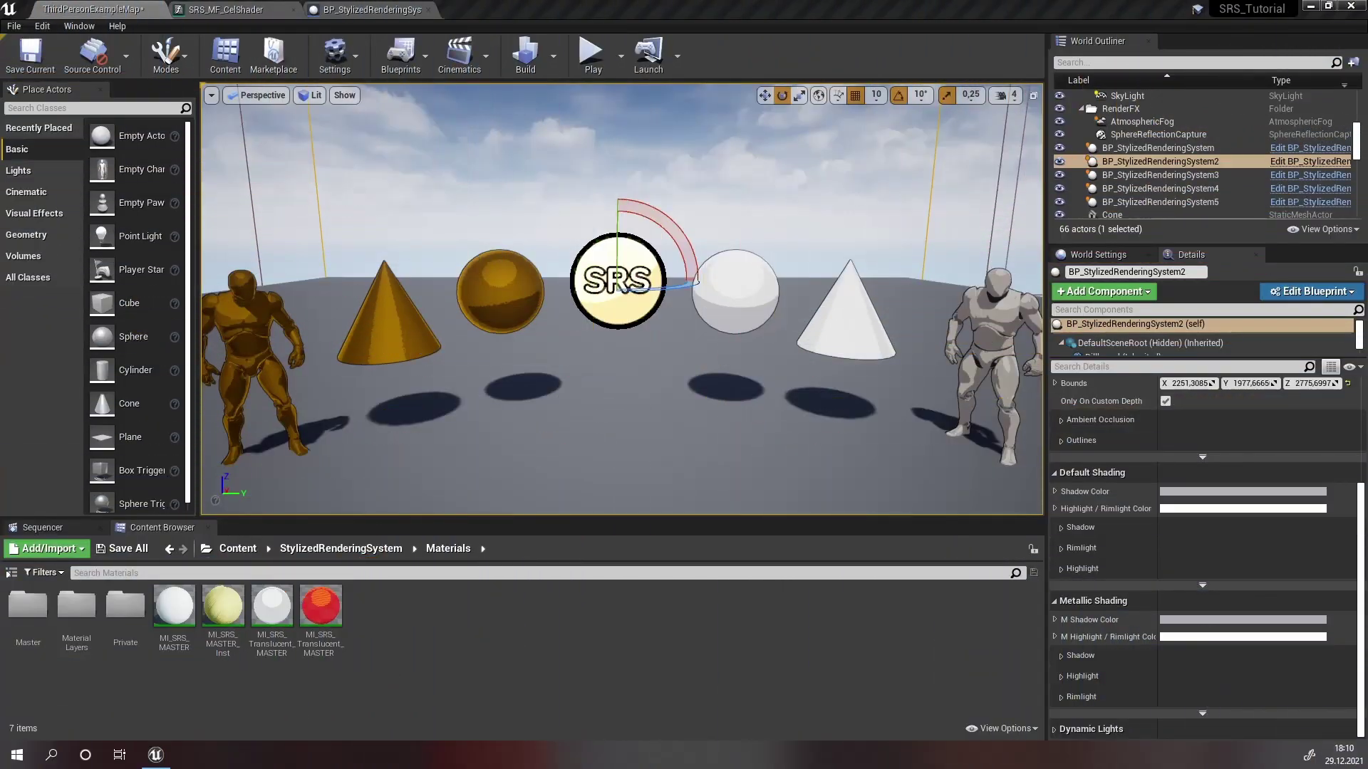
# Step: Darken the Default Shading Shadow Color of BP_StylizedRenderingSystem2 to a grey with a brightness value of about 0,276
pyautogui.press('w')
pyautogui.moveTo(727, 305); pyautogui.dragTo(819, 303, button='right')
pyautogui.moveTo(590, 359); pyautogui.dragTo(590, 359, button='right')
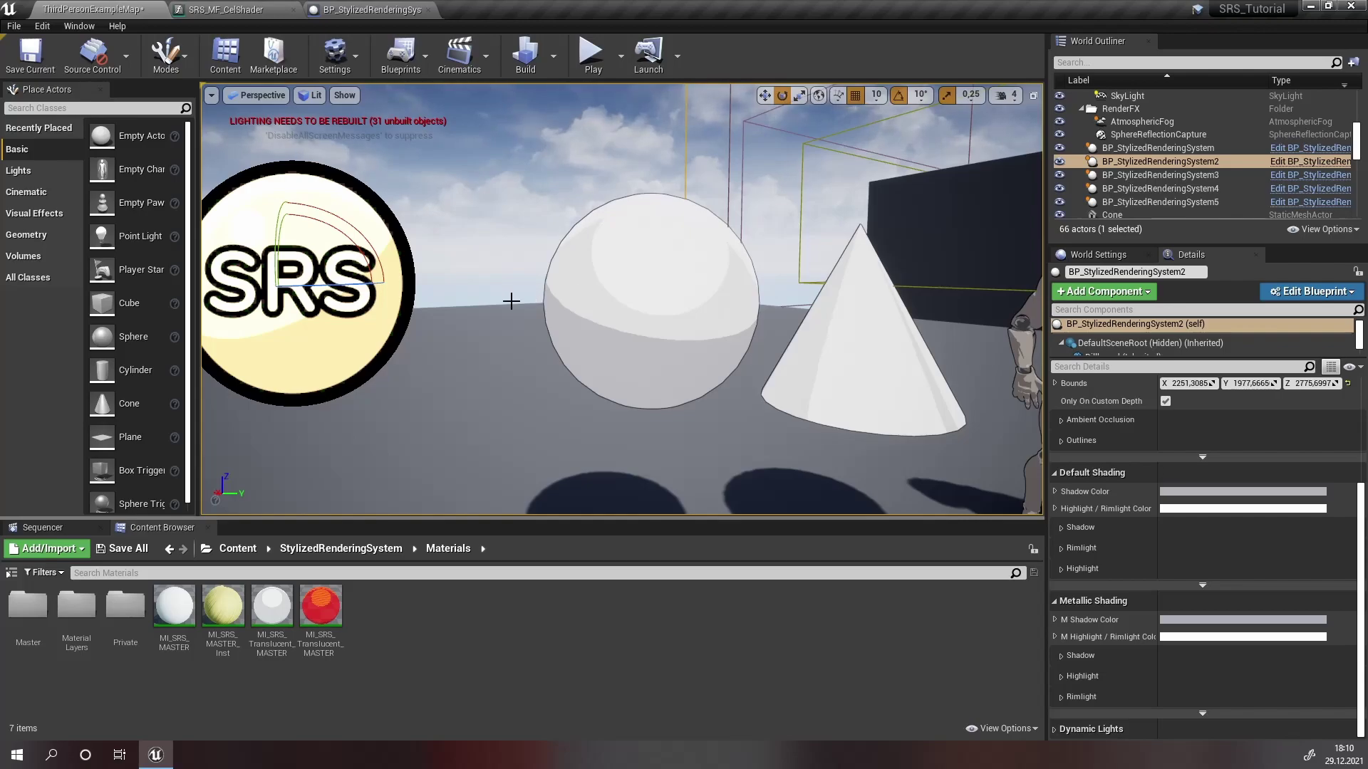
pyautogui.moveTo(511, 301); pyautogui.dragTo(394, 185, button='right')
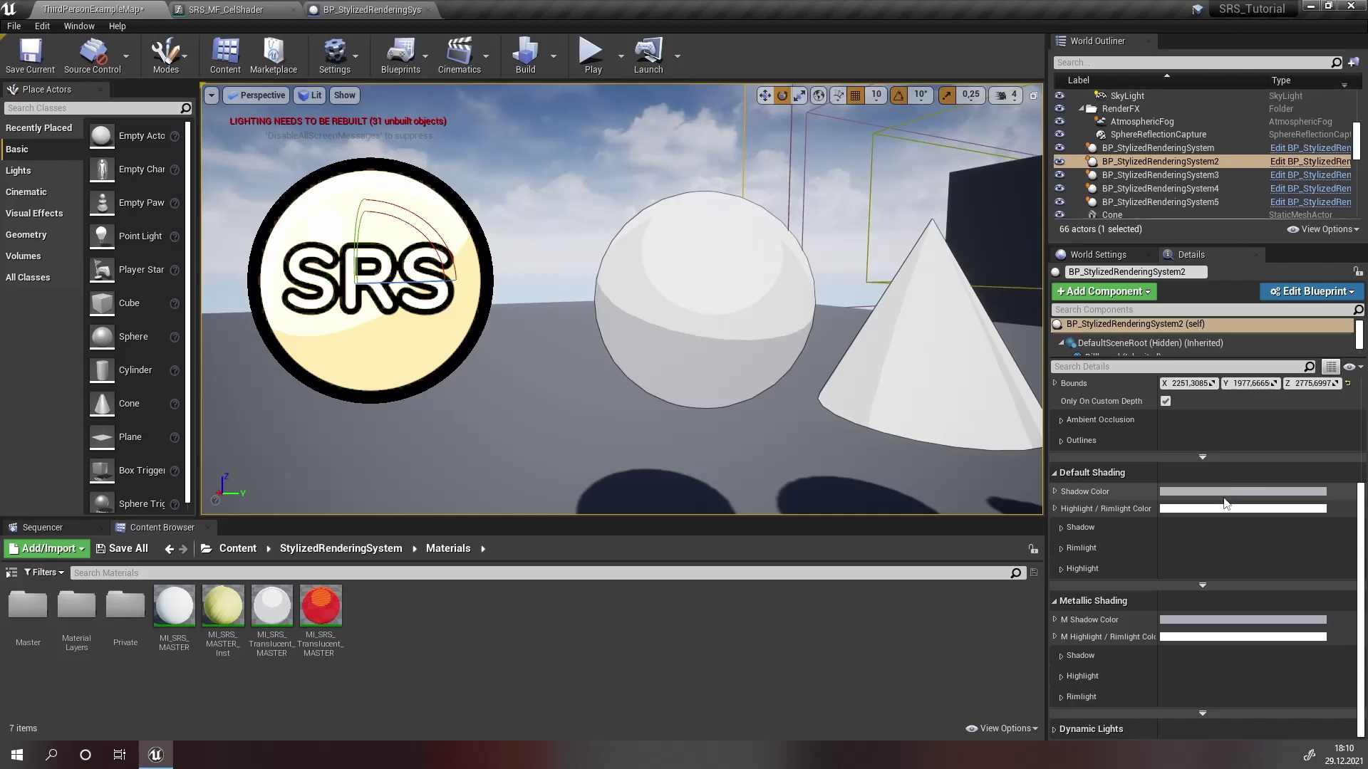
pyautogui.moveTo(436, 222); pyautogui.dragTo(497, 231, button='right')
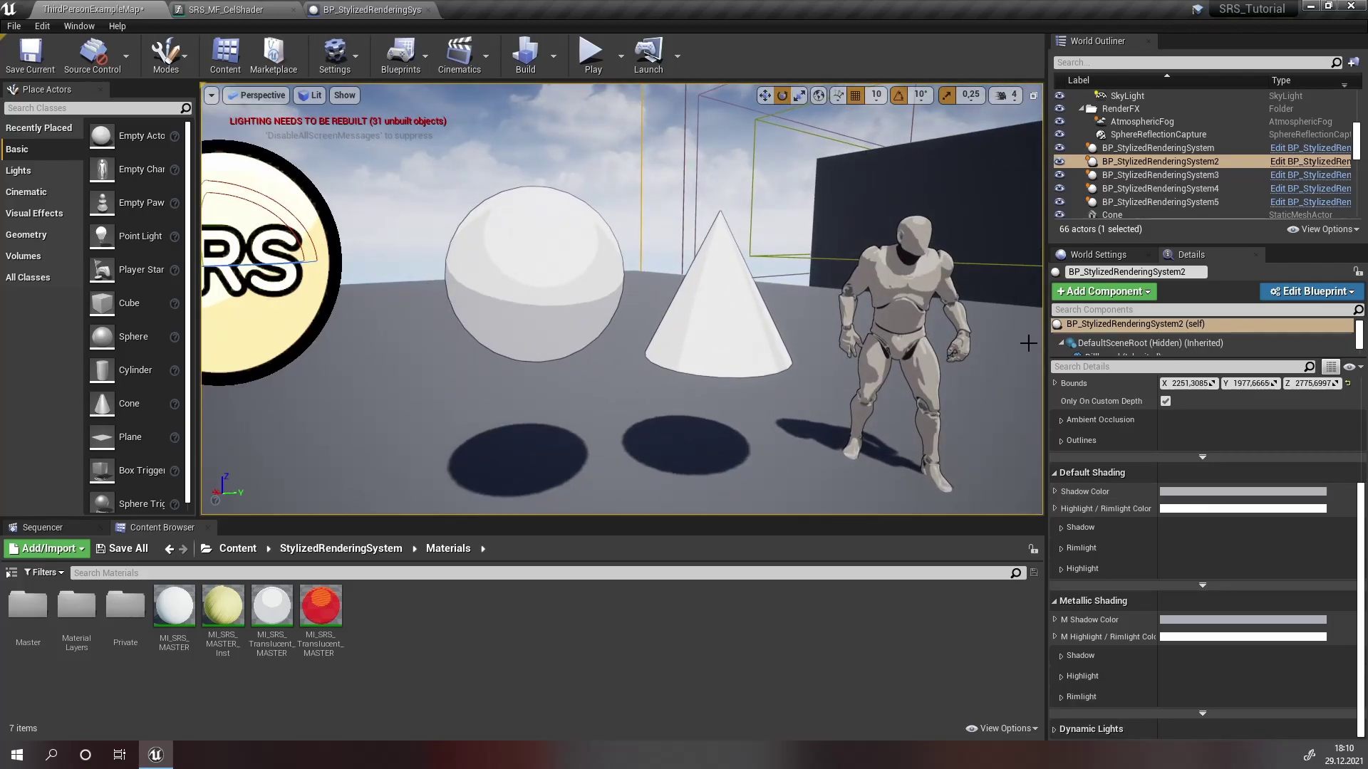
pyautogui.click(1172, 492)
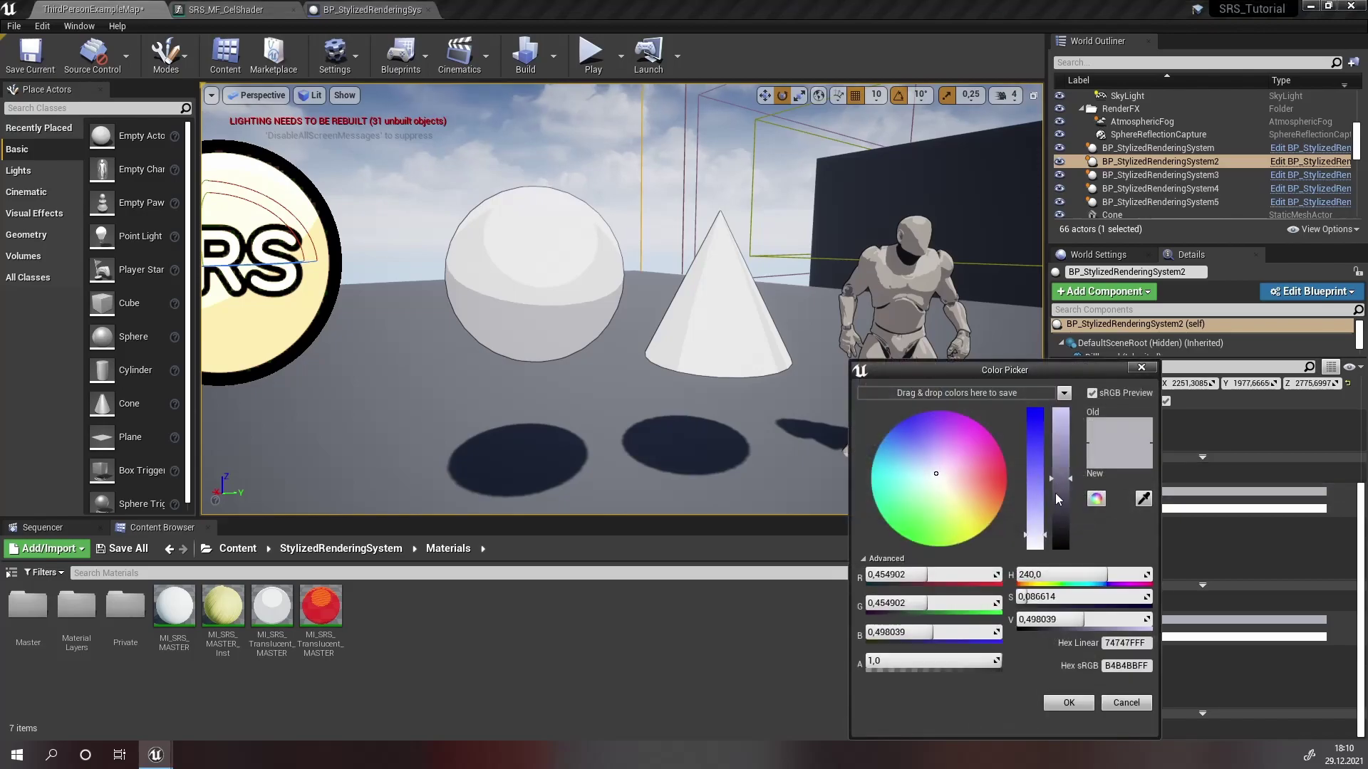
pyautogui.moveTo(1059, 499); pyautogui.dragTo(1059, 527)
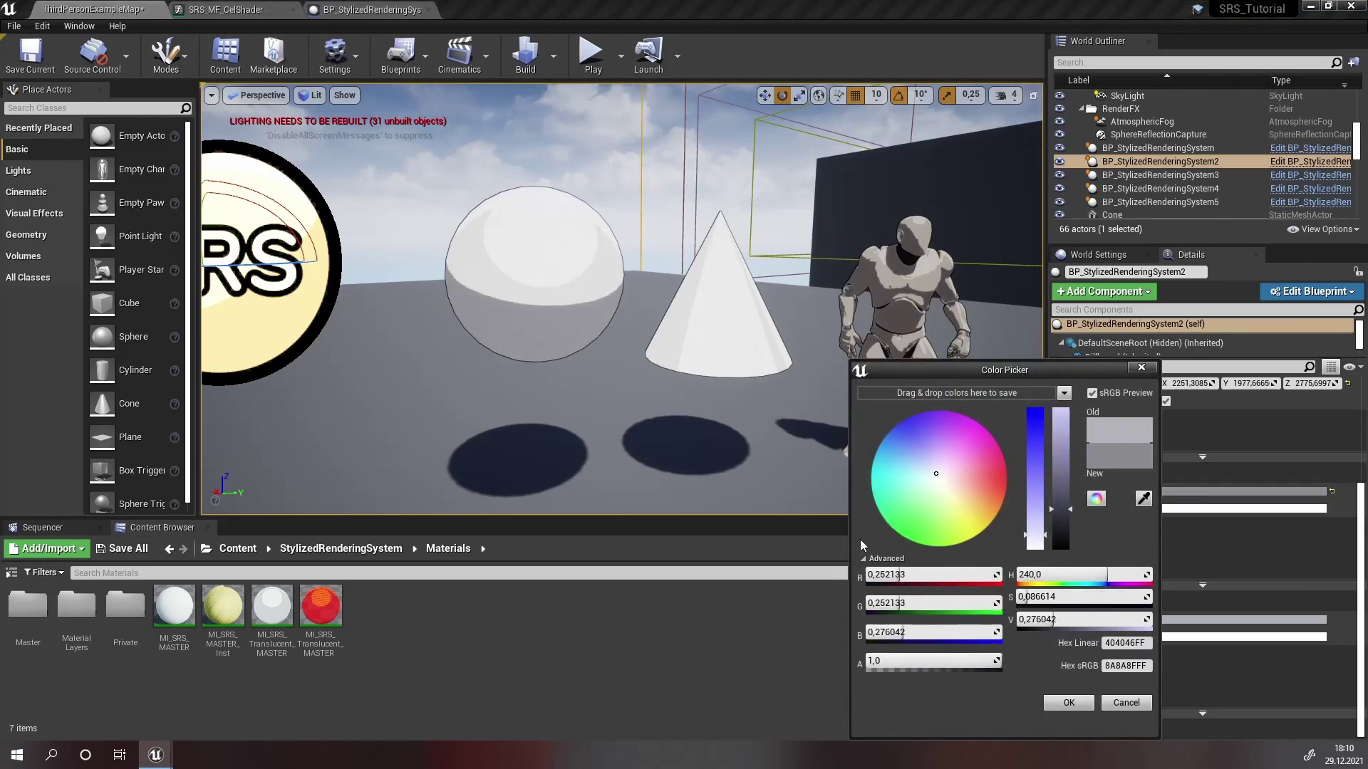
pyautogui.click(1069, 703)
# Step: Raise the brightness value of the Default Shading Highlight / Rimlight Color and inspect the white sphere up close
pyautogui.click(1055, 509)
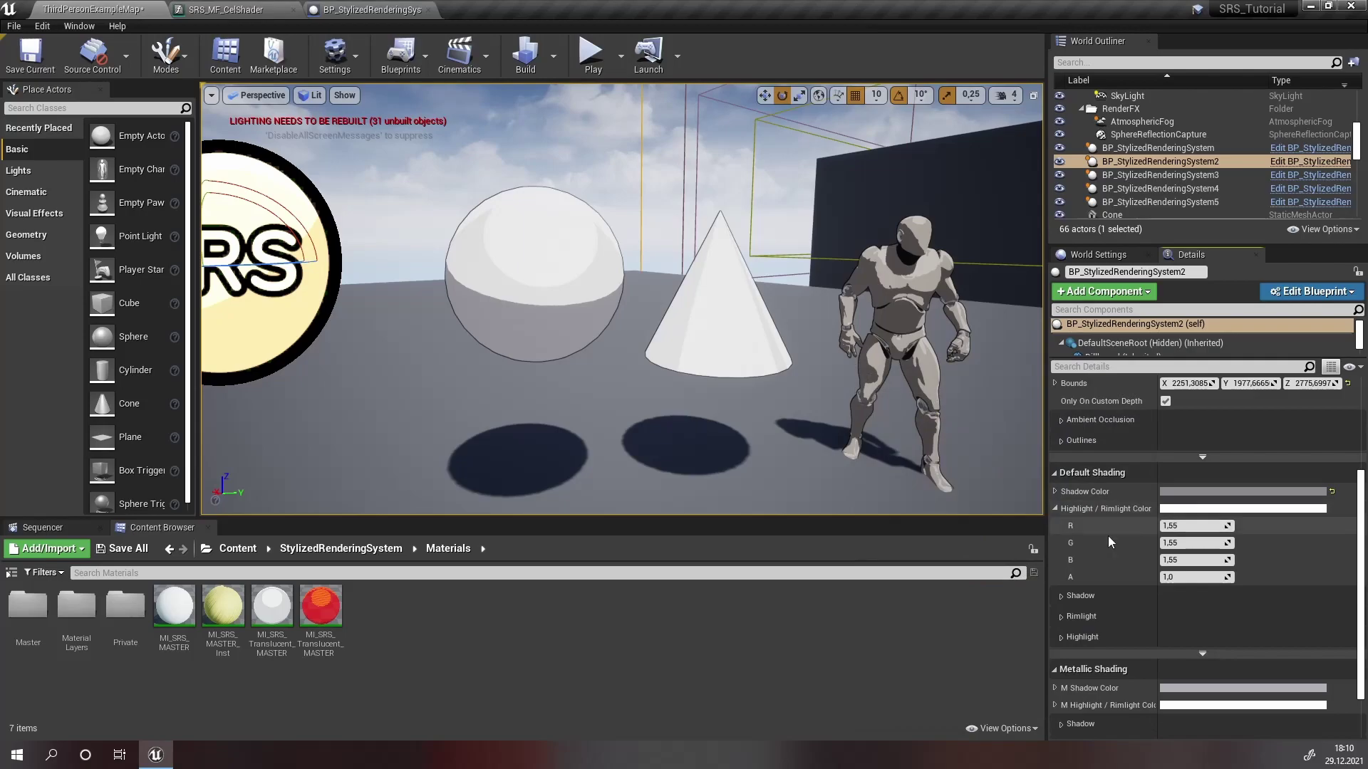
pyautogui.click(1055, 508)
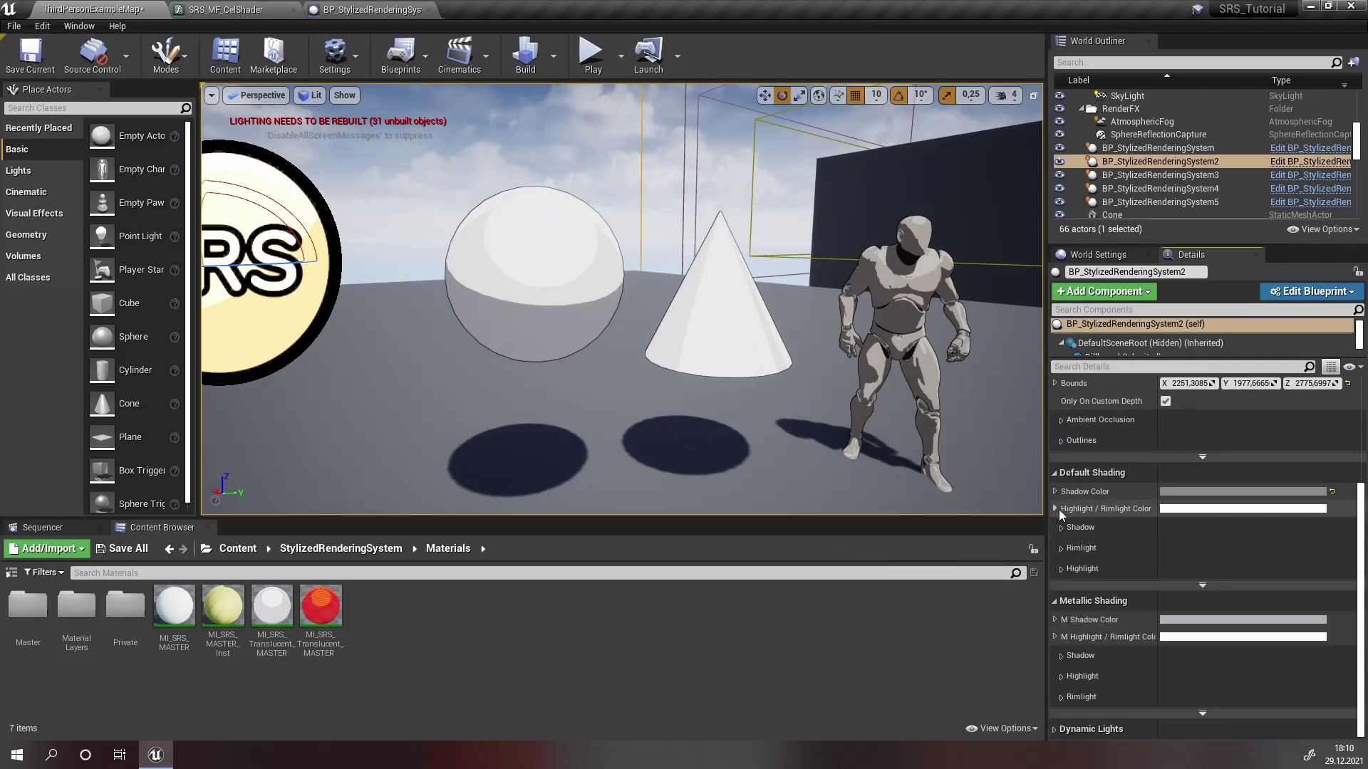
pyautogui.click(1201, 512)
pyautogui.click(1058, 621)
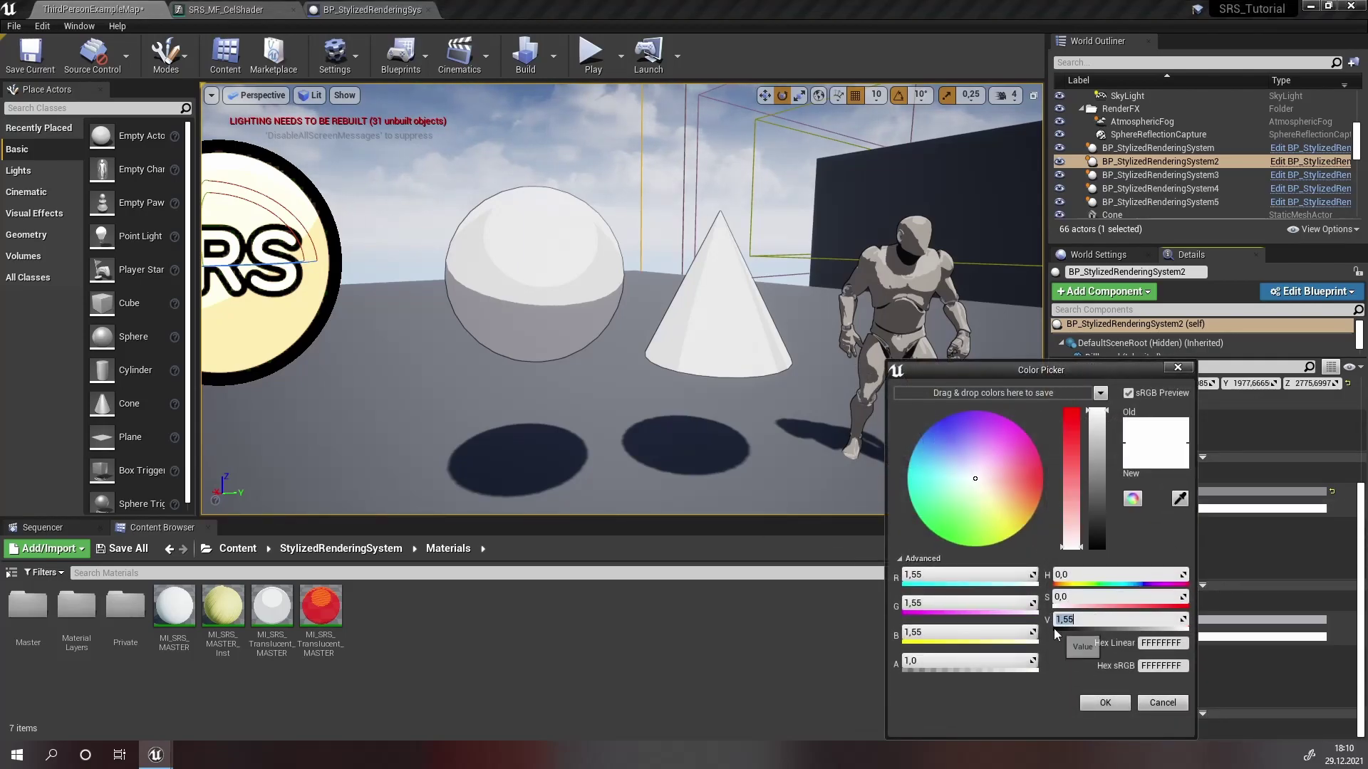
pyautogui.click(1105, 703)
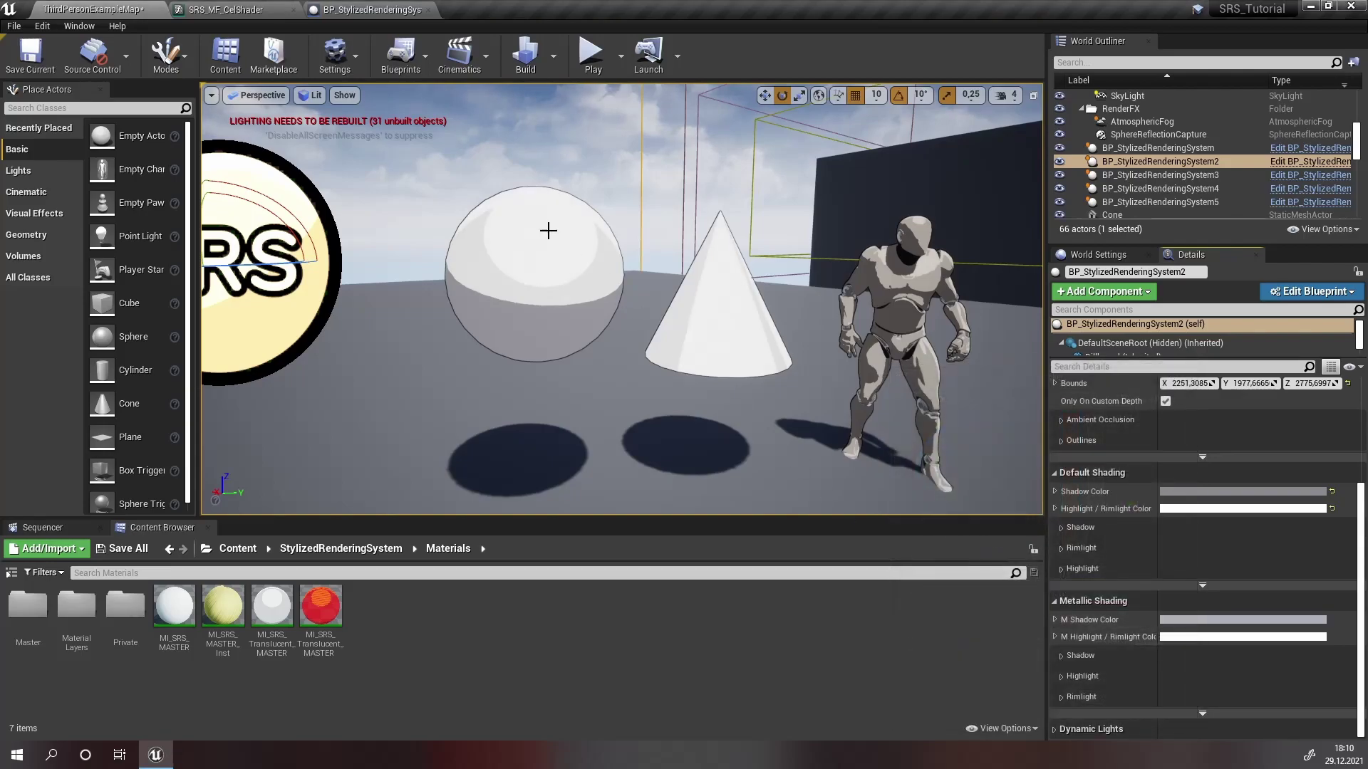
pyautogui.moveTo(548, 231)
pyautogui.mouseDown(button='right')
pyautogui.moveTo(534, 230)
pyautogui.moveTo(548, 228)
pyautogui.mouseUp(button='right')
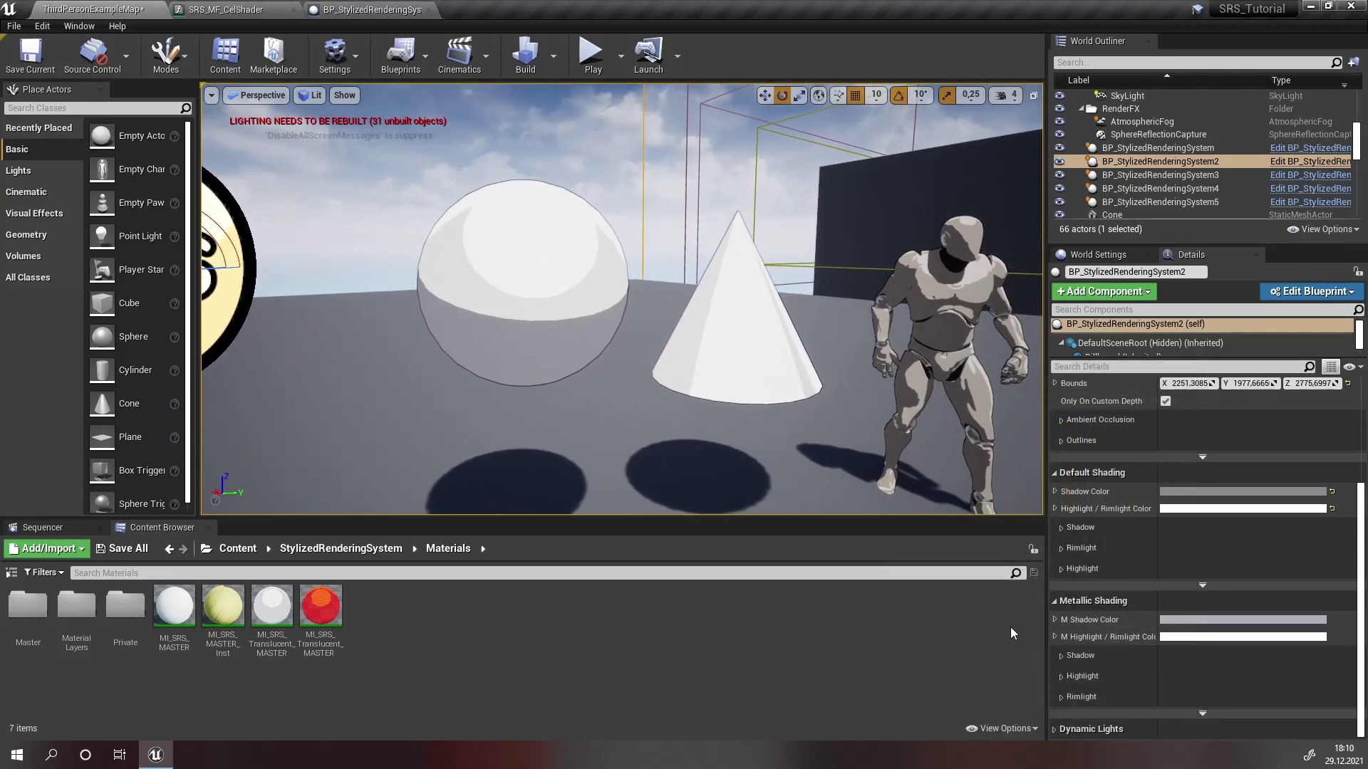
pyautogui.moveTo(556, 275); pyautogui.dragTo(556, 261, button='right')
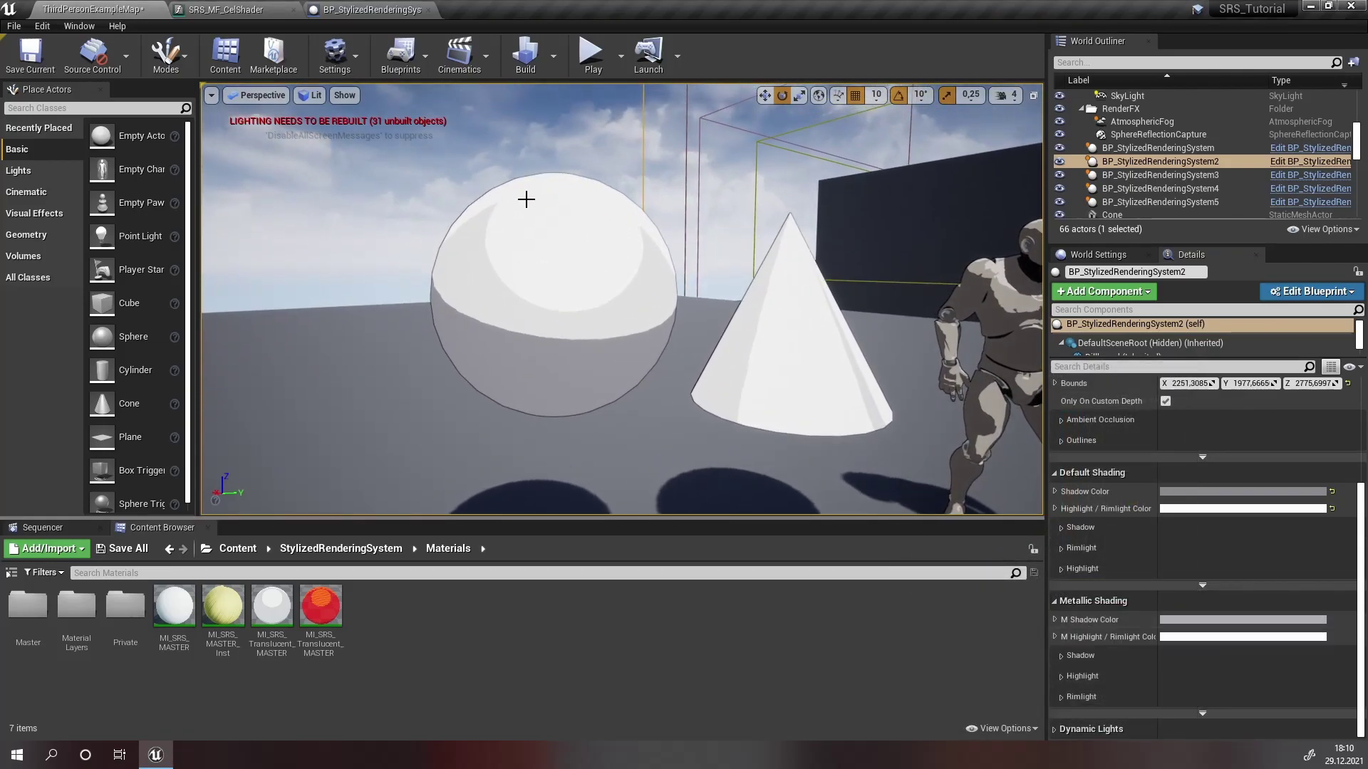
# Step: Assign the T_SRS_G_1Step texture as the highlight gradient (H Gradient) under Default Shading
pyautogui.click(1062, 568)
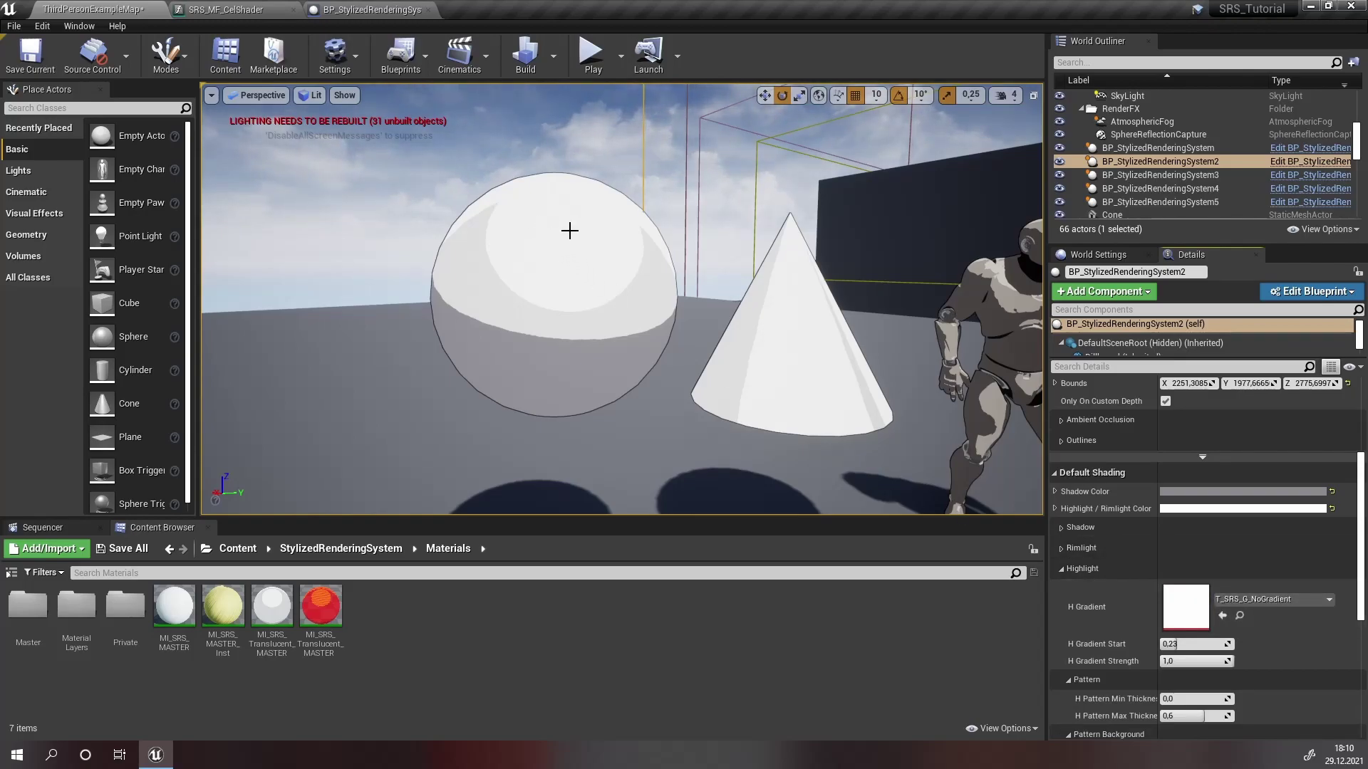
pyautogui.click(1272, 601)
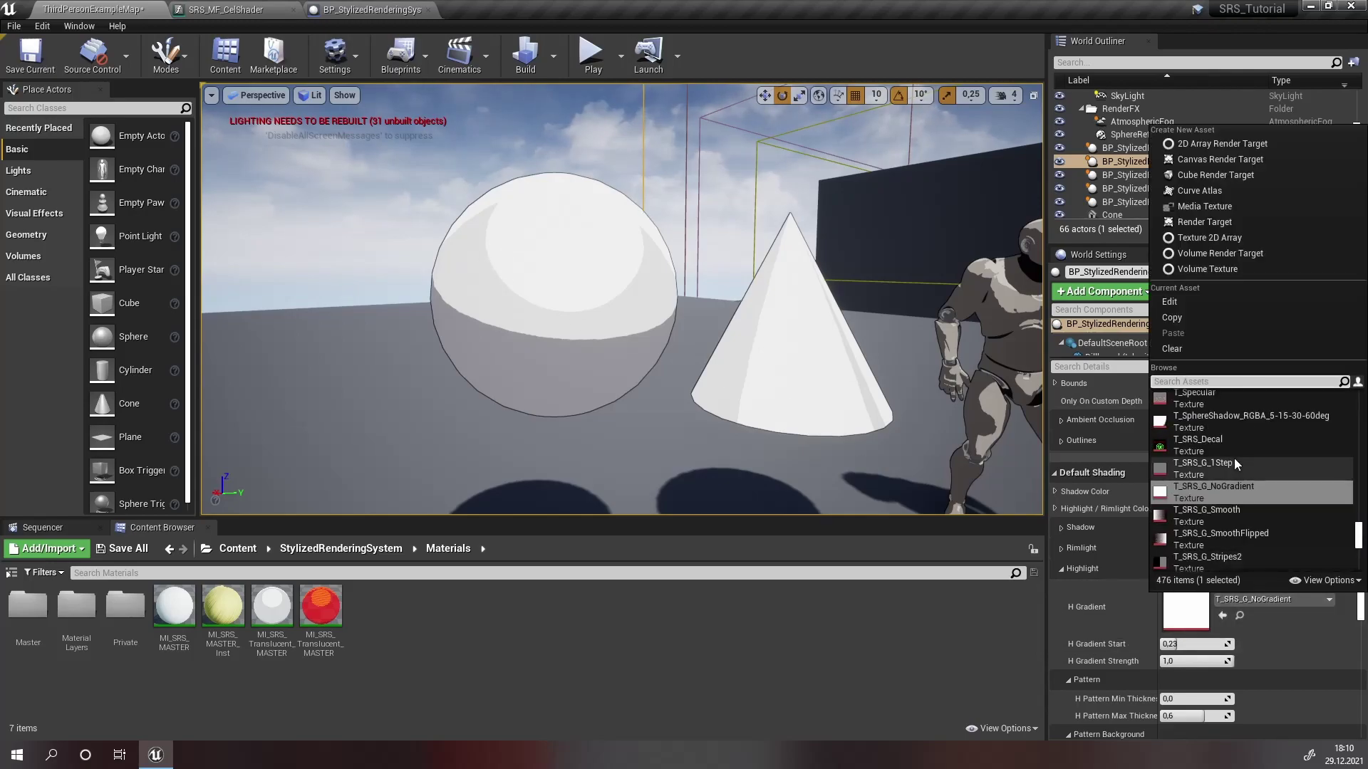
pyautogui.moveTo(1213, 468)
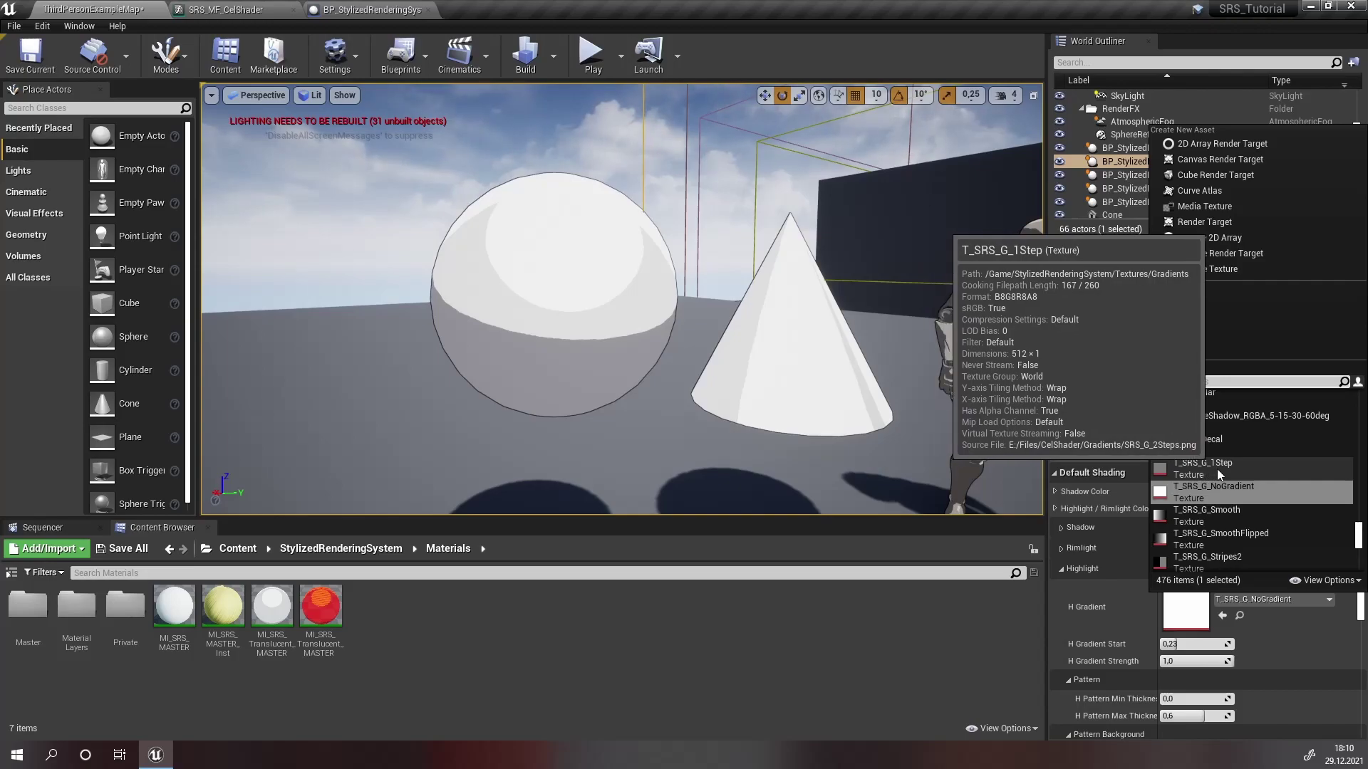
pyautogui.click(1211, 465)
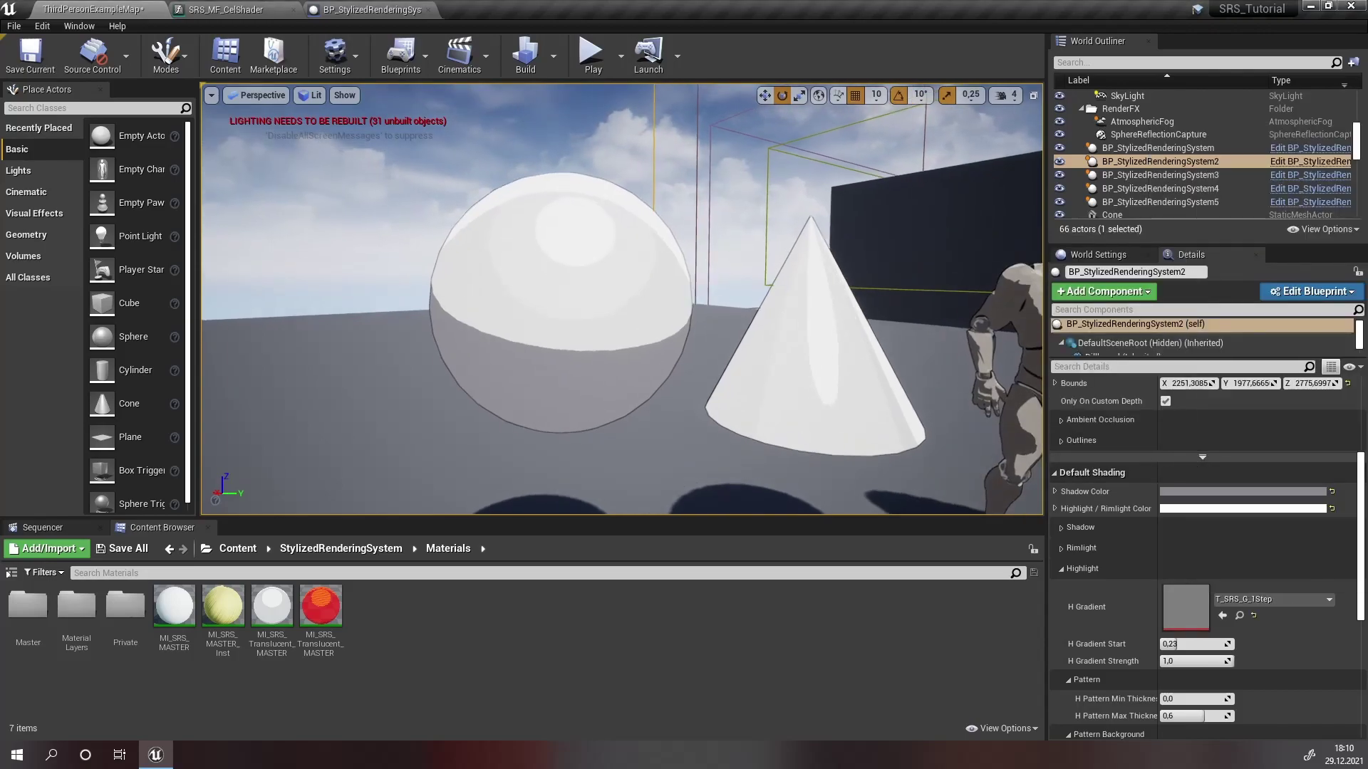
pyautogui.scroll(2, 565, 237)
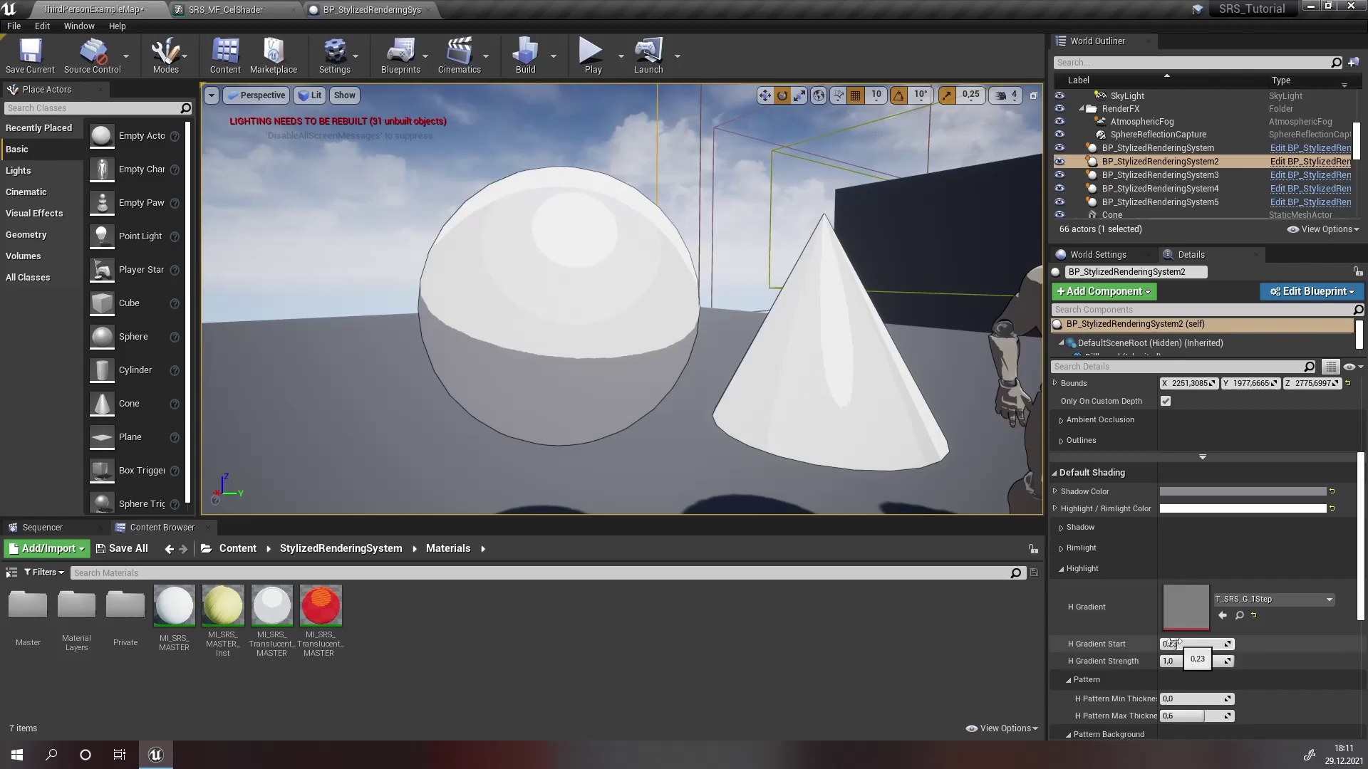
# Step: Set the highlight's H Gradient Start to about 0,45 and H Gradient Strength to about 0,77
pyautogui.moveTo(1174, 644); pyautogui.dragTo(1194, 644)
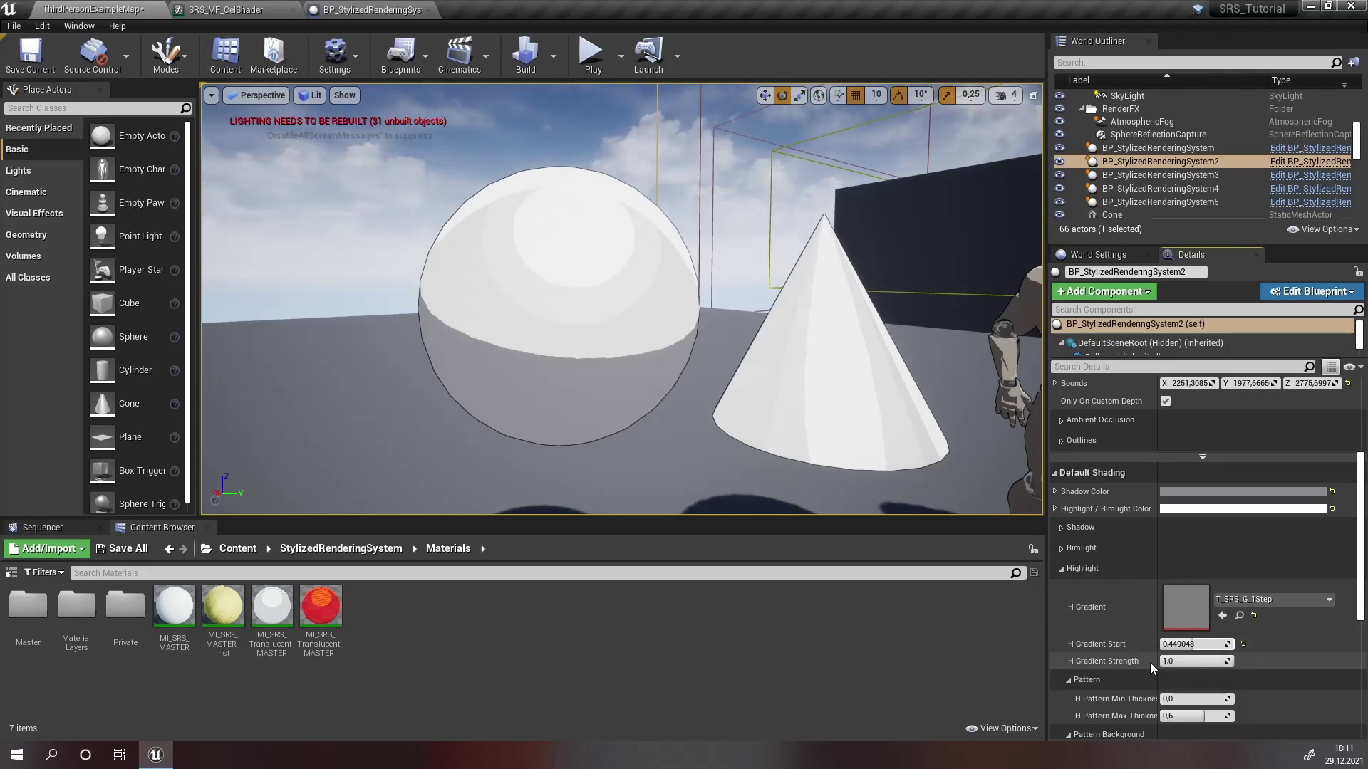
pyautogui.moveTo(1184, 661); pyautogui.dragTo(1168, 661)
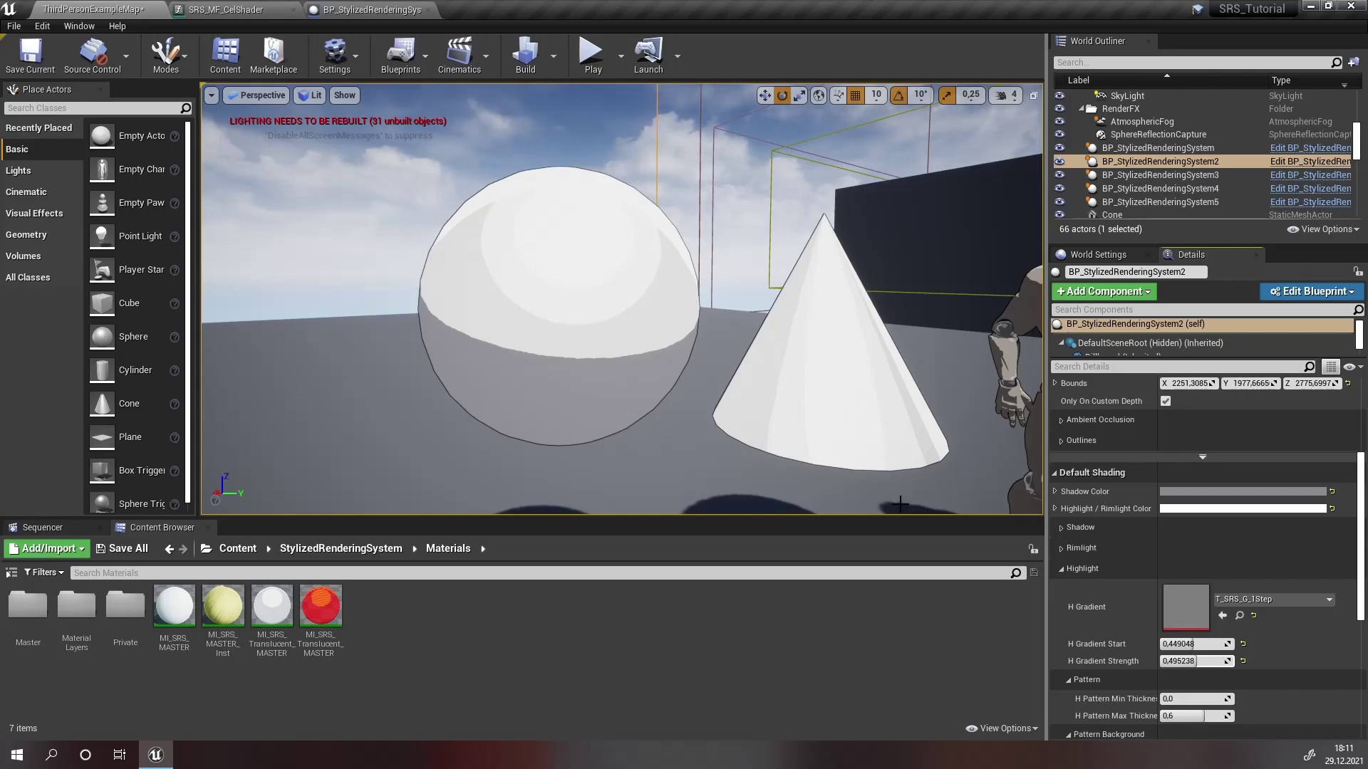
pyautogui.moveTo(1196, 661); pyautogui.dragTo(1182, 661)
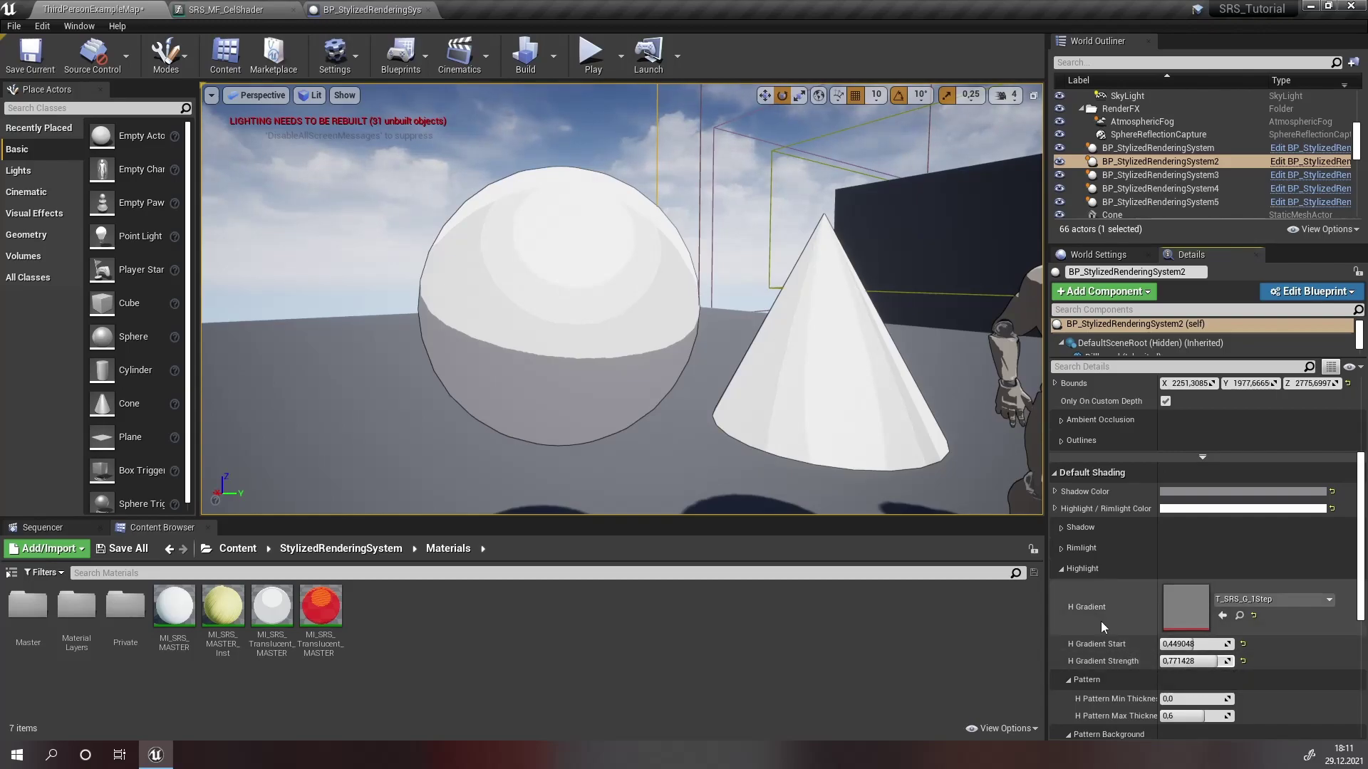
# Step: Assign T_SRS_G_1Step as the rimlight gradient and set R Gradient Start to about 0,67
pyautogui.click(1061, 549)
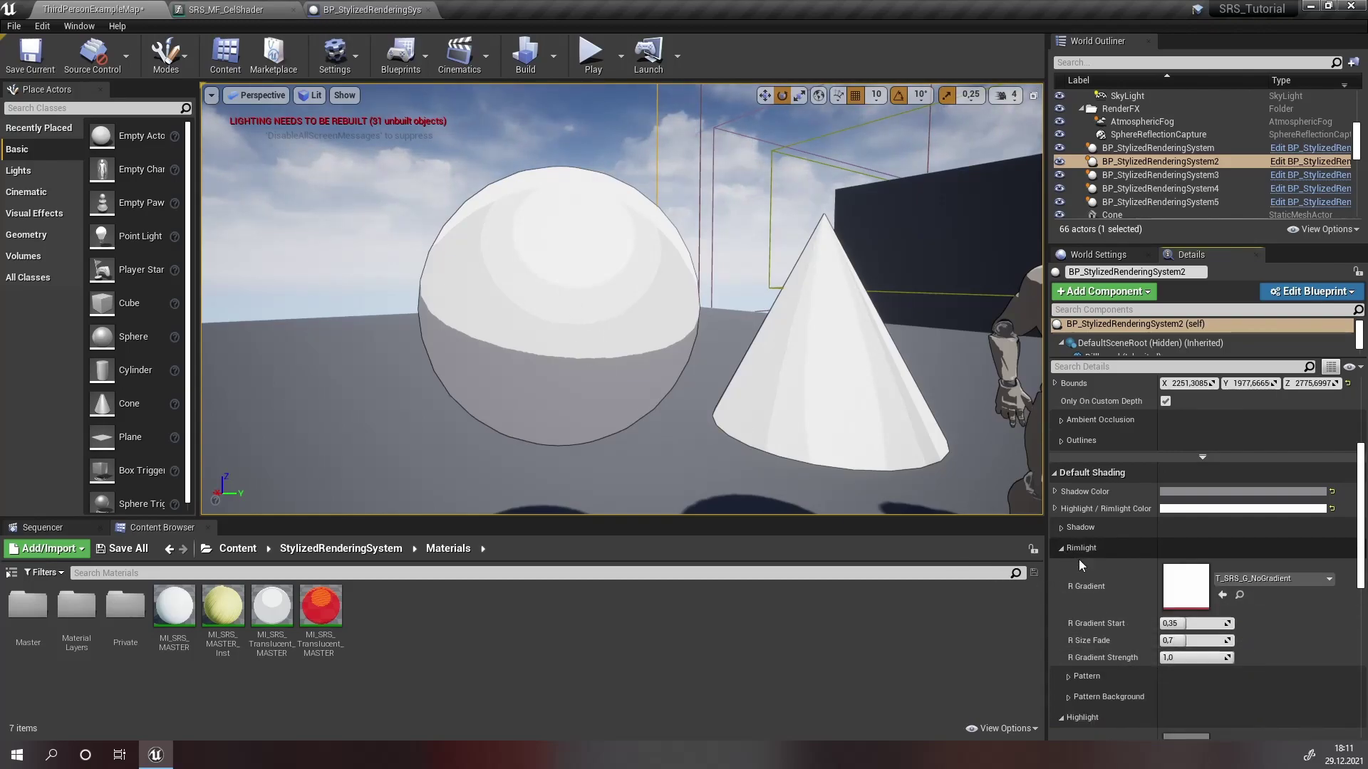
pyautogui.click(1237, 578)
pyautogui.click(1203, 449)
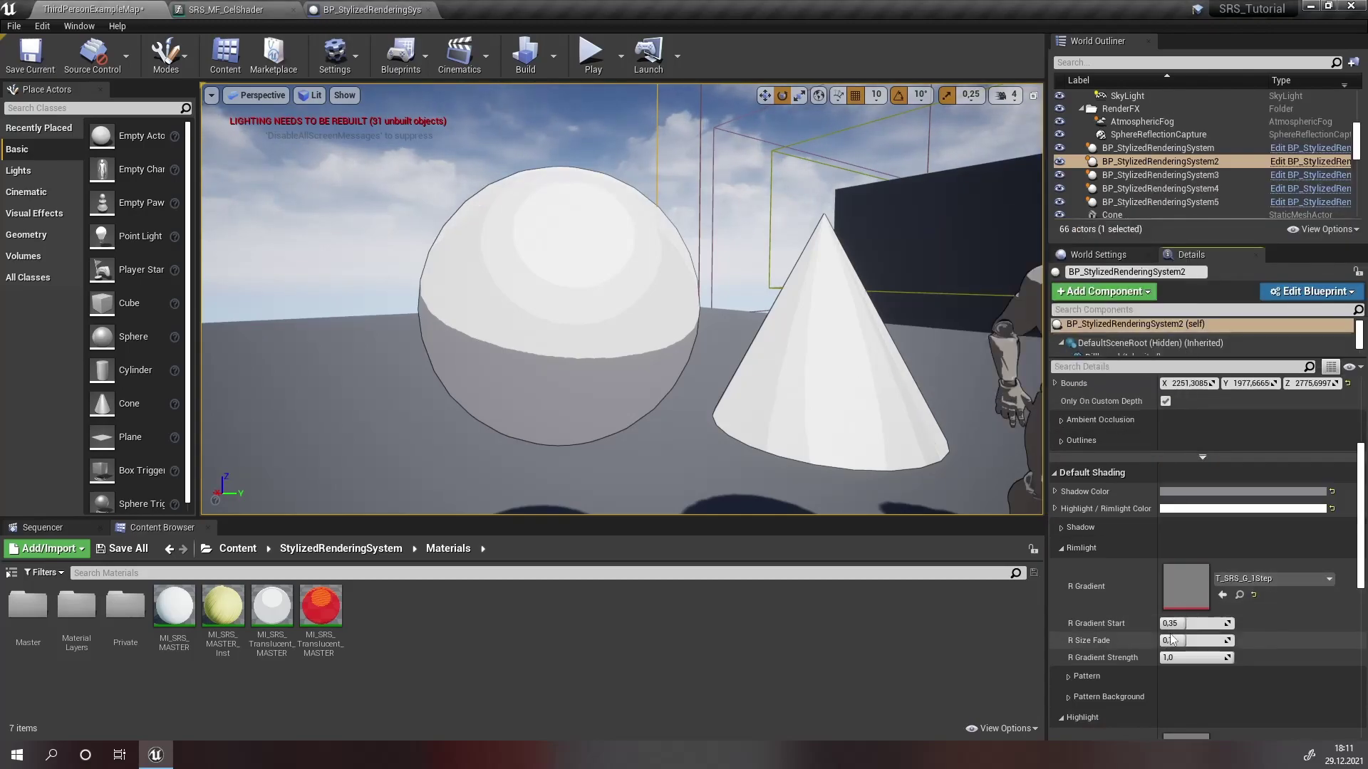
pyautogui.moveTo(1186, 623); pyautogui.dragTo(1190, 623)
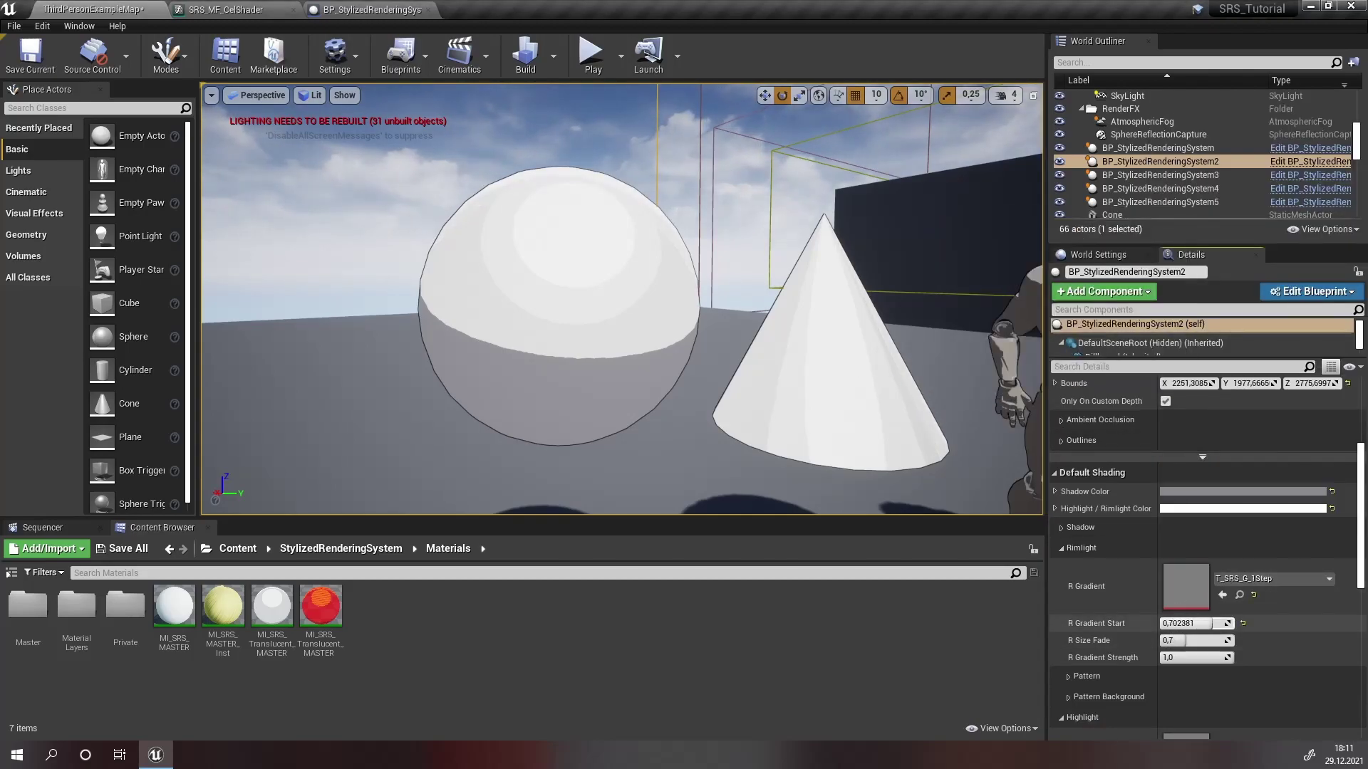
pyautogui.moveTo(1190, 623); pyautogui.dragTo(1186, 623)
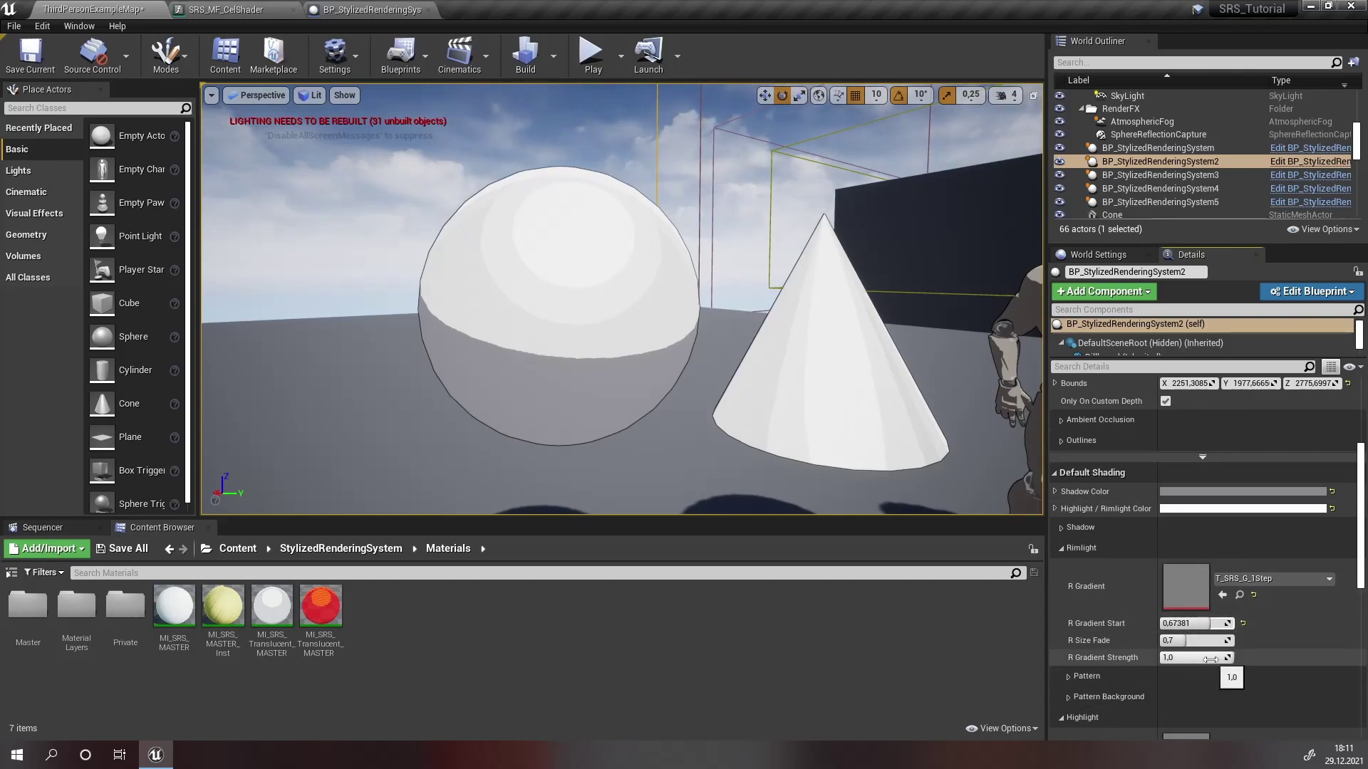
# Step: Set the rimlight's R Gradient Strength to 0,7
pyautogui.click(1209, 658)
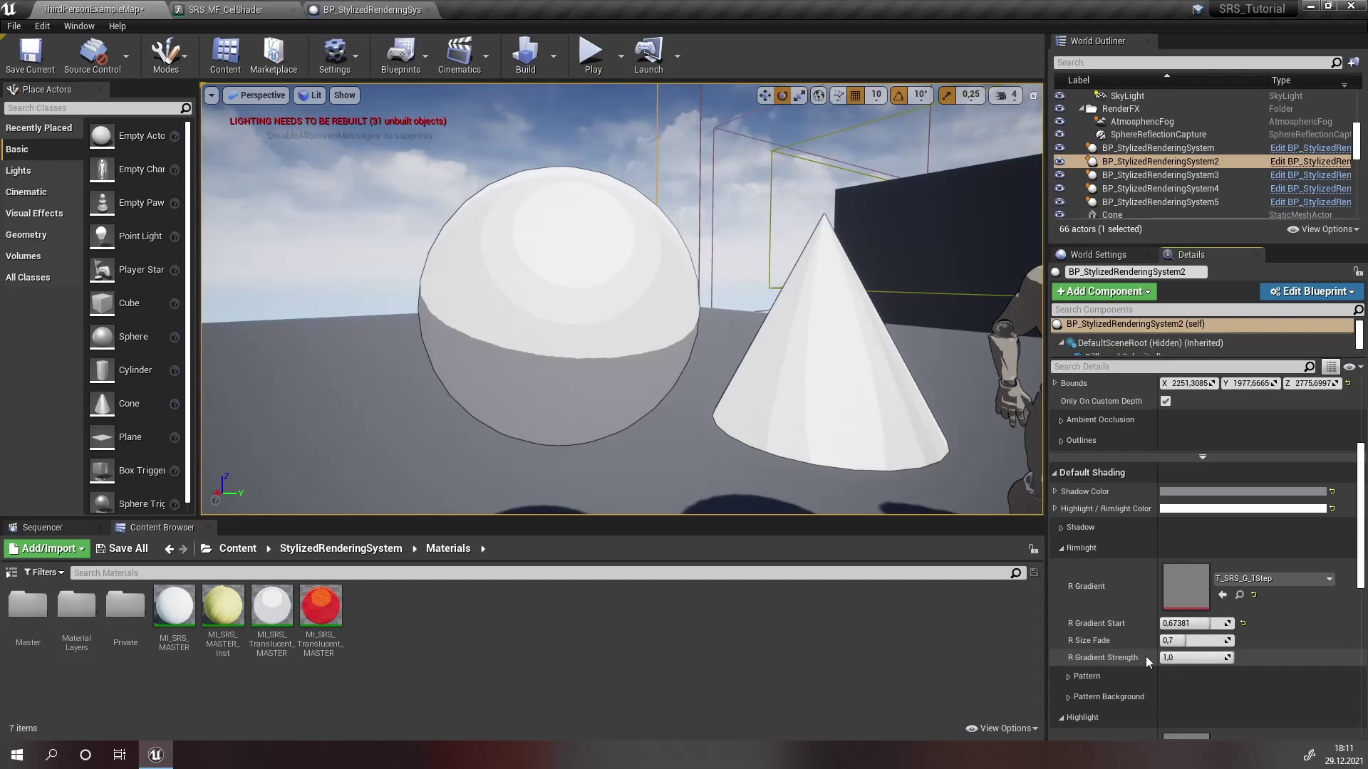
pyautogui.write('0,7')
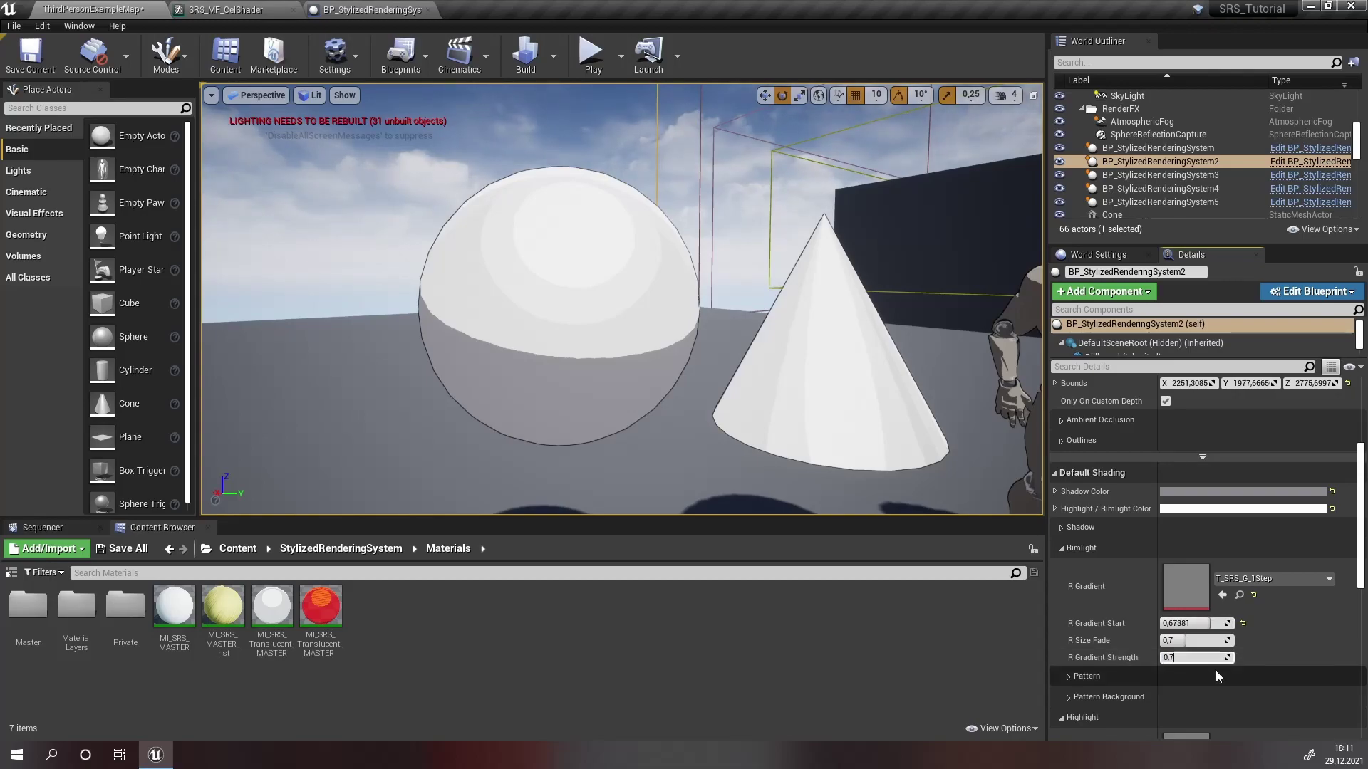
pyautogui.press('Return')
# Step: Set the highlight's H Gradient Strength to 0,7
pyautogui.scroll(-4, 1104, 613)
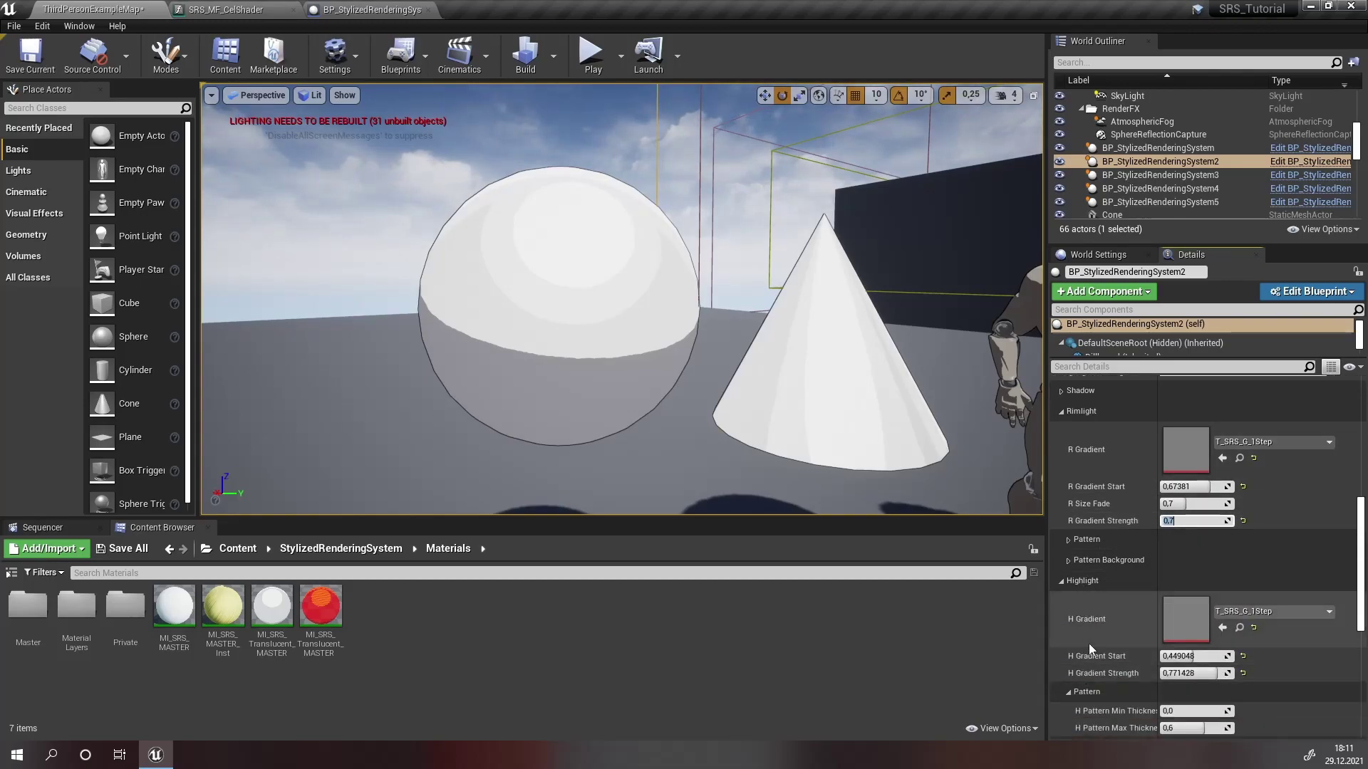
pyautogui.click(1197, 673)
pyautogui.write('0,7')
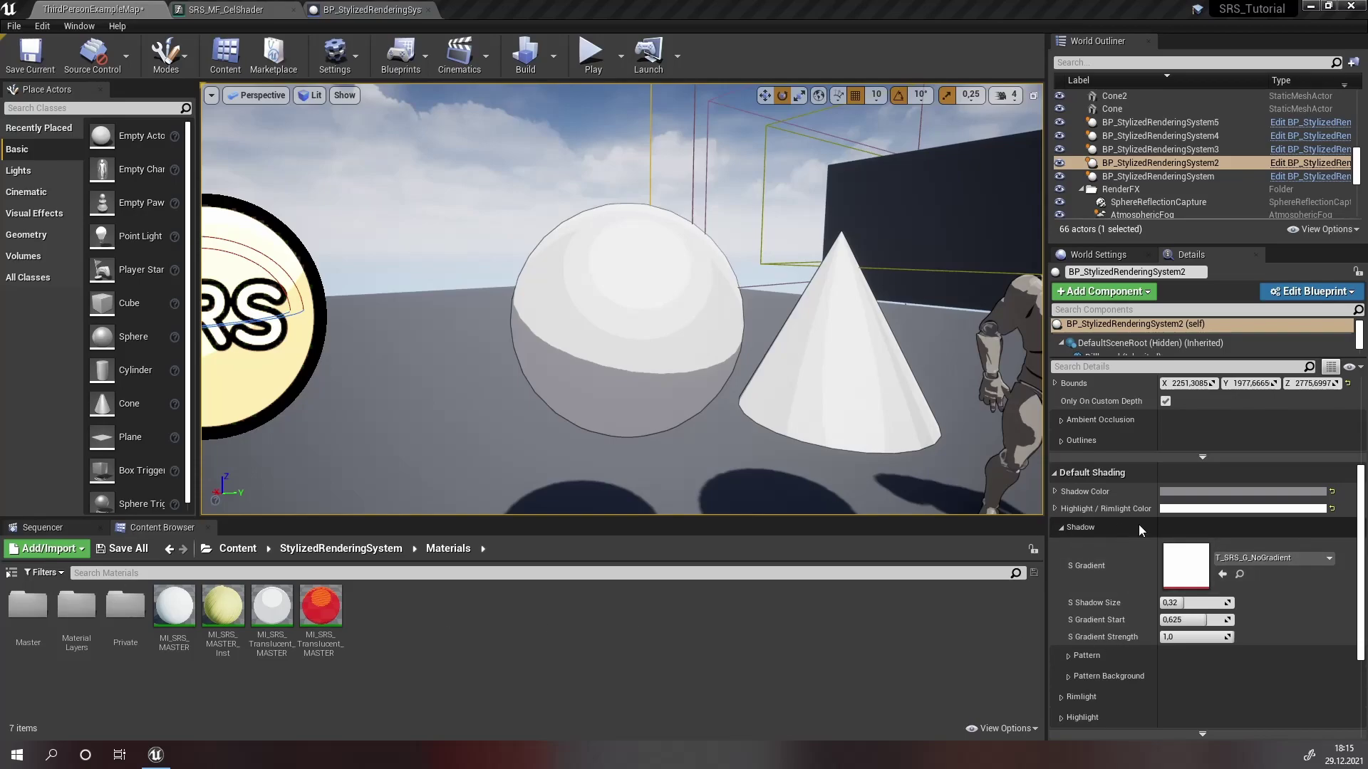
# Step: Assign the T_SRS_G_1Step texture as the shadow gradient (S Gradient) under Default Shading
pyautogui.click(1310, 558)
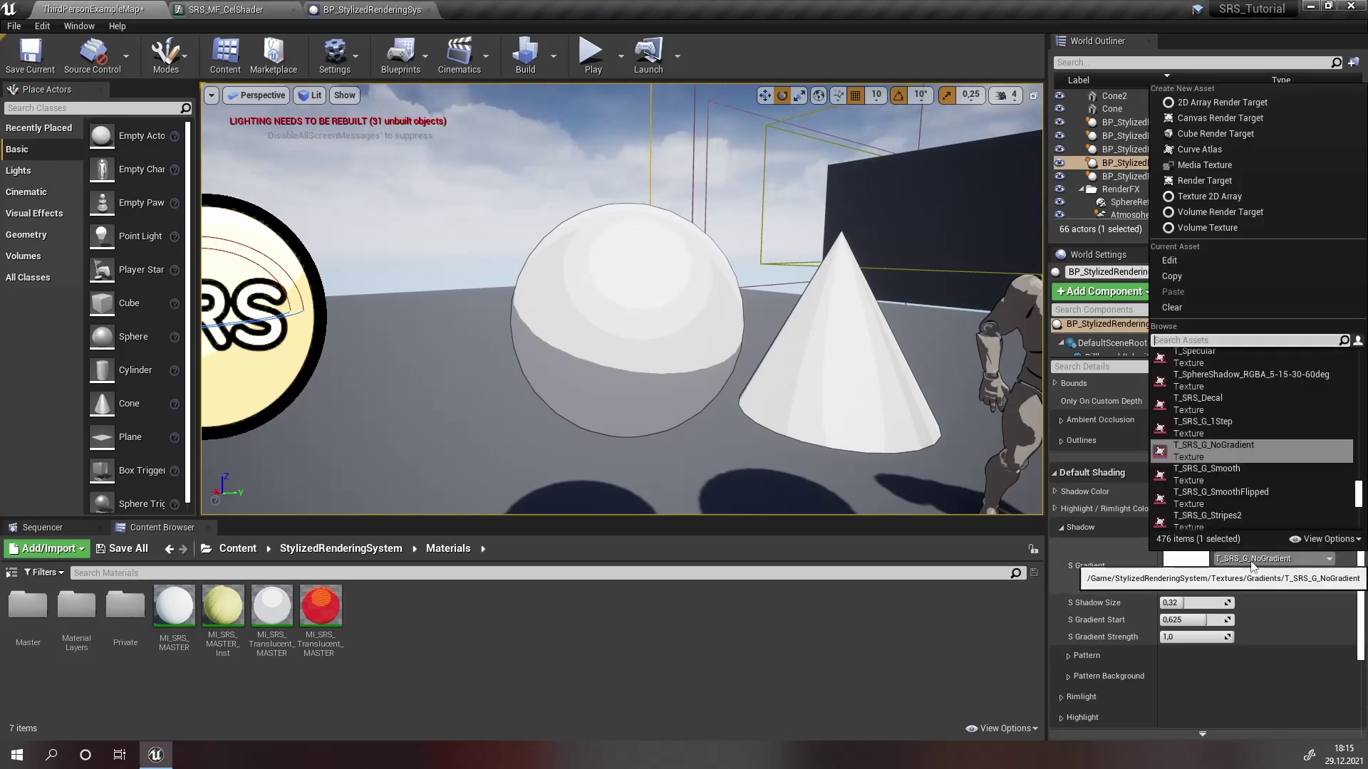
pyautogui.click(1176, 428)
pyautogui.moveTo(629, 302)
pyautogui.mouseDown(button='right')
pyautogui.moveTo(614, 274)
pyautogui.moveTo(629, 303)
pyautogui.mouseUp(button='right')
pyautogui.press('w')
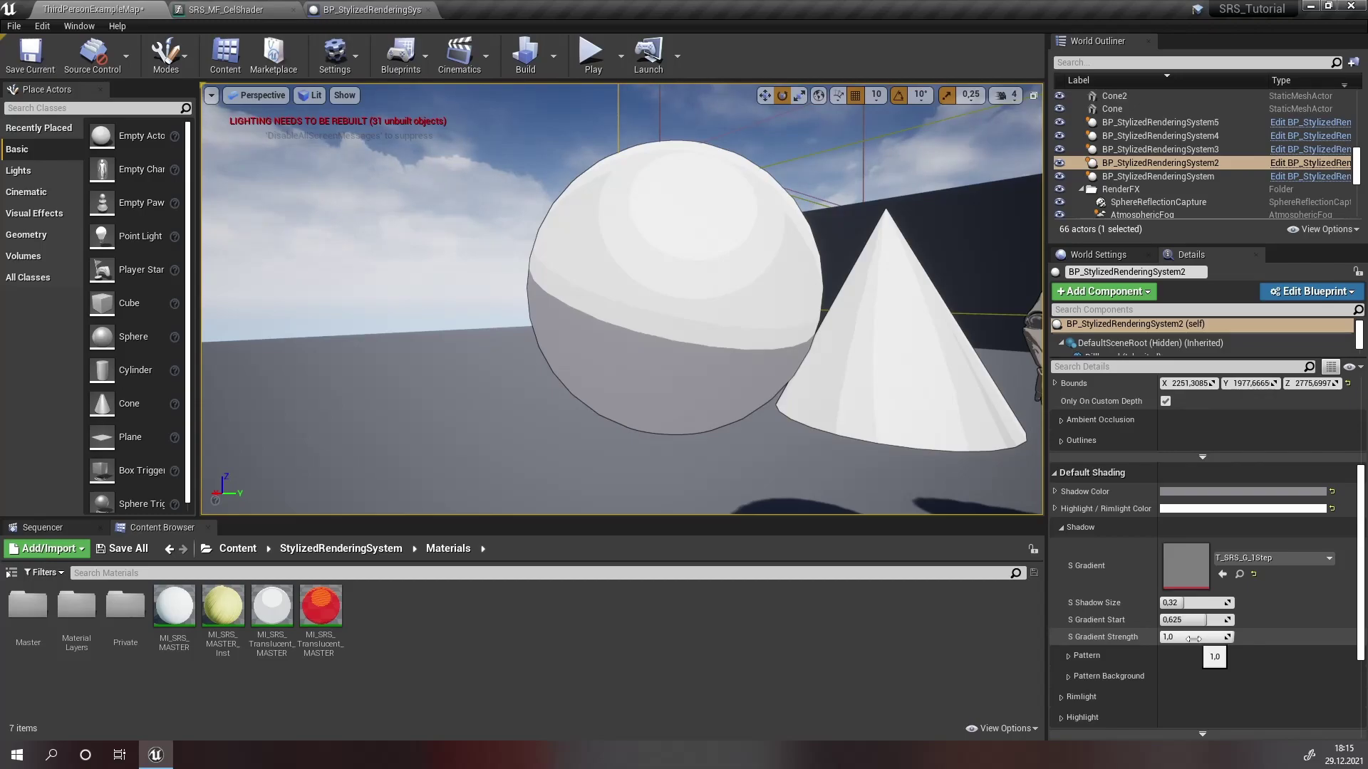
# Step: Set the shadow's S Gradient Strength to about 0,51, S Shadow Size to about 0,37 and S Gradient Start to about 0,51
pyautogui.moveTo(1193, 639); pyautogui.dragTo(1168, 638)
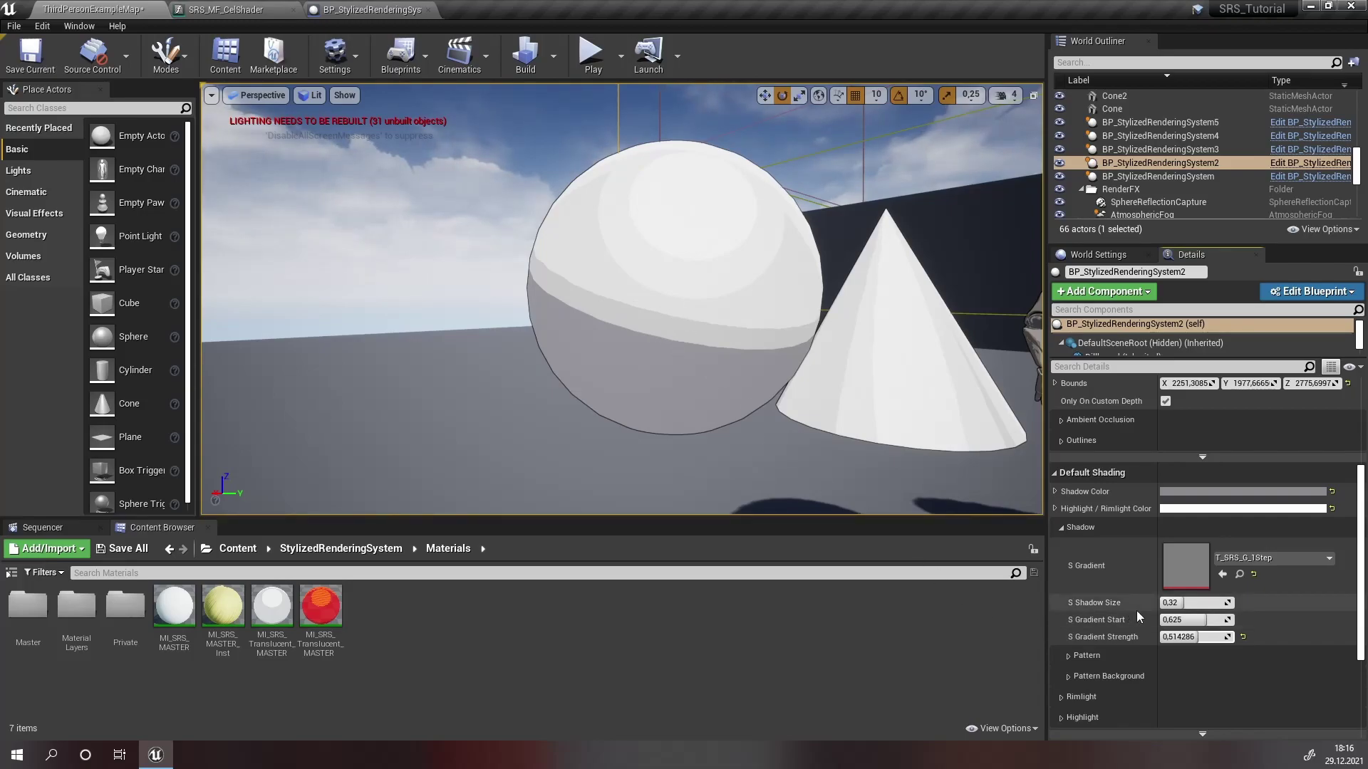
pyautogui.moveTo(1183, 603); pyautogui.dragTo(1161, 619)
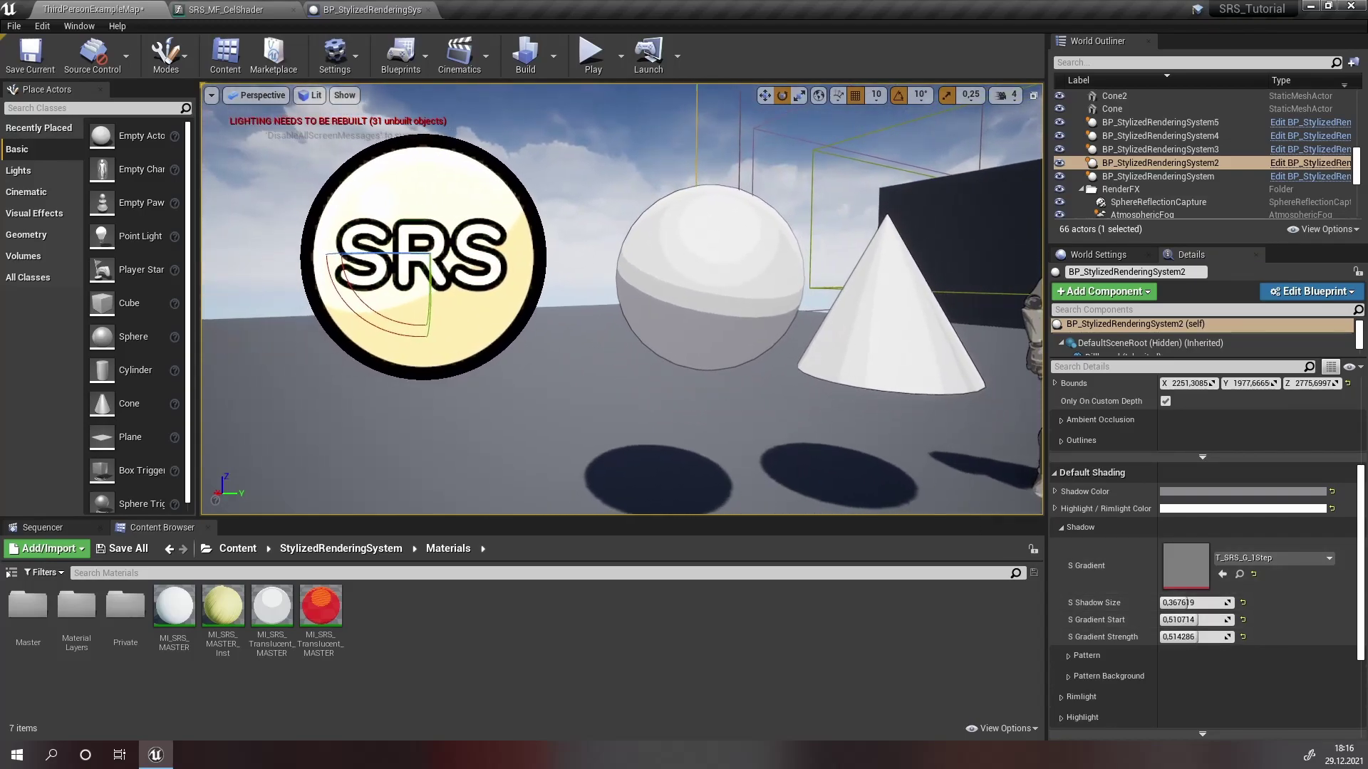
# Step: Examine the stepped shadow, rimlight and highlight bands on the white sphere from several angles and up close
pyautogui.press('d')
pyautogui.moveTo(644, 399); pyautogui.dragTo(624, 390, button='right')
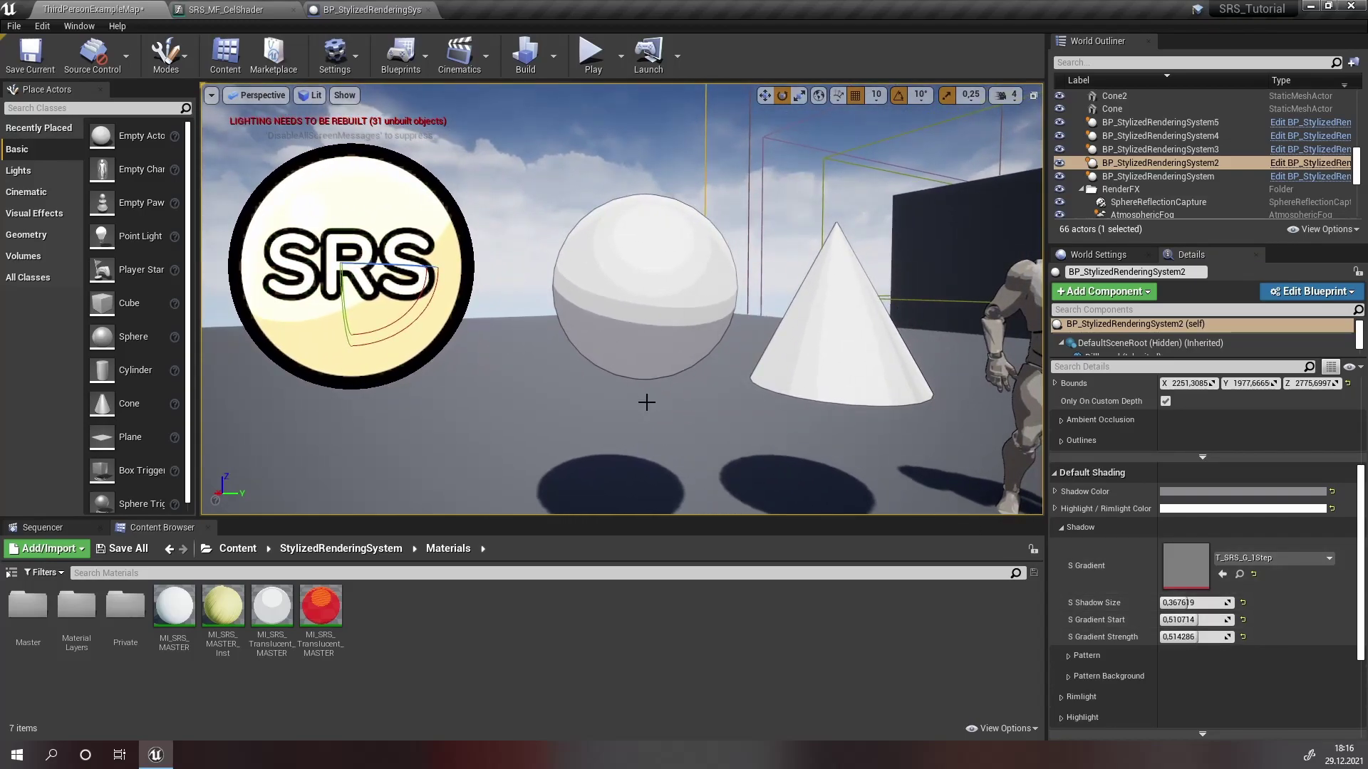
pyautogui.press('a')
pyautogui.moveTo(657, 342); pyautogui.dragTo(869, 343, button='right')
pyautogui.press('a')
pyautogui.moveTo(496, 228)
pyautogui.mouseDown(button='right')
pyautogui.moveTo(541, 228)
pyautogui.moveTo(541, 185)
pyautogui.moveTo(556, 242)
pyautogui.moveTo(496, 228)
pyautogui.mouseUp(button='right')
pyautogui.press('w')
pyautogui.press('s')
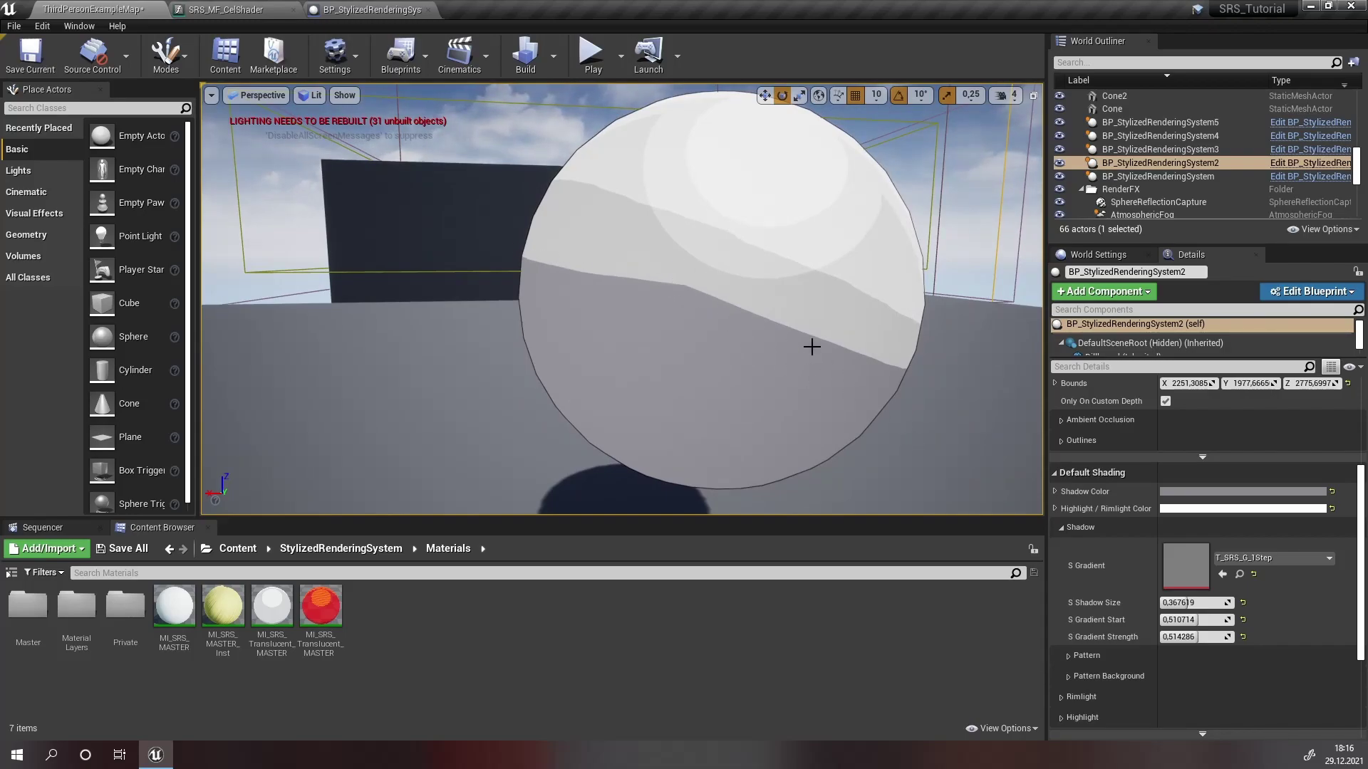
# Step: Select the SkyLight actor of the level and set its Intensity Scale to 0 to compare the sphere's shading
pyautogui.scroll(8, 1167, 198)
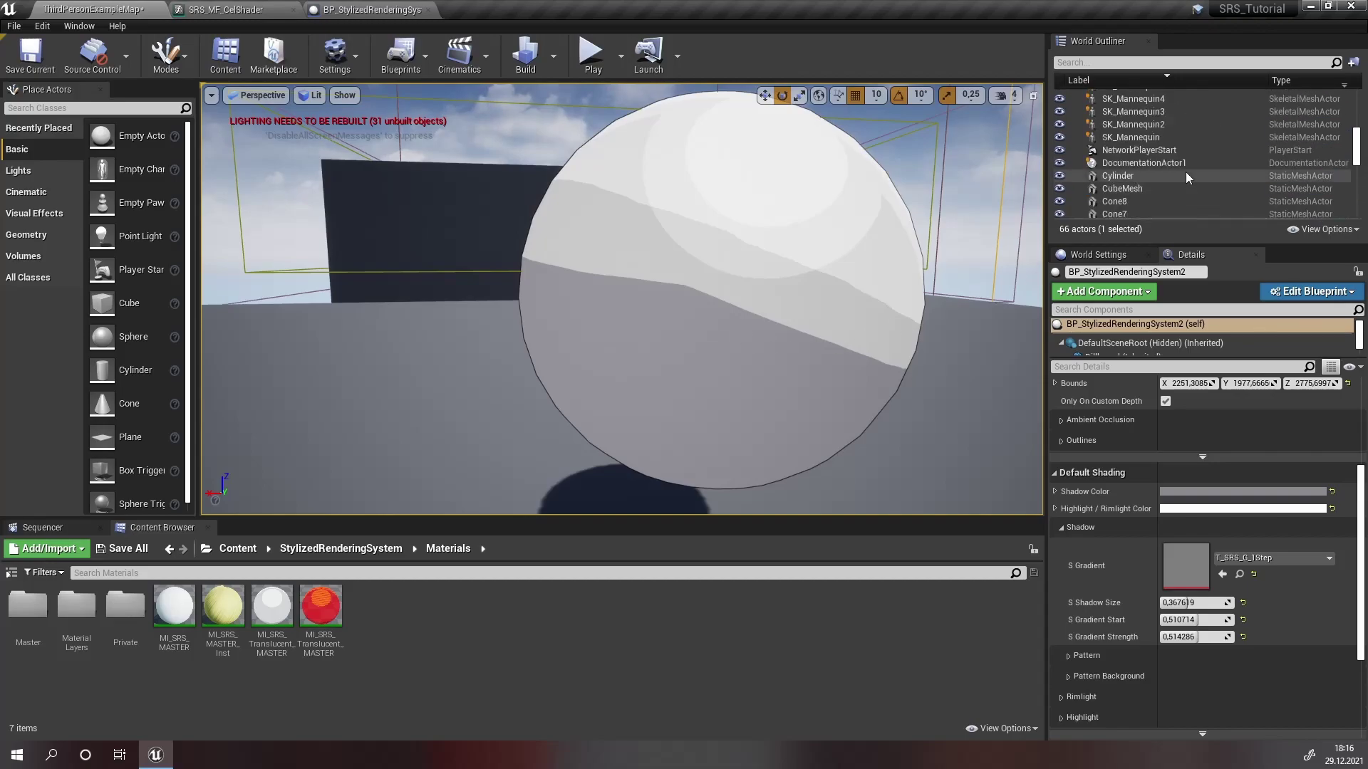
pyautogui.scroll(-5, 1174, 165)
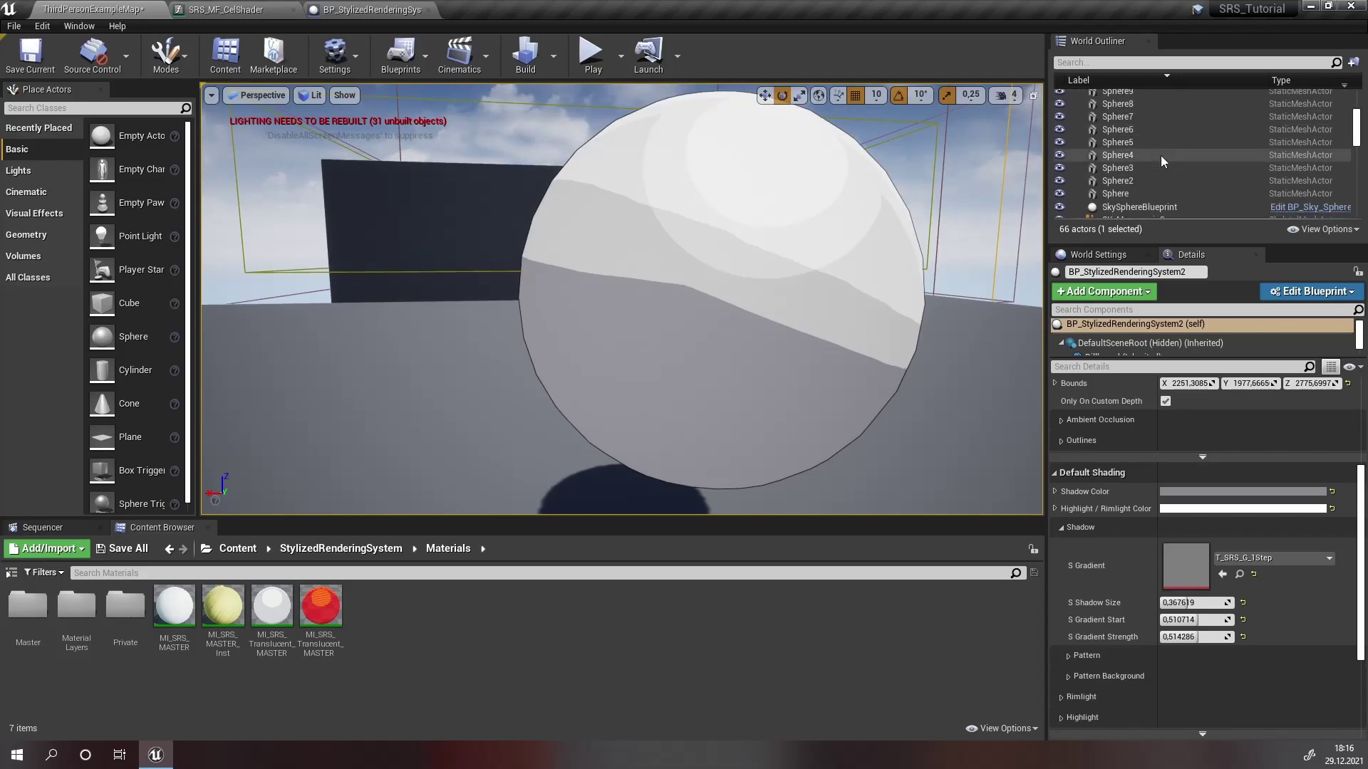
pyautogui.scroll(-6, 1160, 155)
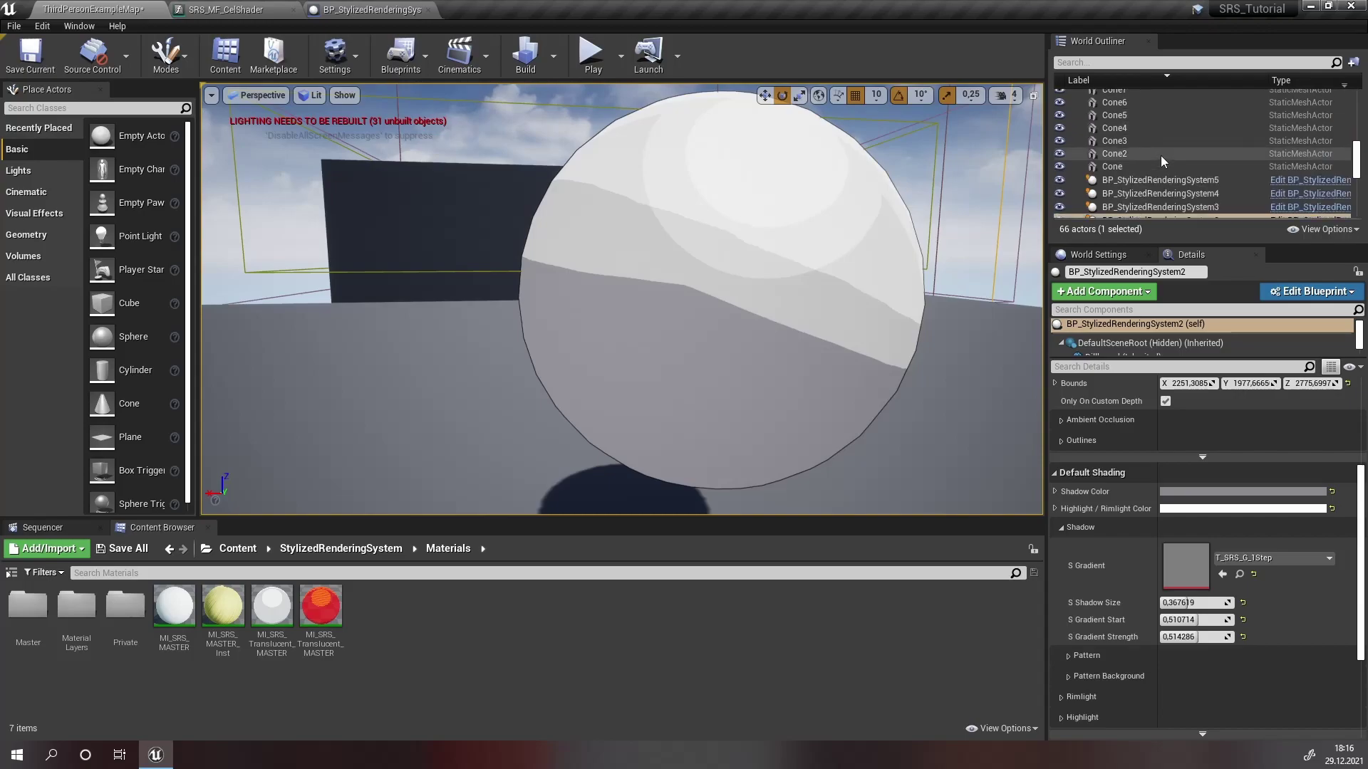
pyautogui.click(1161, 159)
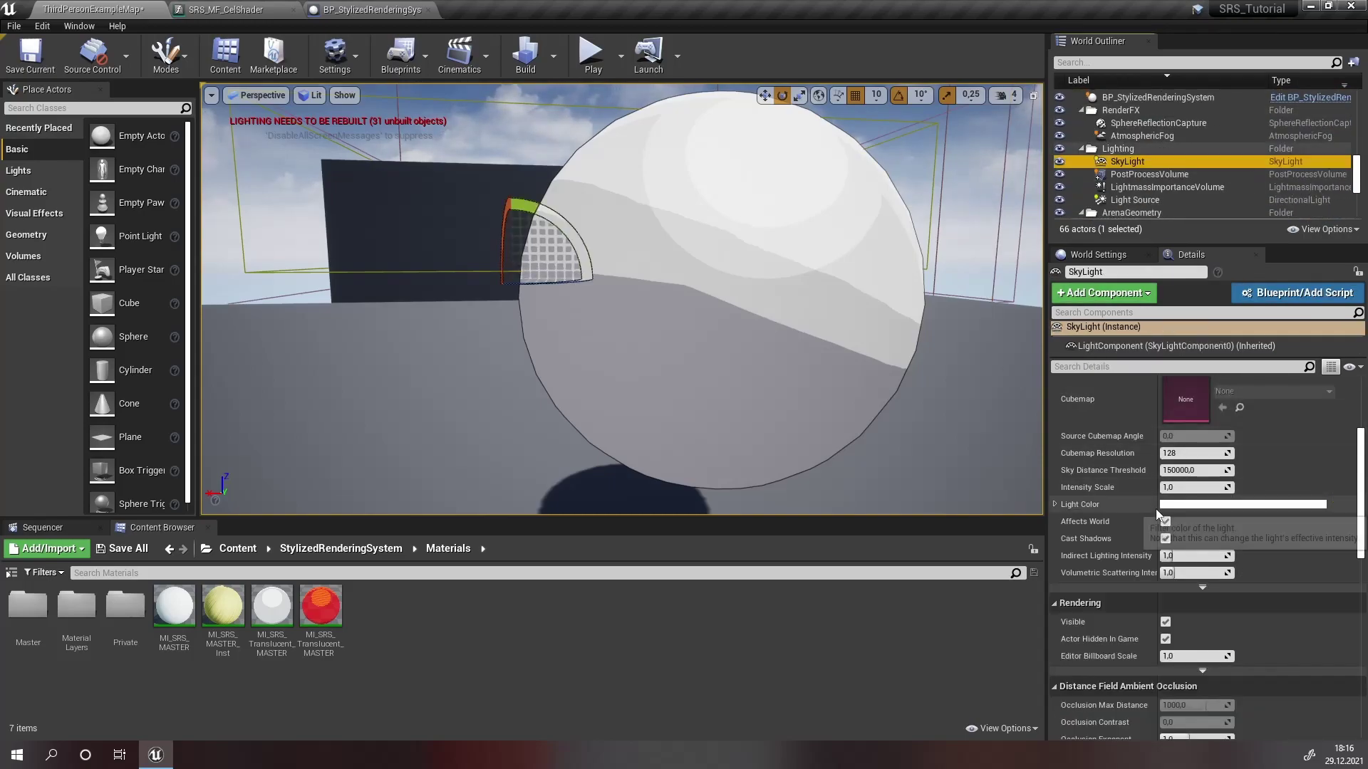
pyautogui.click(1172, 487)
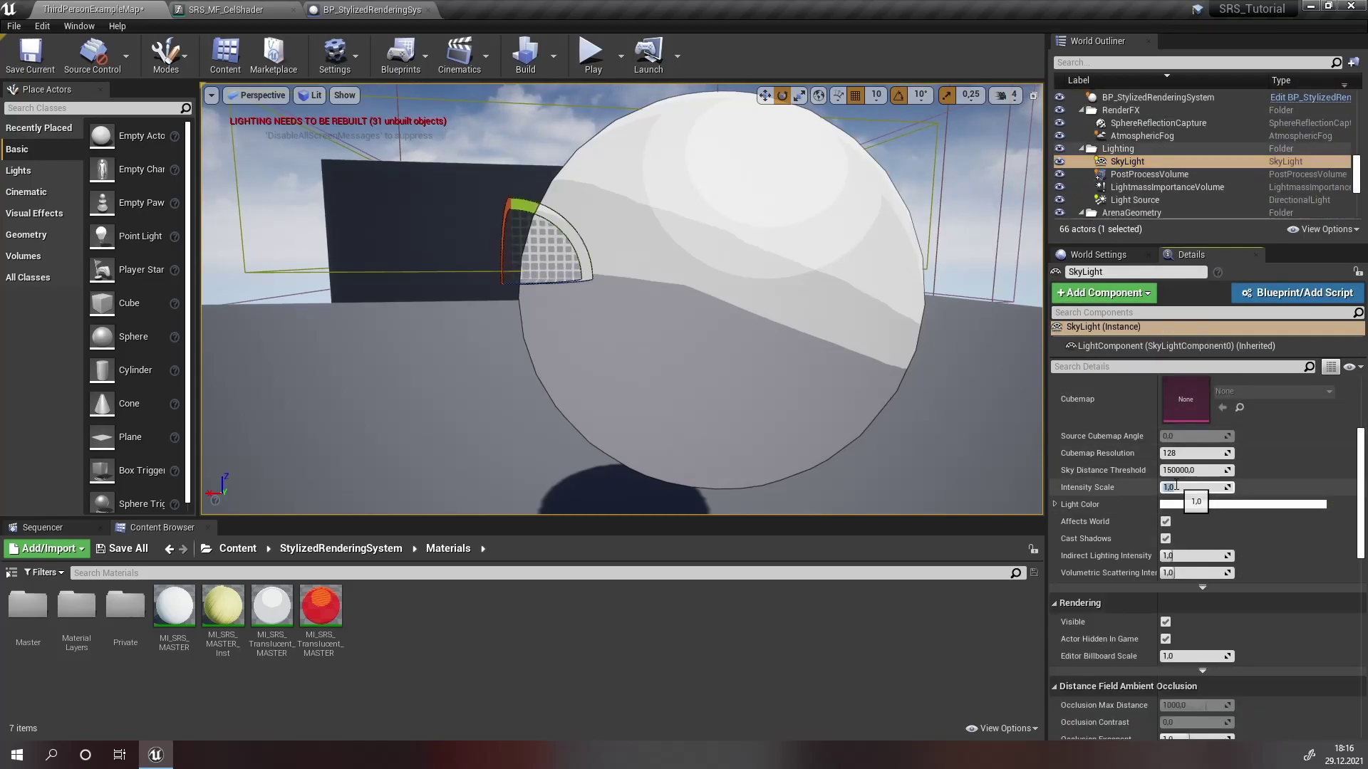
pyautogui.write('0')
pyautogui.press('Return')
pyautogui.moveTo(492, 330); pyautogui.dragTo(548, 391, button='right')
pyautogui.moveTo(848, 442); pyautogui.dragTo(848, 328, button='right')
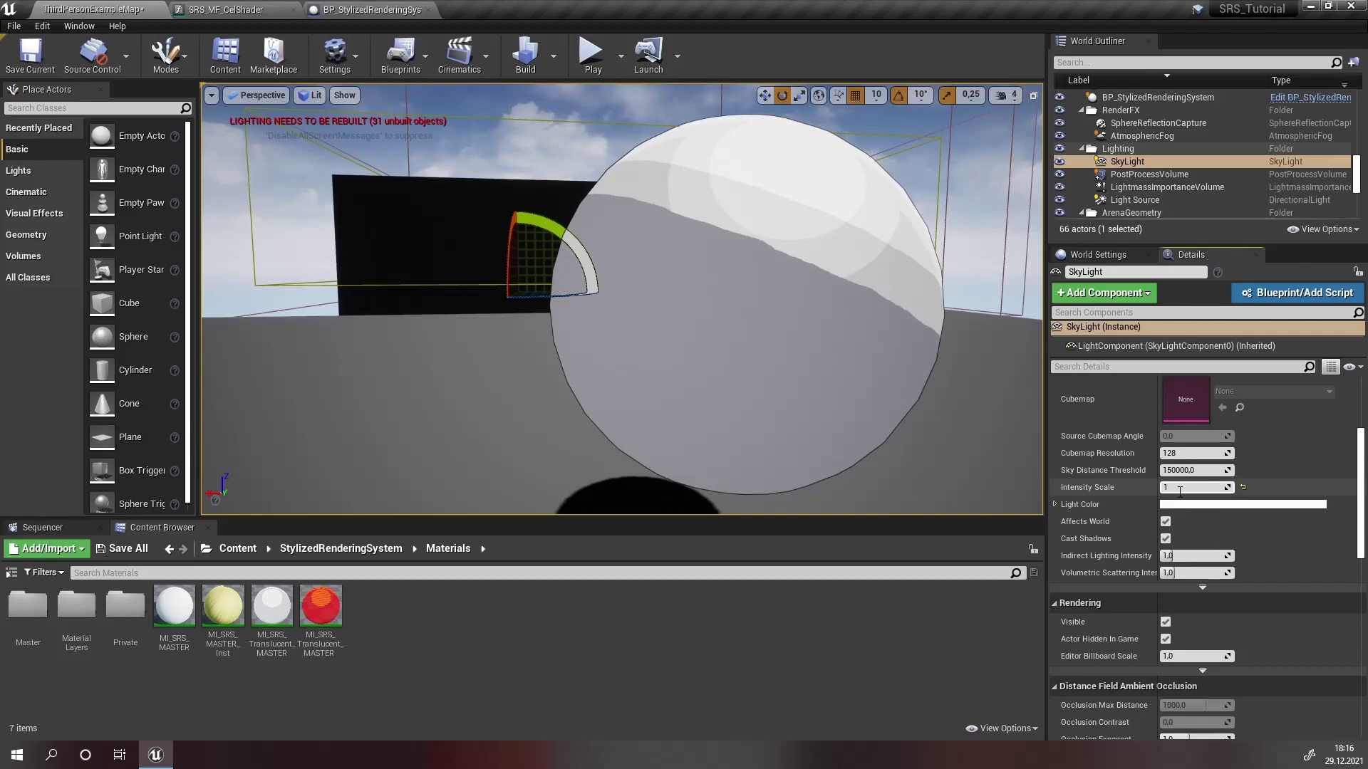
# Step: Reset the SkyLight's Intensity Scale to its default and reselect the BP_StylizedRenderingSystem2 actor
pyautogui.click(1242, 487)
pyautogui.moveTo(947, 396); pyautogui.dragTo(957, 321, button='right')
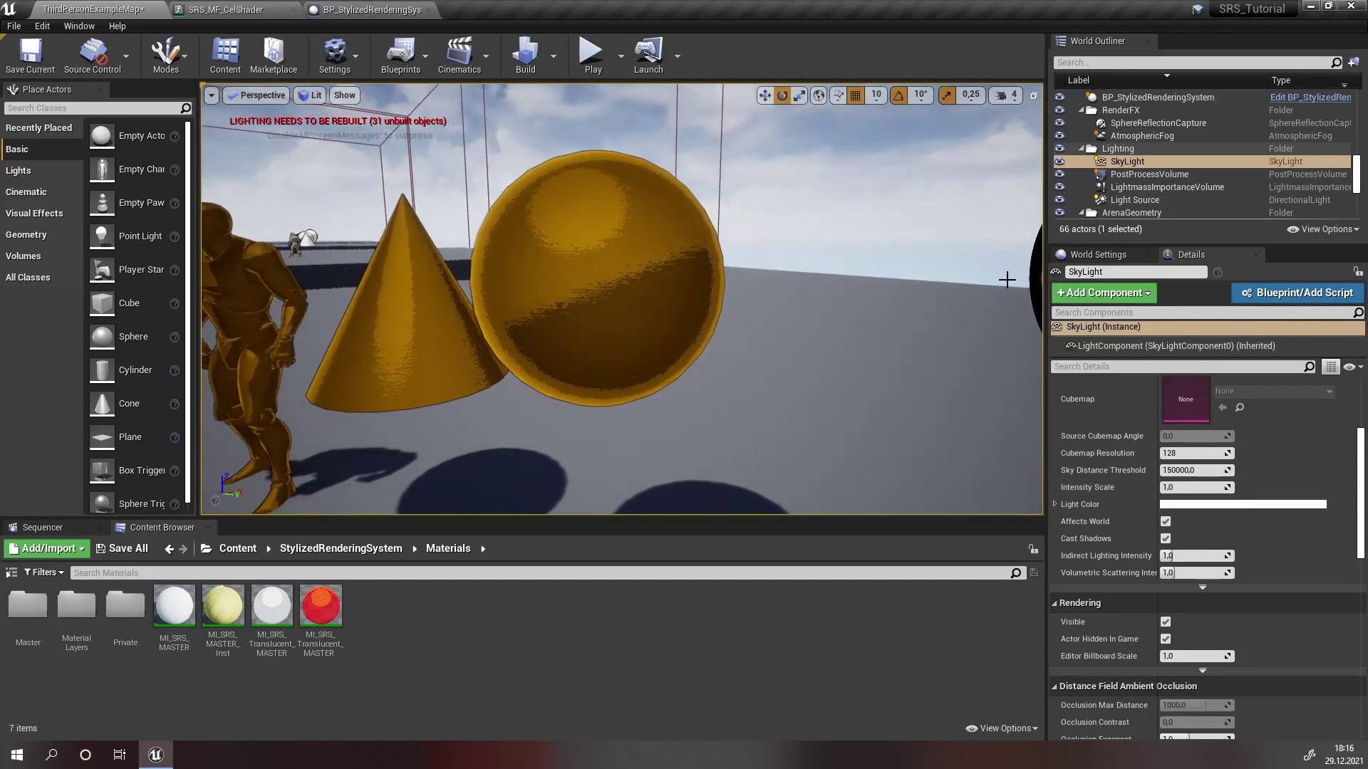
pyautogui.moveTo(1004, 280); pyautogui.dragTo(1040, 281, button='right')
pyautogui.click(794, 244)
pyautogui.moveTo(794, 244); pyautogui.dragTo(954, 249, button='right')
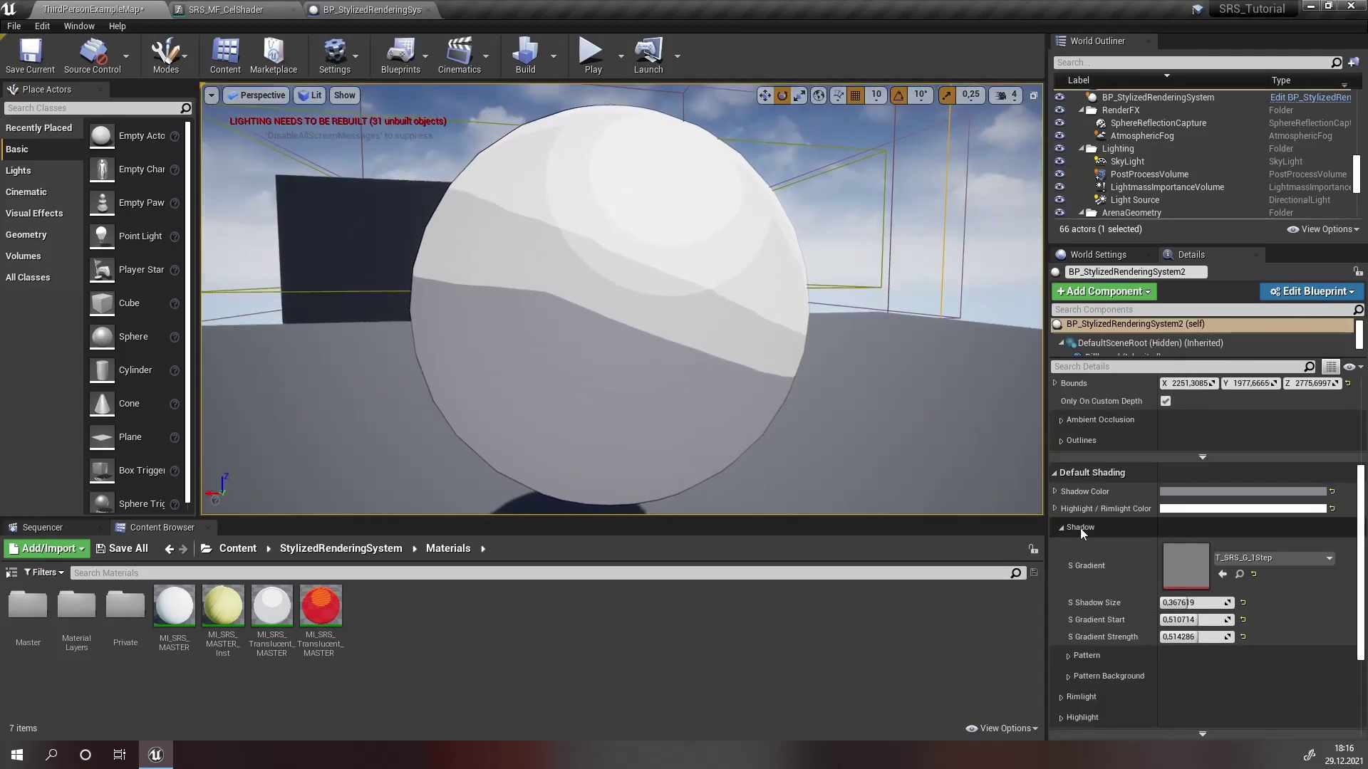
# Step: Set the Default Shading shadow's S Gradient Start to about 0,54
pyautogui.moveTo(566, 204); pyautogui.dragTo(570, 202, button='right')
pyautogui.press('a')
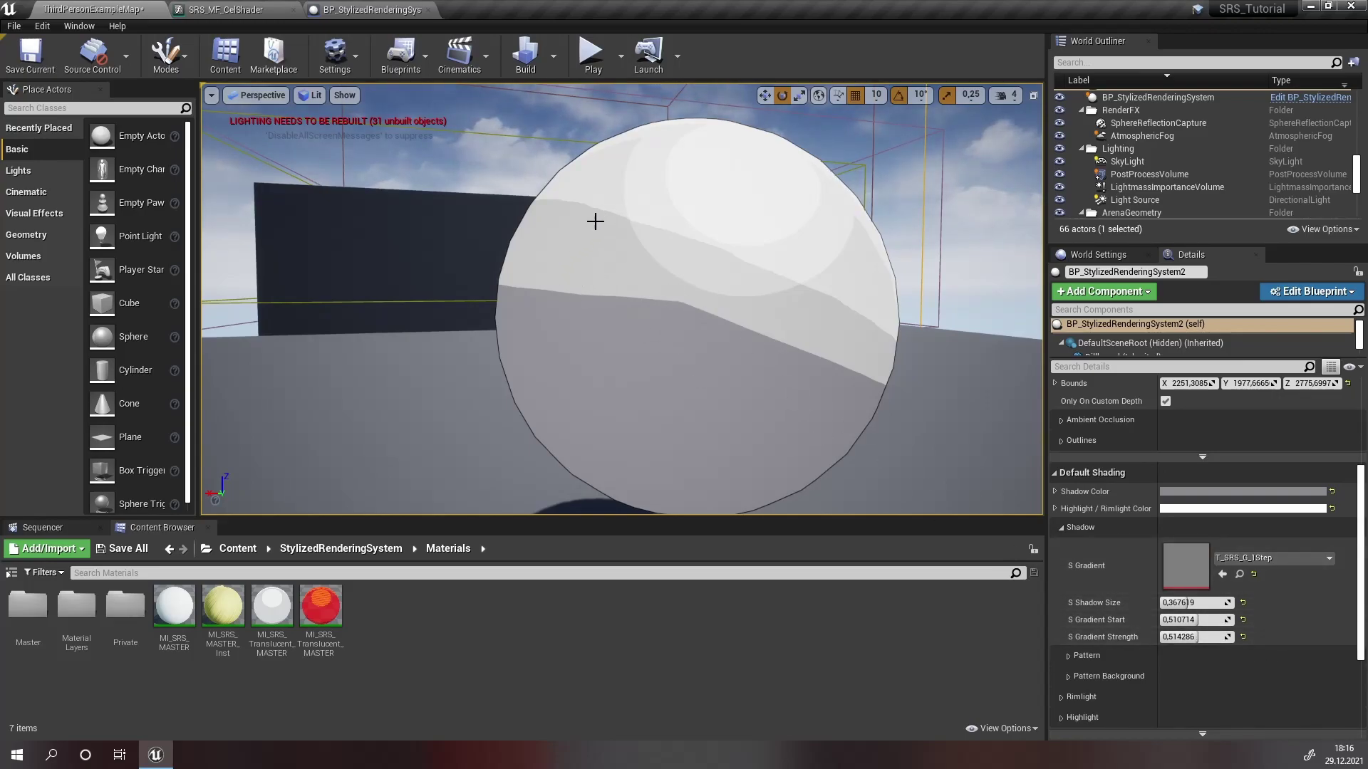
pyautogui.moveTo(1189, 619); pyautogui.dragTo(1210, 620)
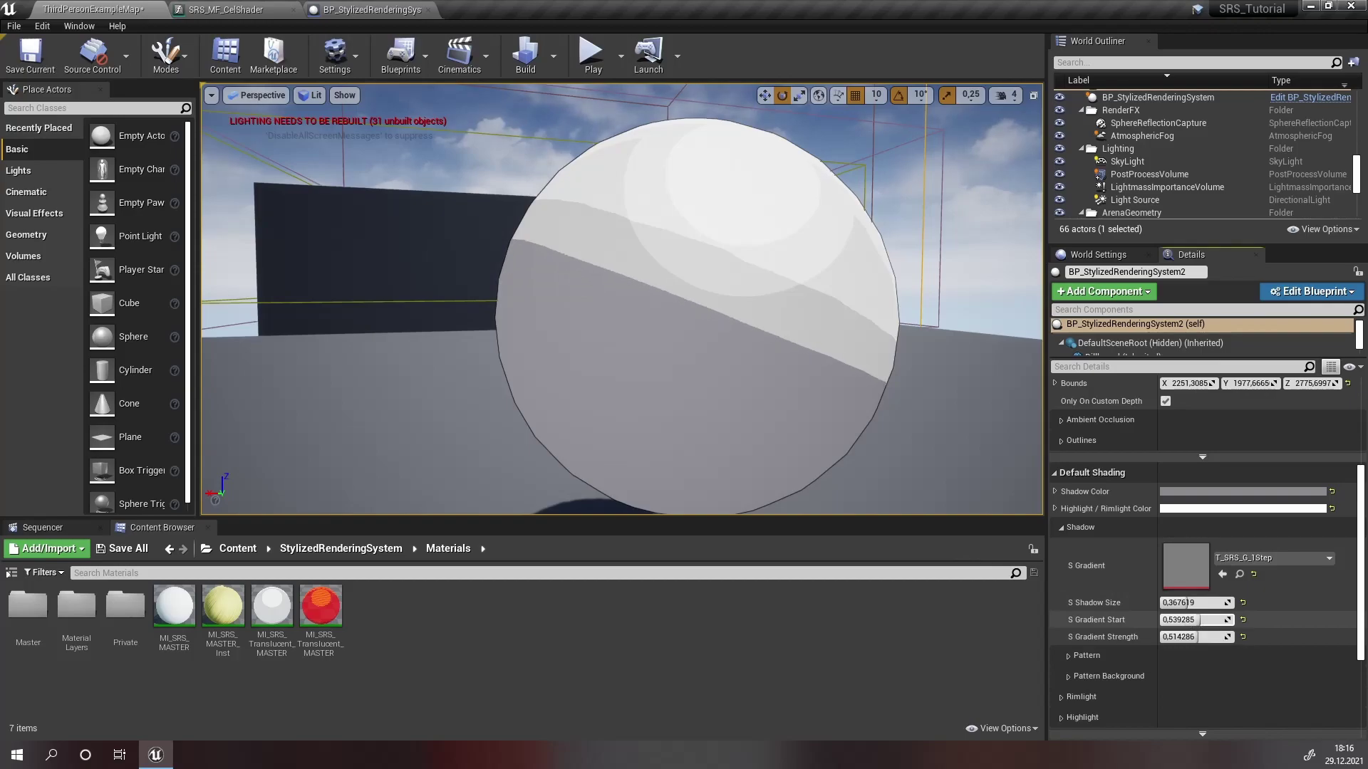
# Step: Darken the M Shadow Color slightly and adjust the M Highlight / Rimlight Color under Metallic Shading
pyautogui.moveTo(671, 344); pyautogui.dragTo(729, 343, button='right')
pyautogui.moveTo(622, 299); pyautogui.dragTo(883, 300, button='right')
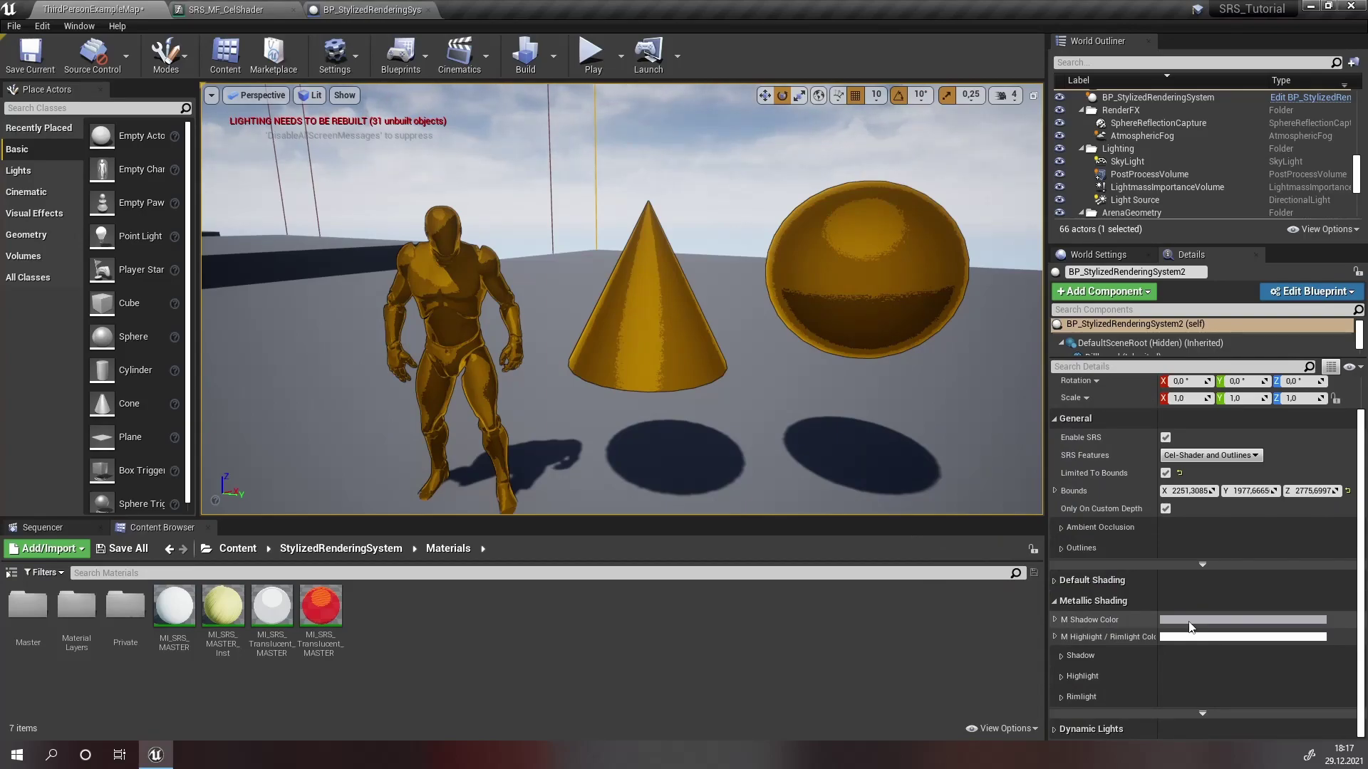
pyautogui.click(1185, 621)
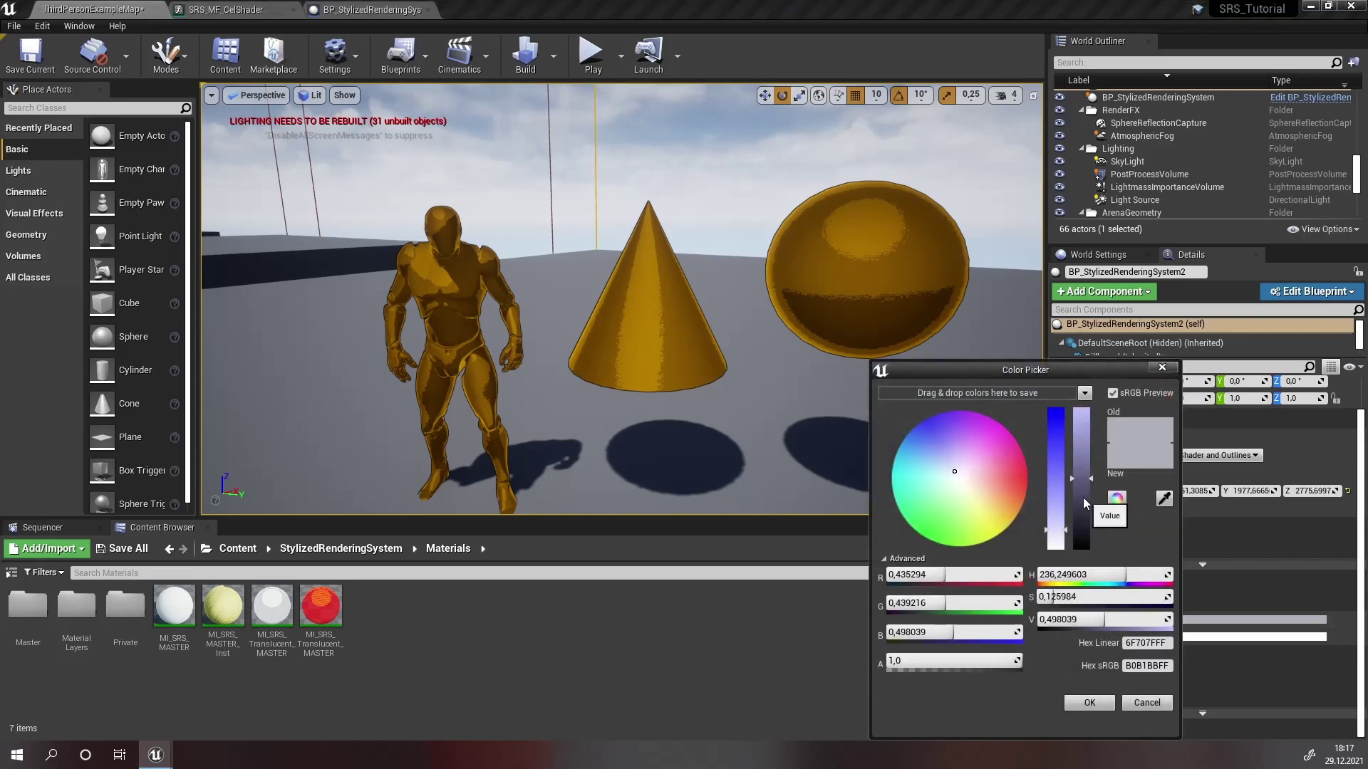
pyautogui.moveTo(1081, 510); pyautogui.dragTo(1078, 492)
pyautogui.click(1087, 704)
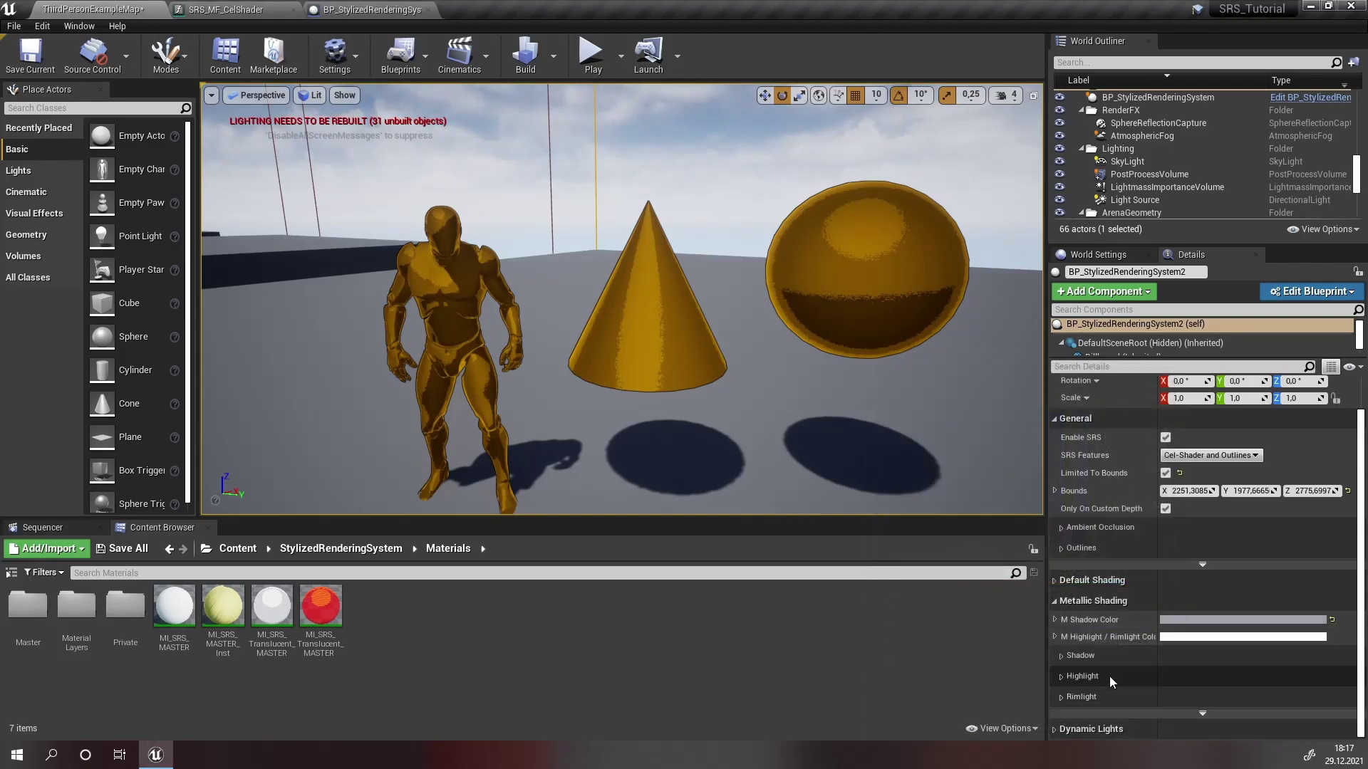
pyautogui.click(1179, 637)
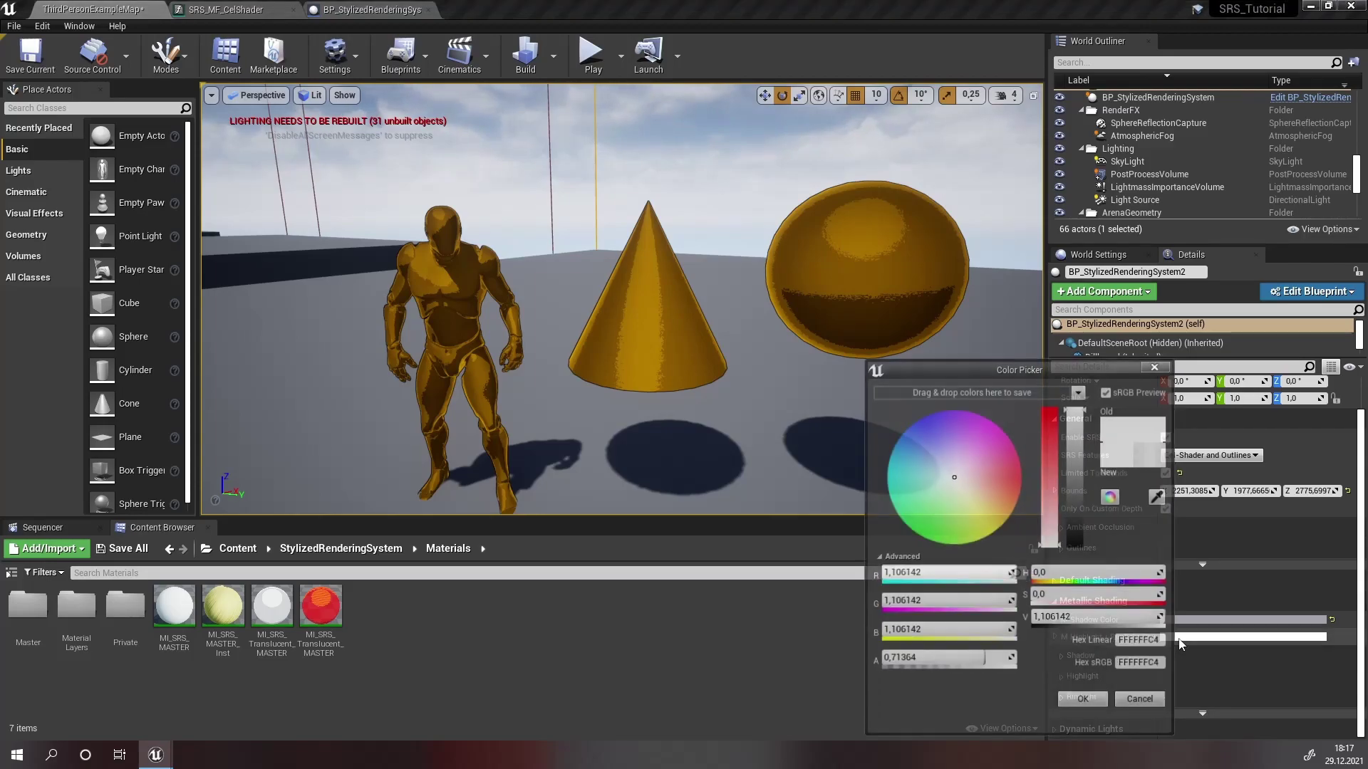
pyautogui.click(1080, 709)
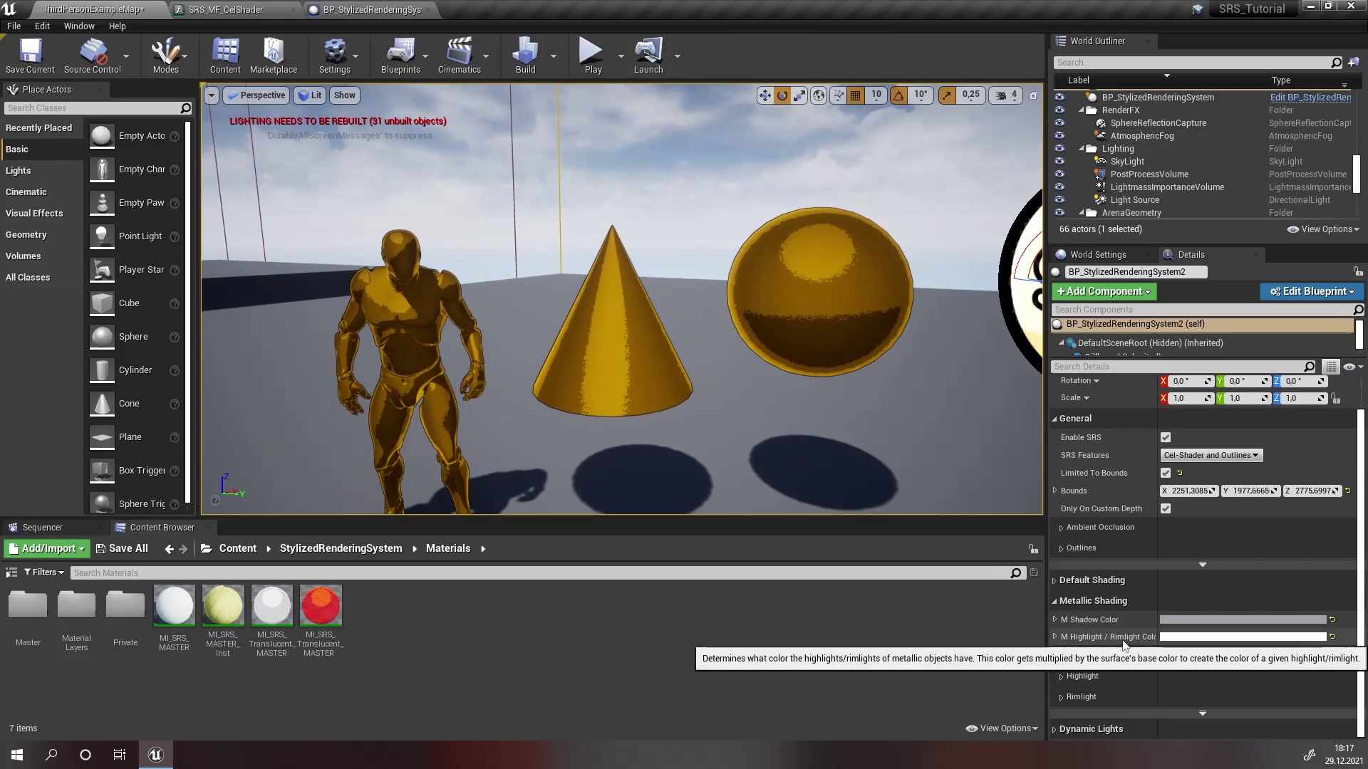
# Step: Assign the T_SRS_G_1Step texture as the metallic highlight gradient (MH Gradient) under Metallic Shading
pyautogui.moveTo(748, 499); pyautogui.dragTo(933, 499, button='right')
pyautogui.moveTo(729, 389); pyautogui.dragTo(748, 365, button='right')
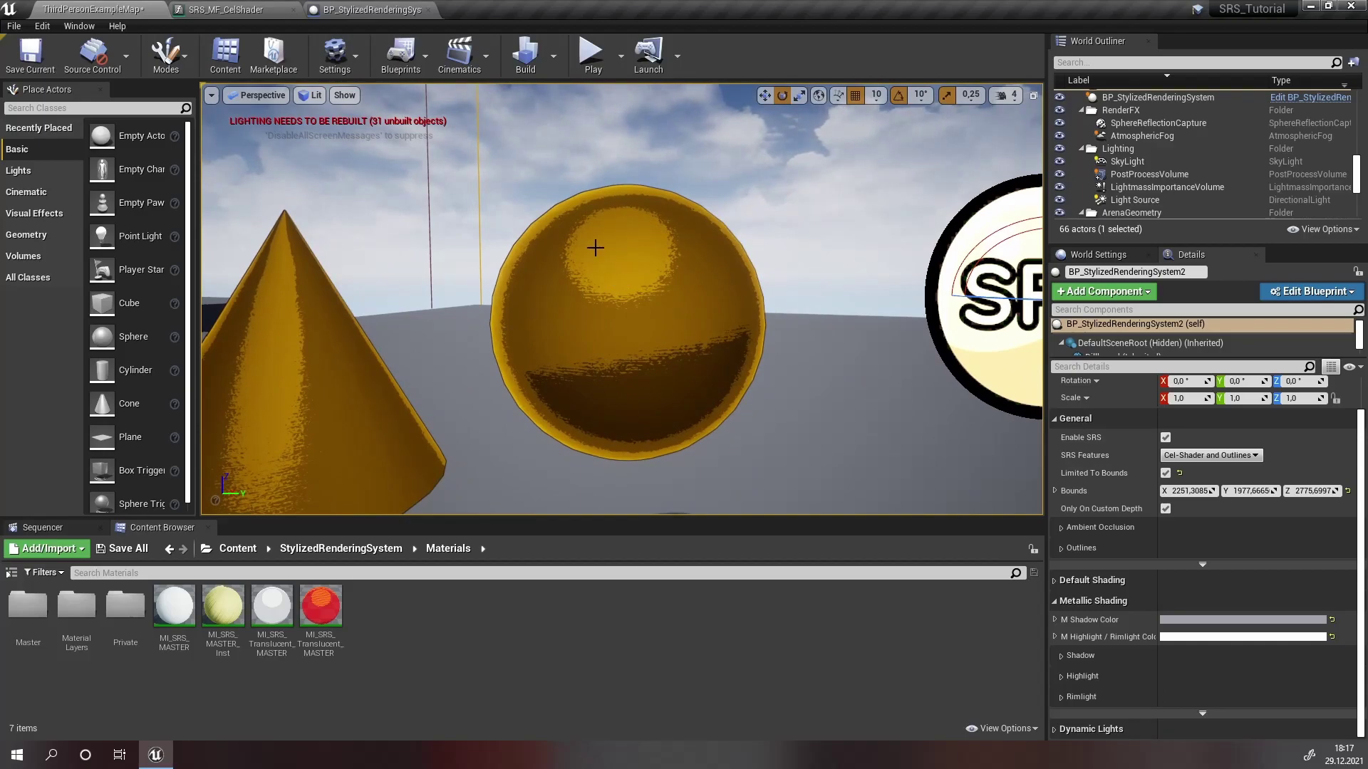
pyautogui.click(1062, 676)
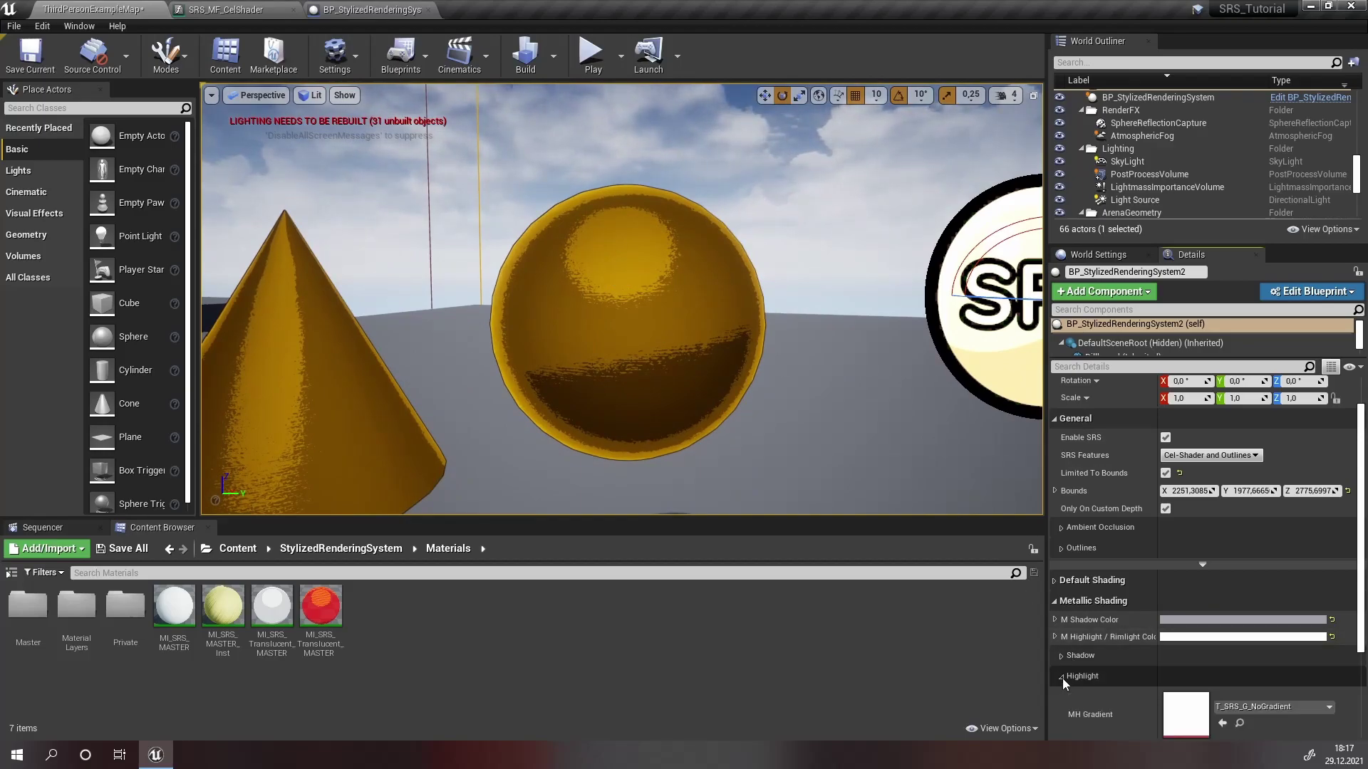
pyautogui.scroll(-2, 1069, 670)
pyautogui.click(1258, 614)
pyautogui.click(1207, 484)
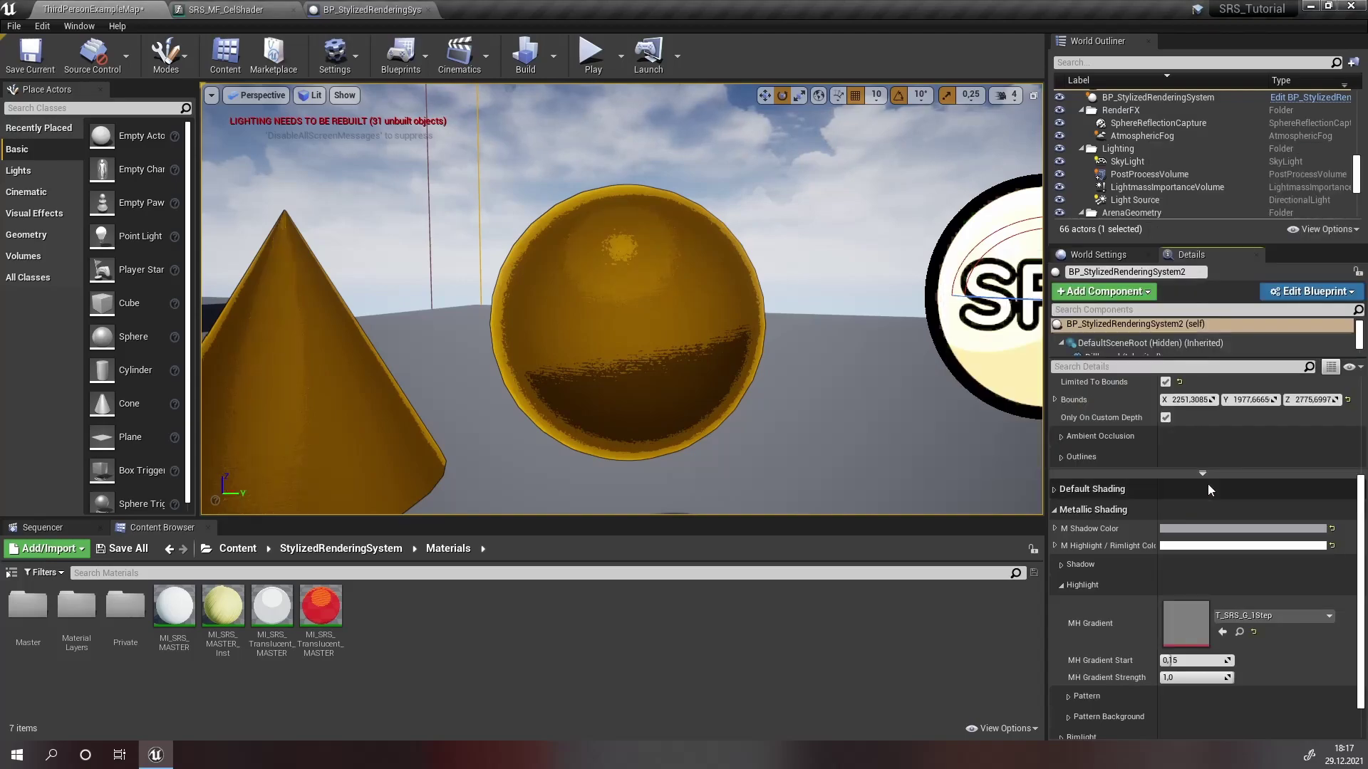
# Step: Set the metallic highlight's MH Gradient Start to about 0,43 and MH Gradient Strength to 0,7
pyautogui.moveTo(958, 465); pyautogui.dragTo(957, 465, button='right')
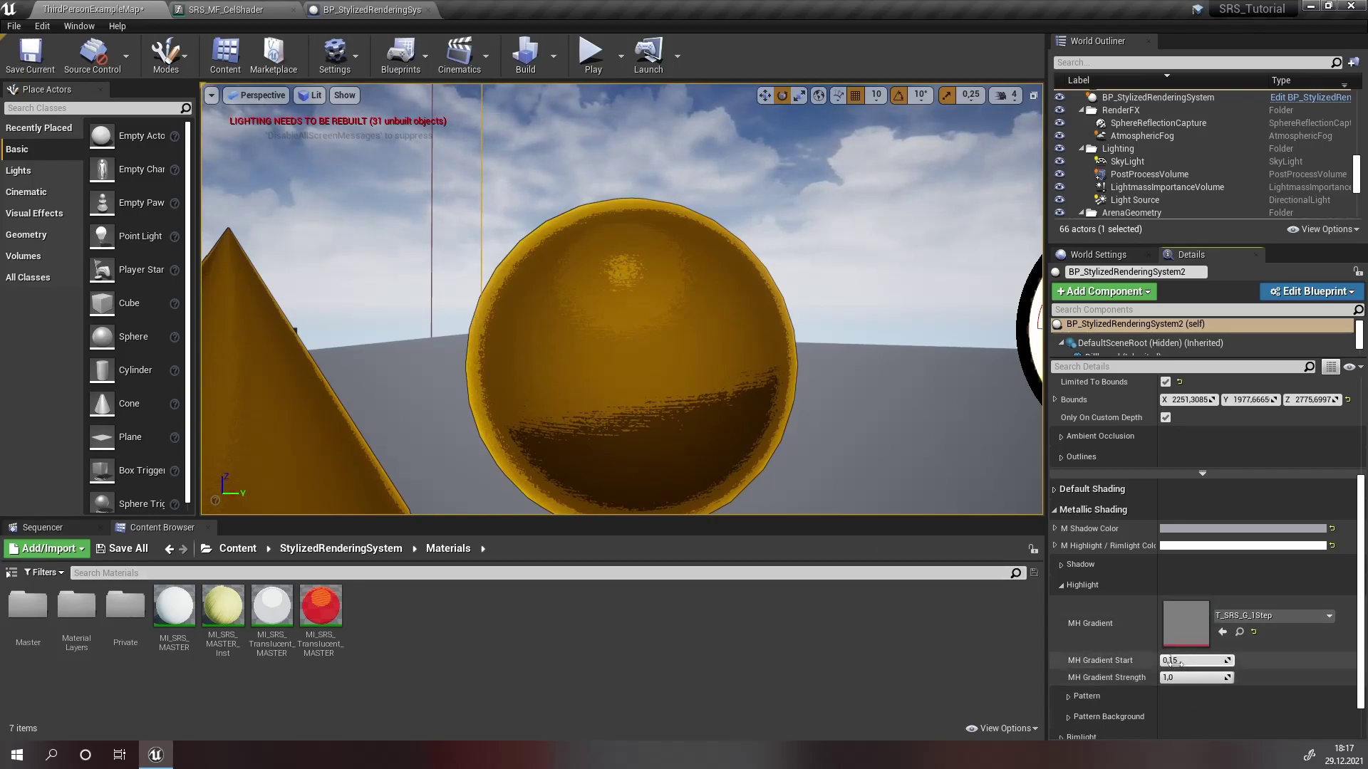
pyautogui.write('0,35')
pyautogui.press('Return')
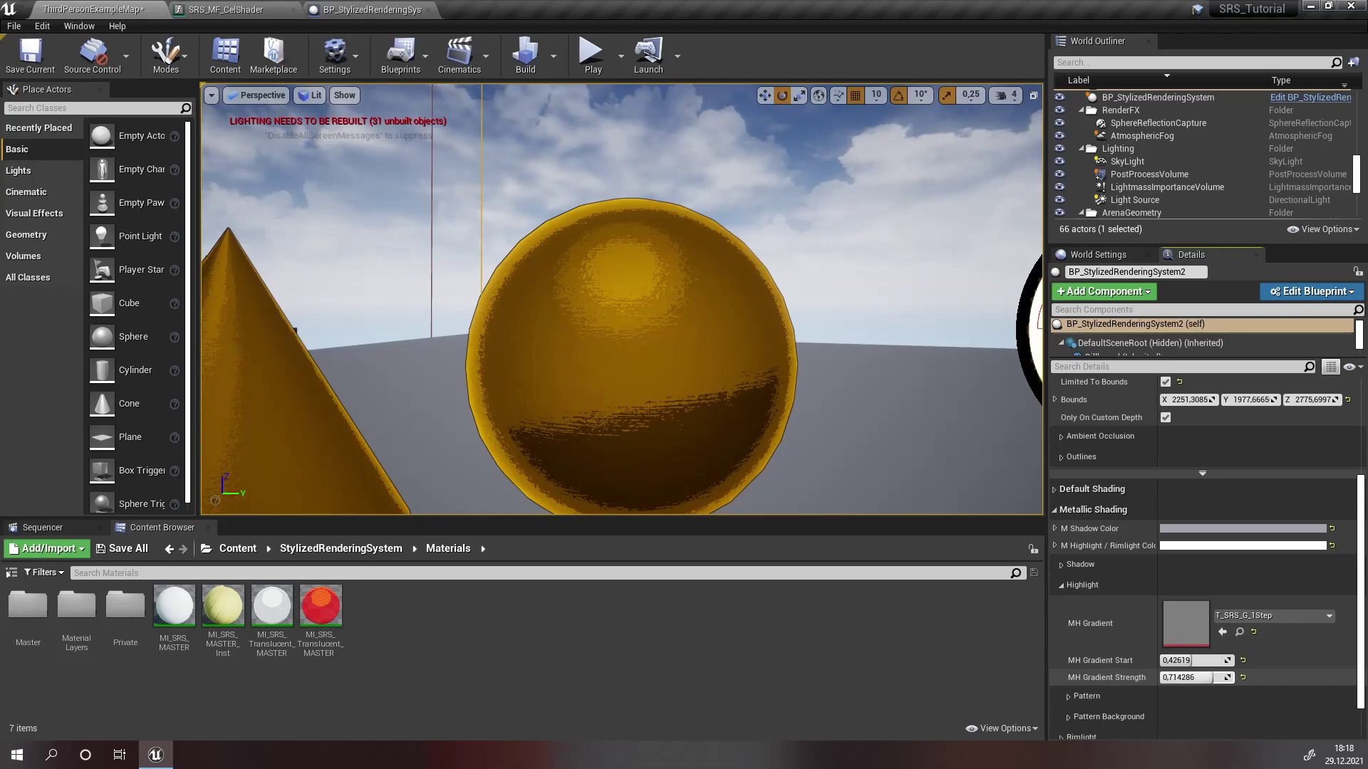
pyautogui.click(1202, 678)
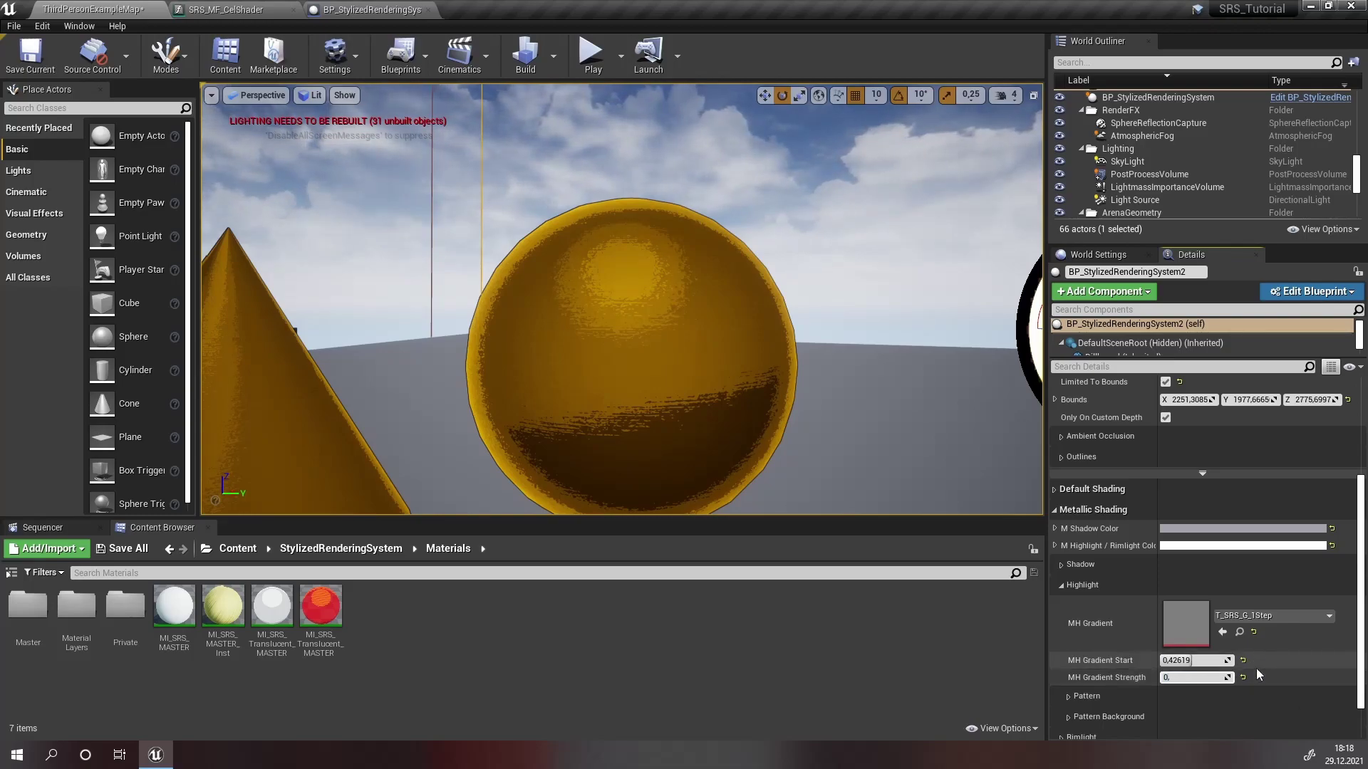
pyautogui.write('0.7')
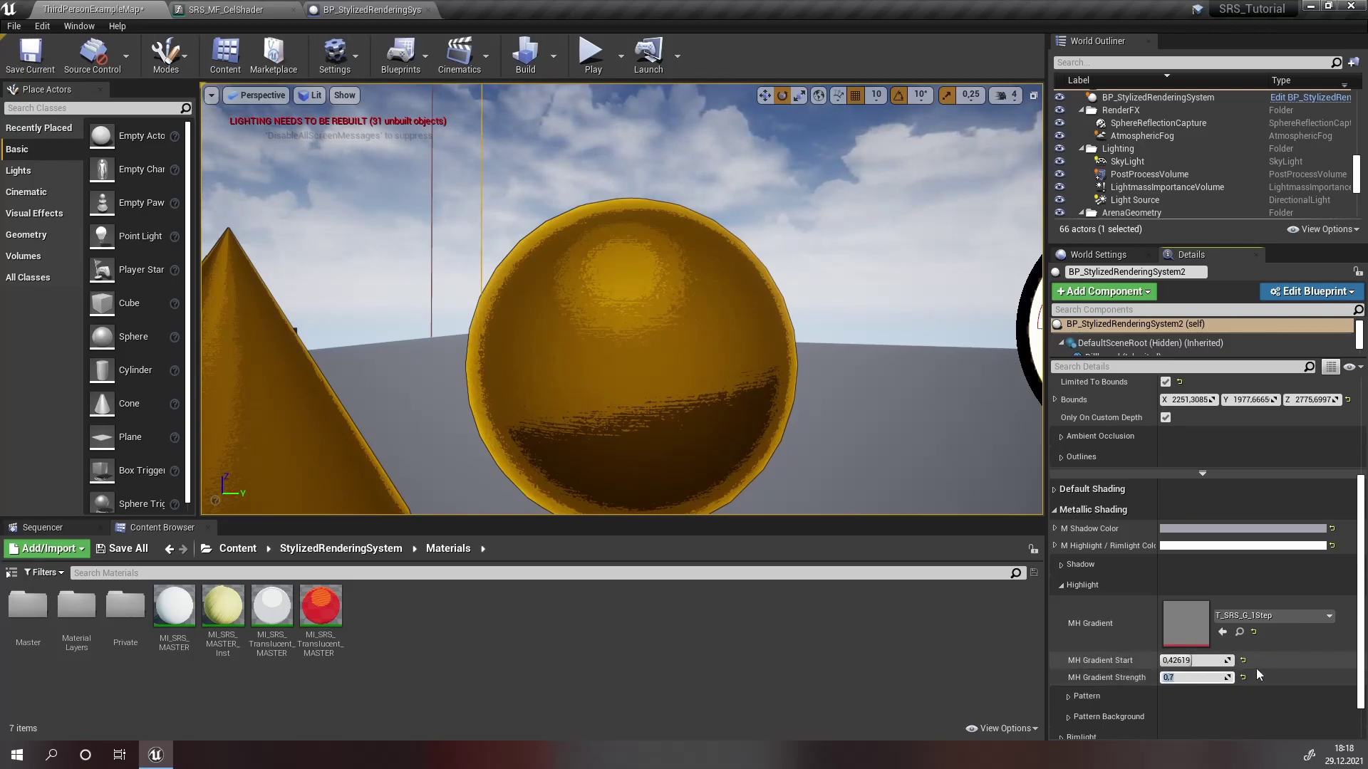
# Step: Assign T_SRS_G_1Step as the metallic rimlight gradient (MR Gradient), with MR Gradient Start about 0,55 and MR Gradient Strength 0,7
pyautogui.scroll(-2, 1066, 702)
pyautogui.click(1065, 696)
pyautogui.scroll(-4, 1111, 691)
pyautogui.click(1241, 596)
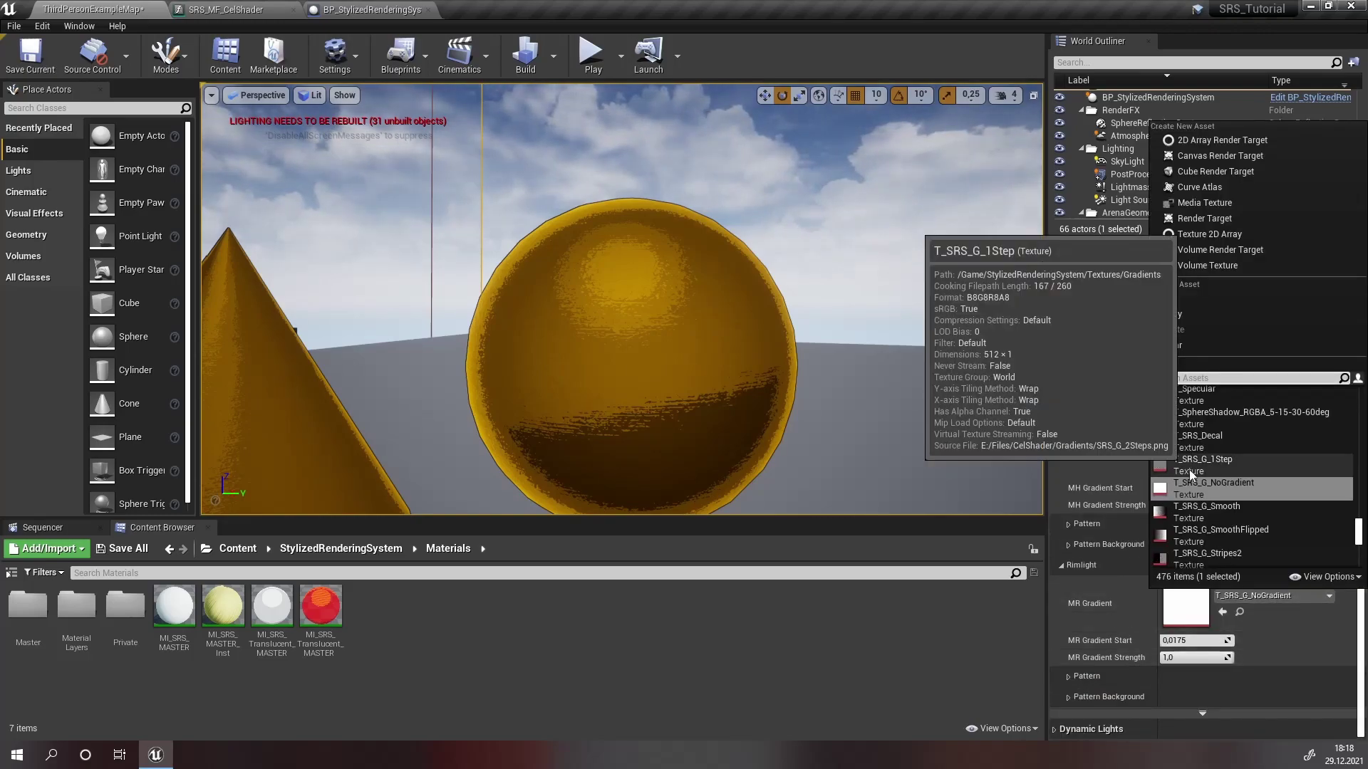
pyautogui.click(1190, 469)
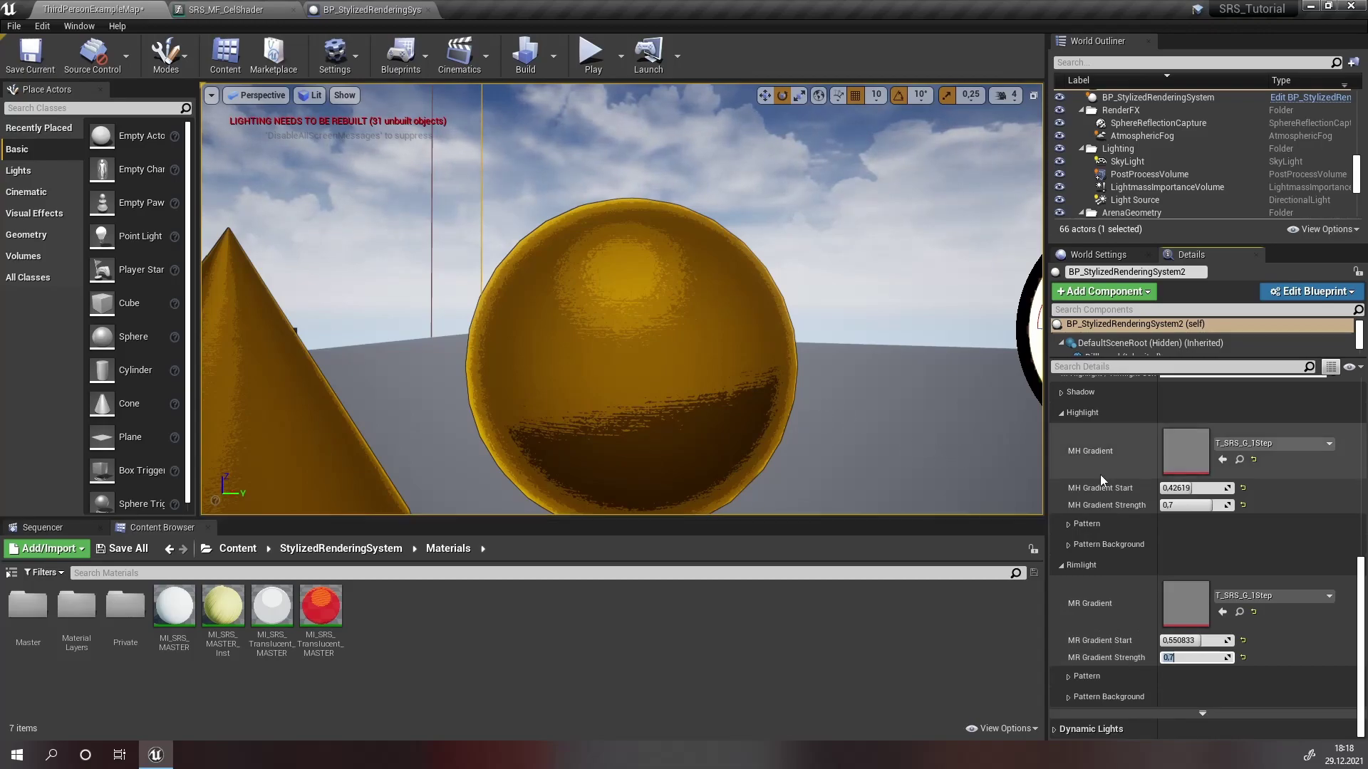
# Step: Assign T_SRS_G_1Step as the metallic shadow gradient (MS Gradient) and set MS Gradient Strength to about 0,56
pyautogui.click(1061, 412)
pyautogui.click(1062, 565)
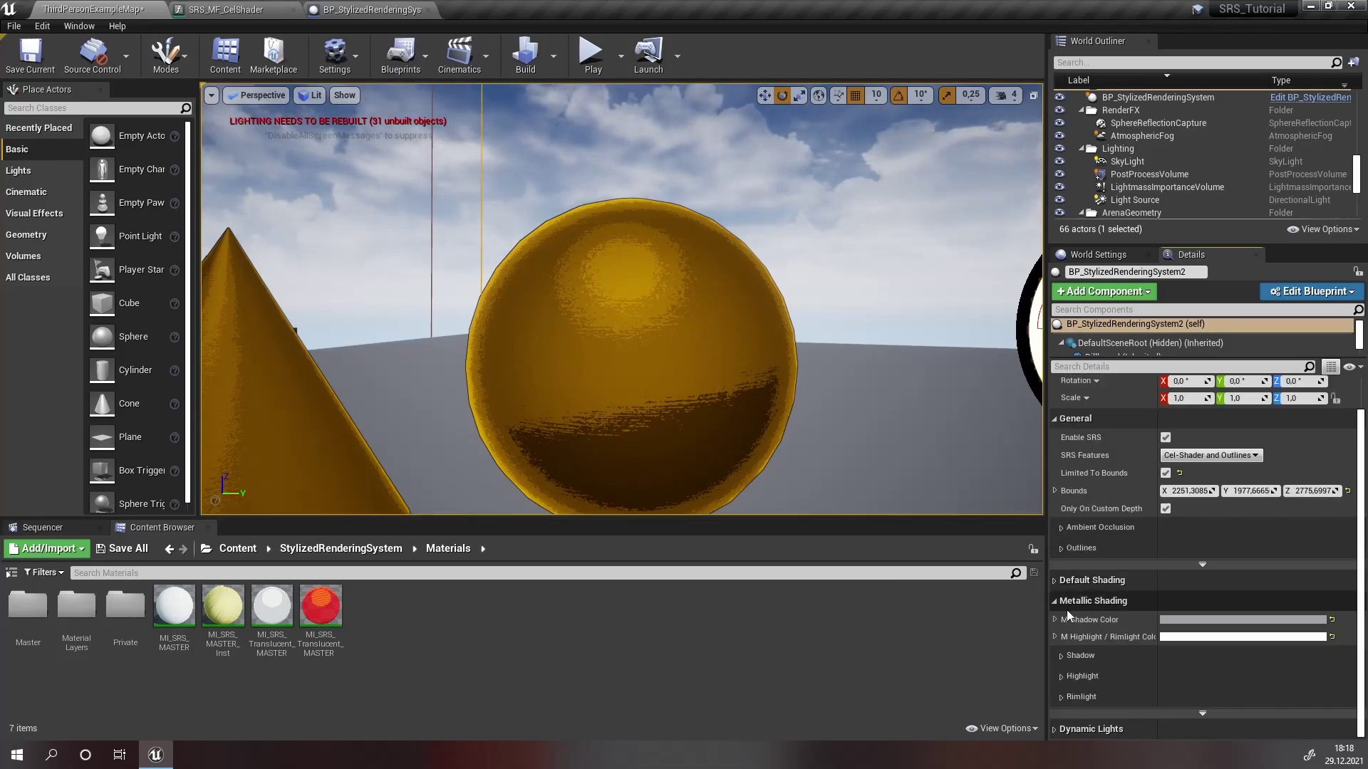
pyautogui.click(1061, 655)
pyautogui.moveTo(788, 491); pyautogui.dragTo(788, 449, button='right')
pyautogui.click(1235, 687)
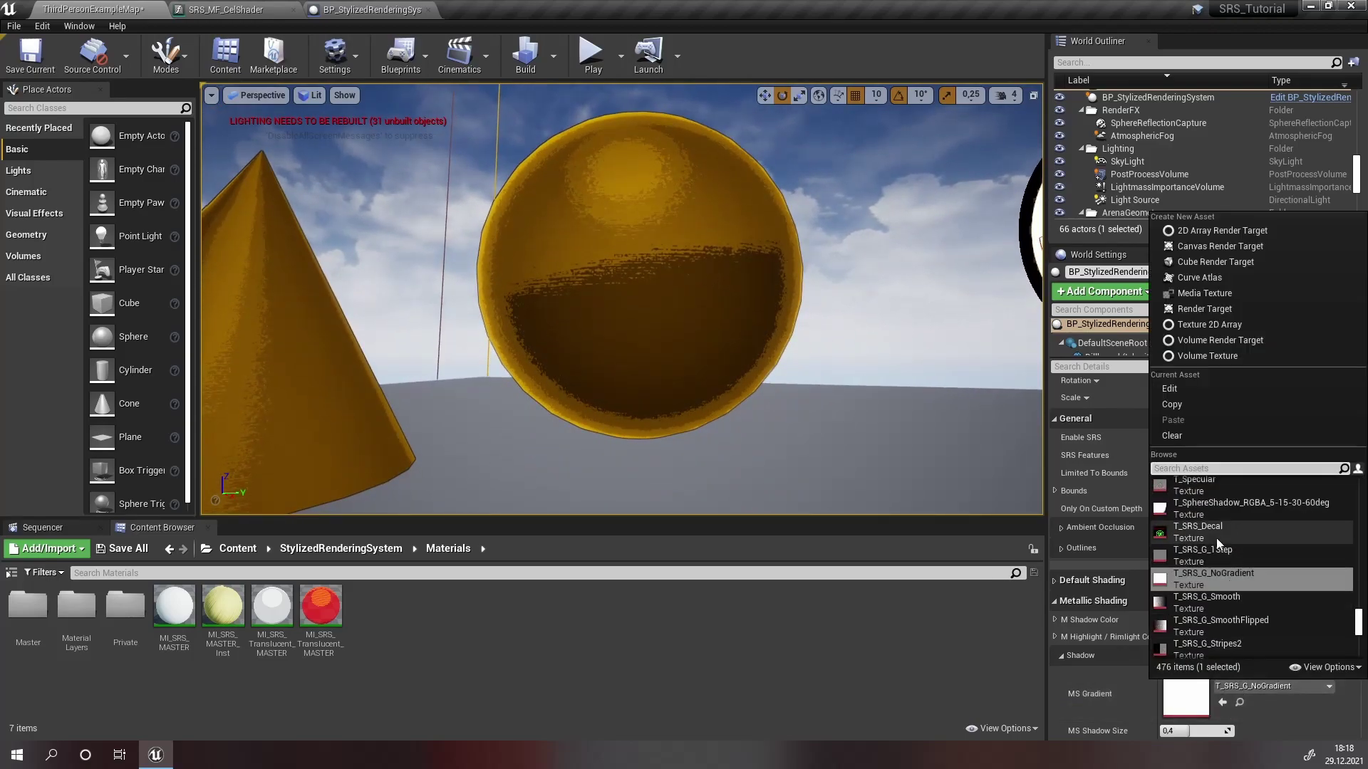
pyautogui.click(1196, 553)
pyautogui.scroll(-5, 1190, 648)
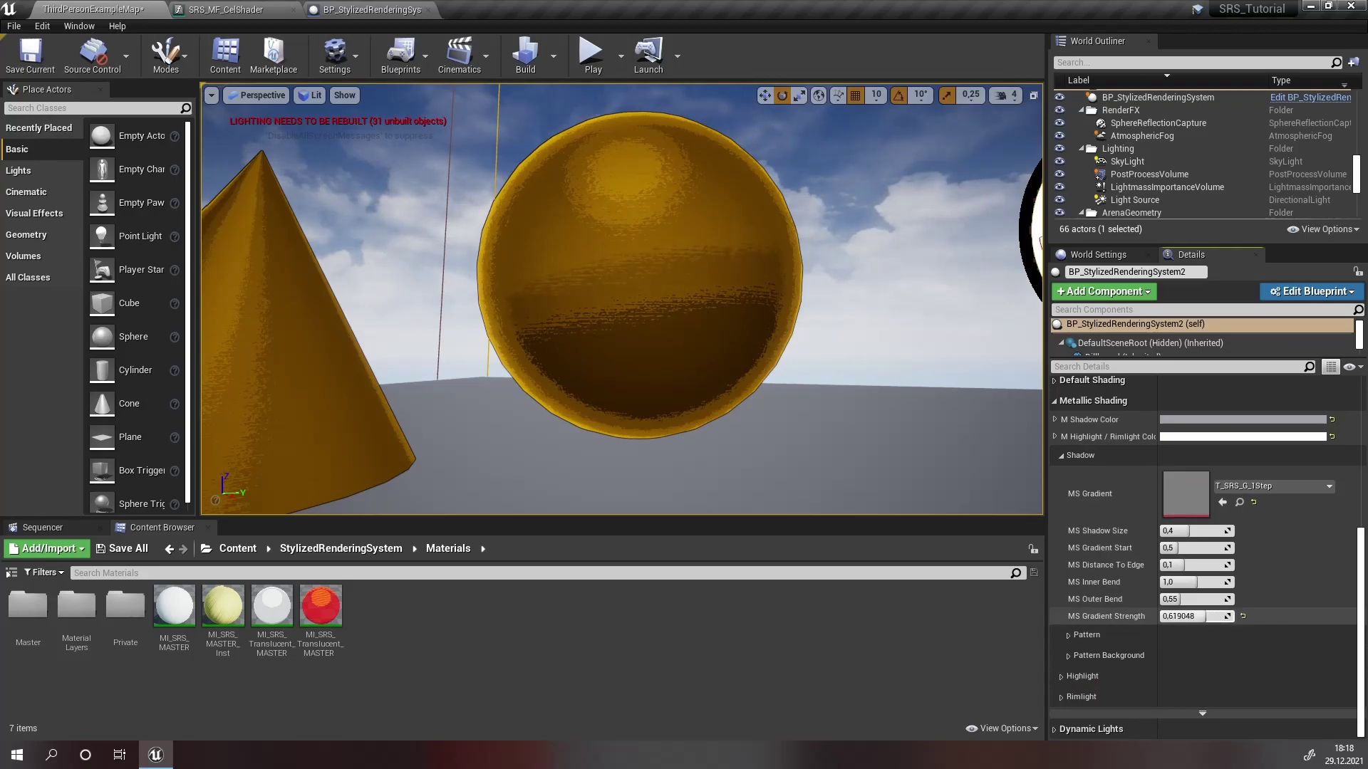
# Step: Examine the shading on the gold and white mannequins, cones and spheres around the SRS emblem from a distance and closer up
pyautogui.moveTo(784, 356); pyautogui.dragTo(737, 364, button='right')
pyautogui.press('s')
pyautogui.press('s')
pyautogui.press('s')
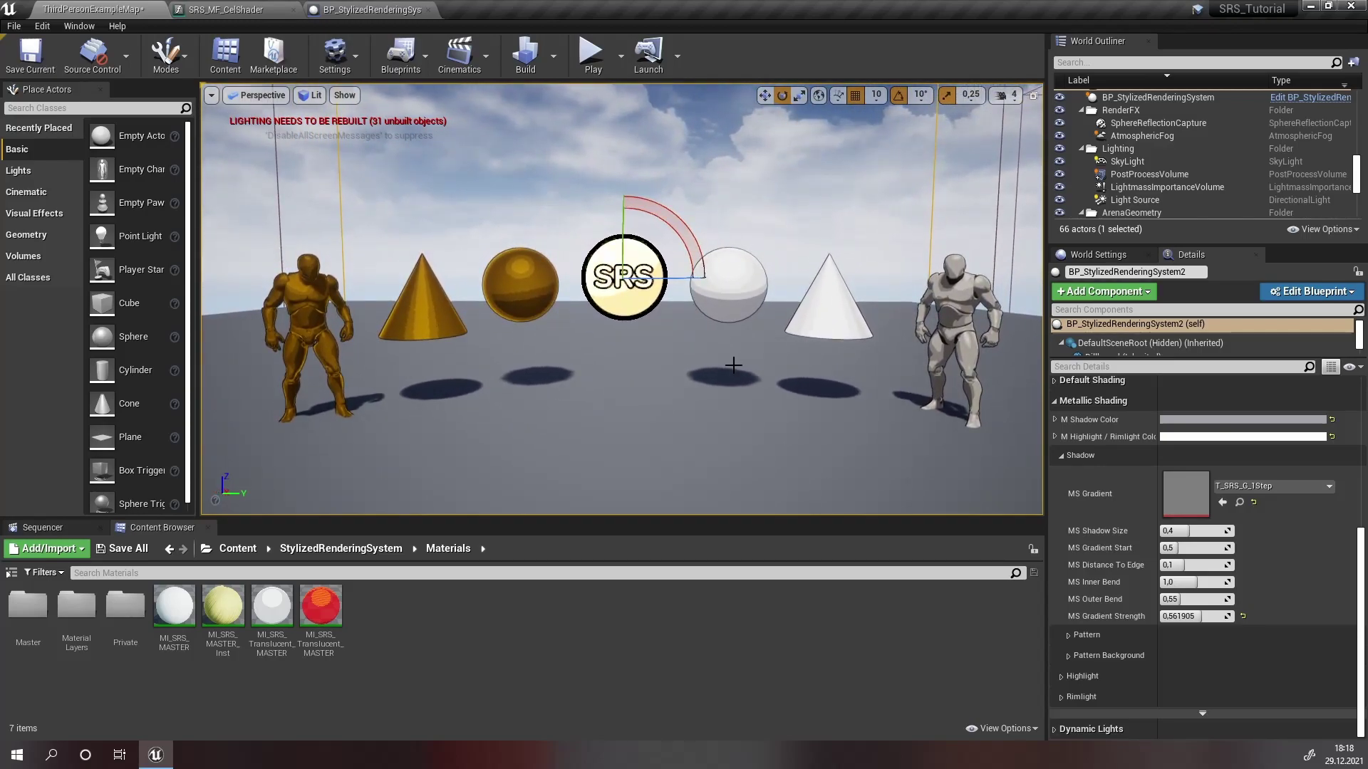
pyautogui.scroll(-5, 732, 365)
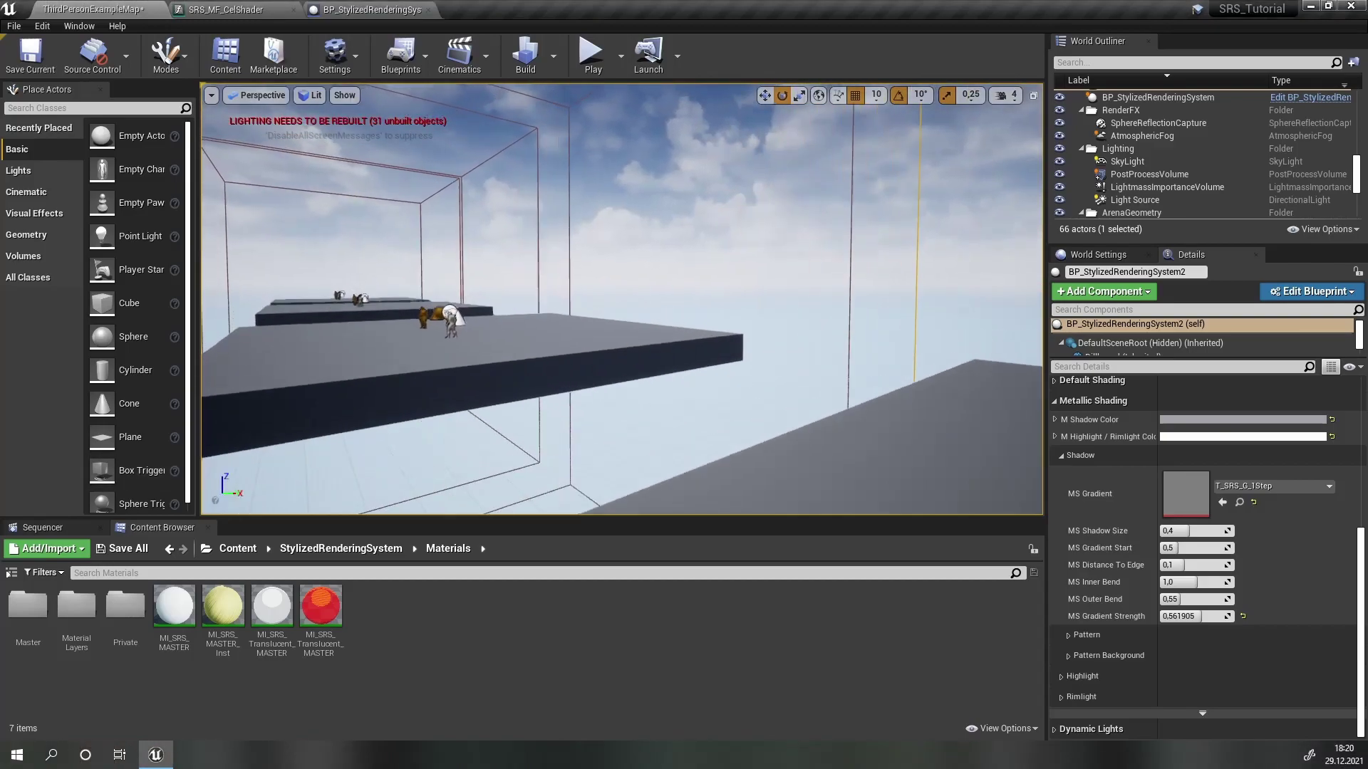
pyautogui.press('a')
pyautogui.moveTo(269, 331); pyautogui.dragTo(456, 328, button='right')
pyautogui.moveTo(318, 308); pyautogui.dragTo(317, 308, button='right')
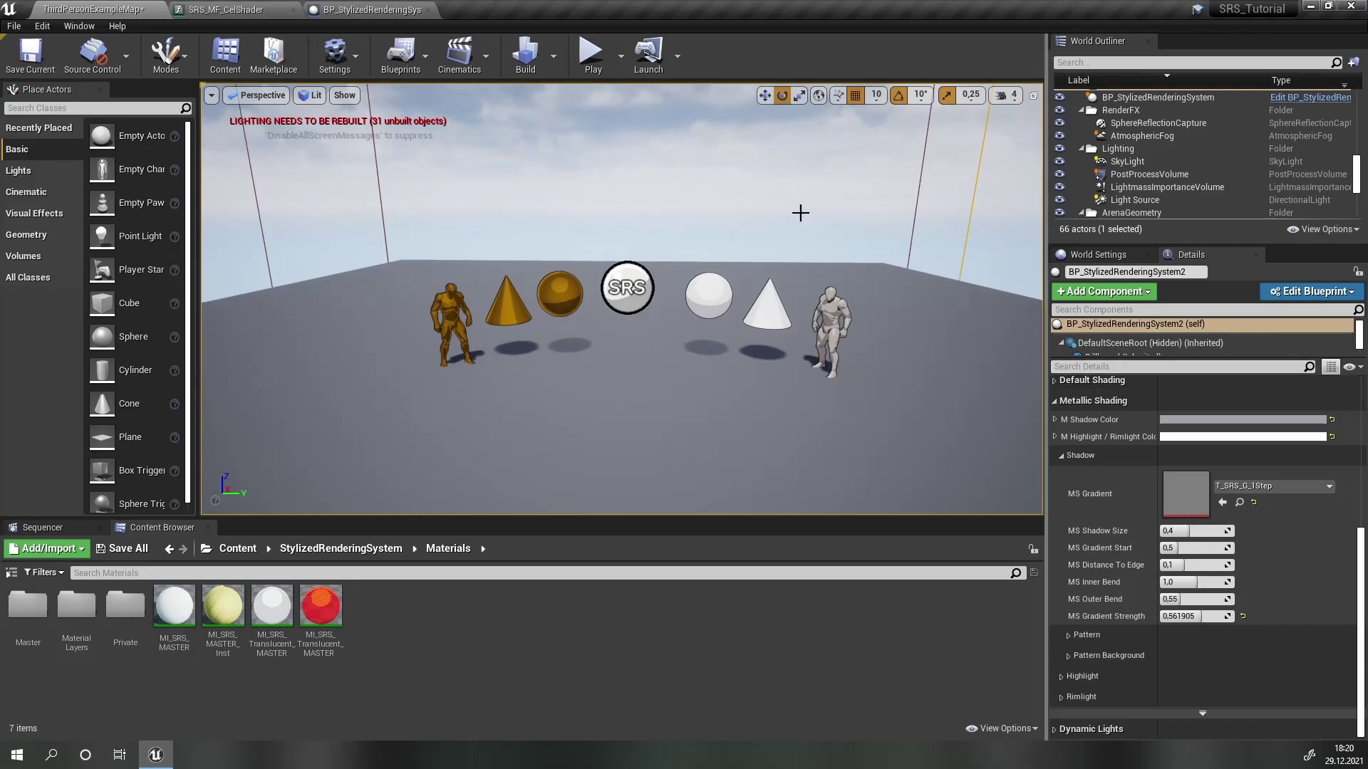
pyautogui.press('w')
pyautogui.moveTo(1025, 154); pyautogui.dragTo(1037, 155, button='right')
pyautogui.press('s')
pyautogui.press('w')
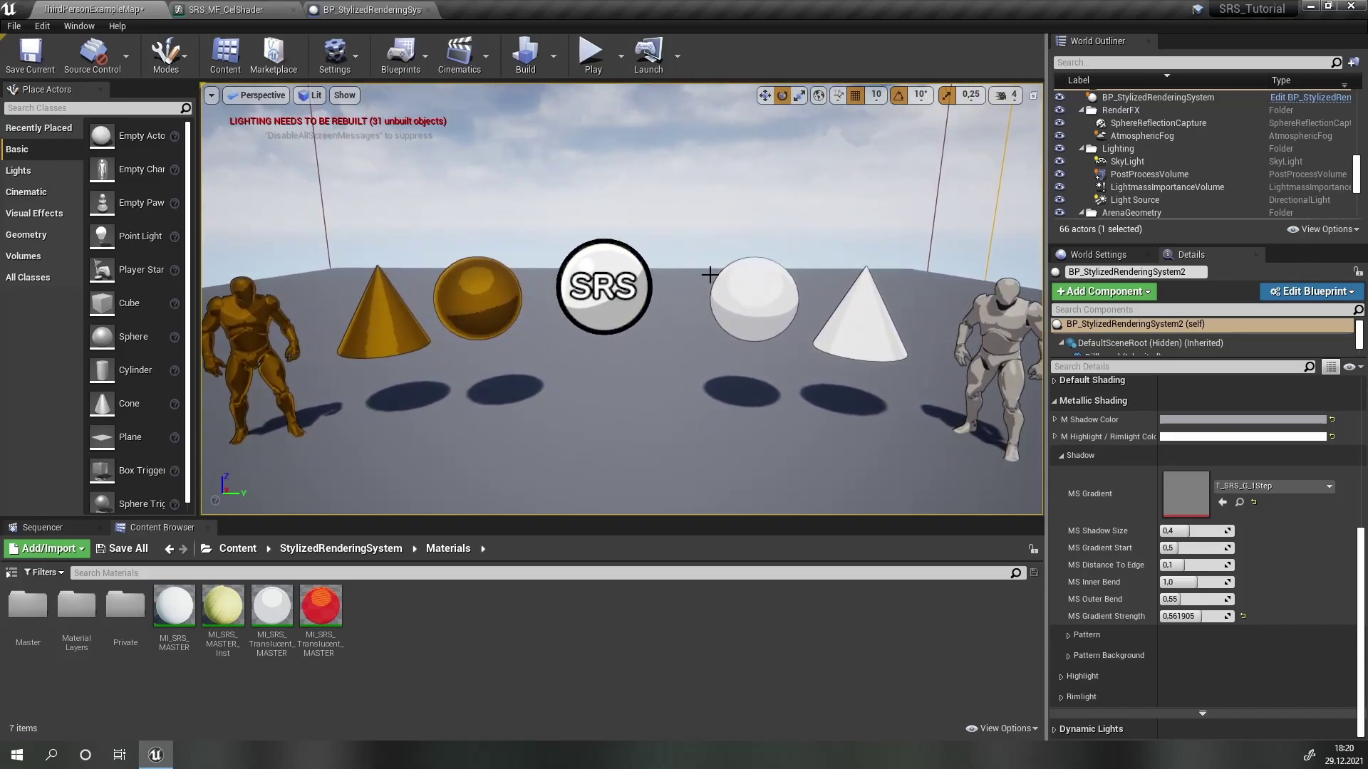
pyautogui.moveTo(690, 293); pyautogui.dragTo(690, 293, button='right')
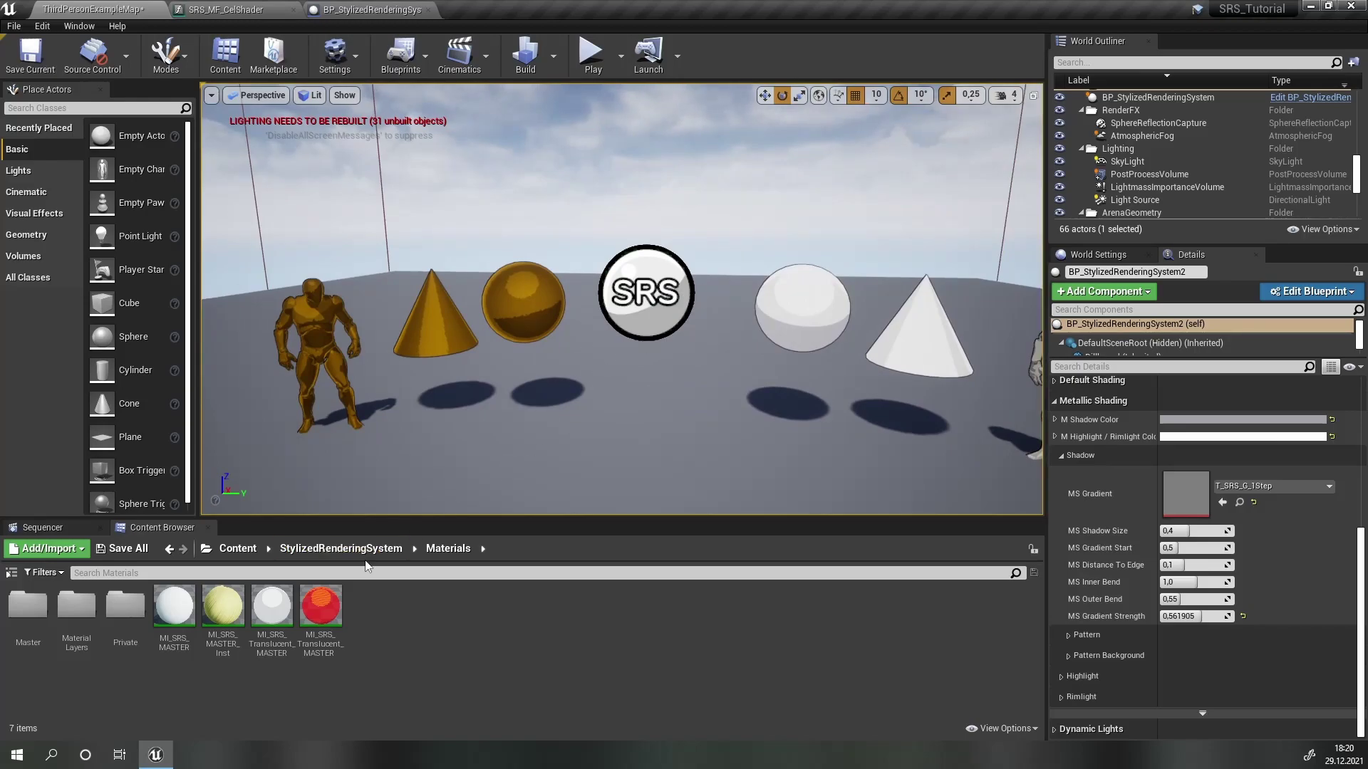
# Step: Open the StylizedRenderingSystem/Demo/Materials folder in the project content
pyautogui.click(306, 553)
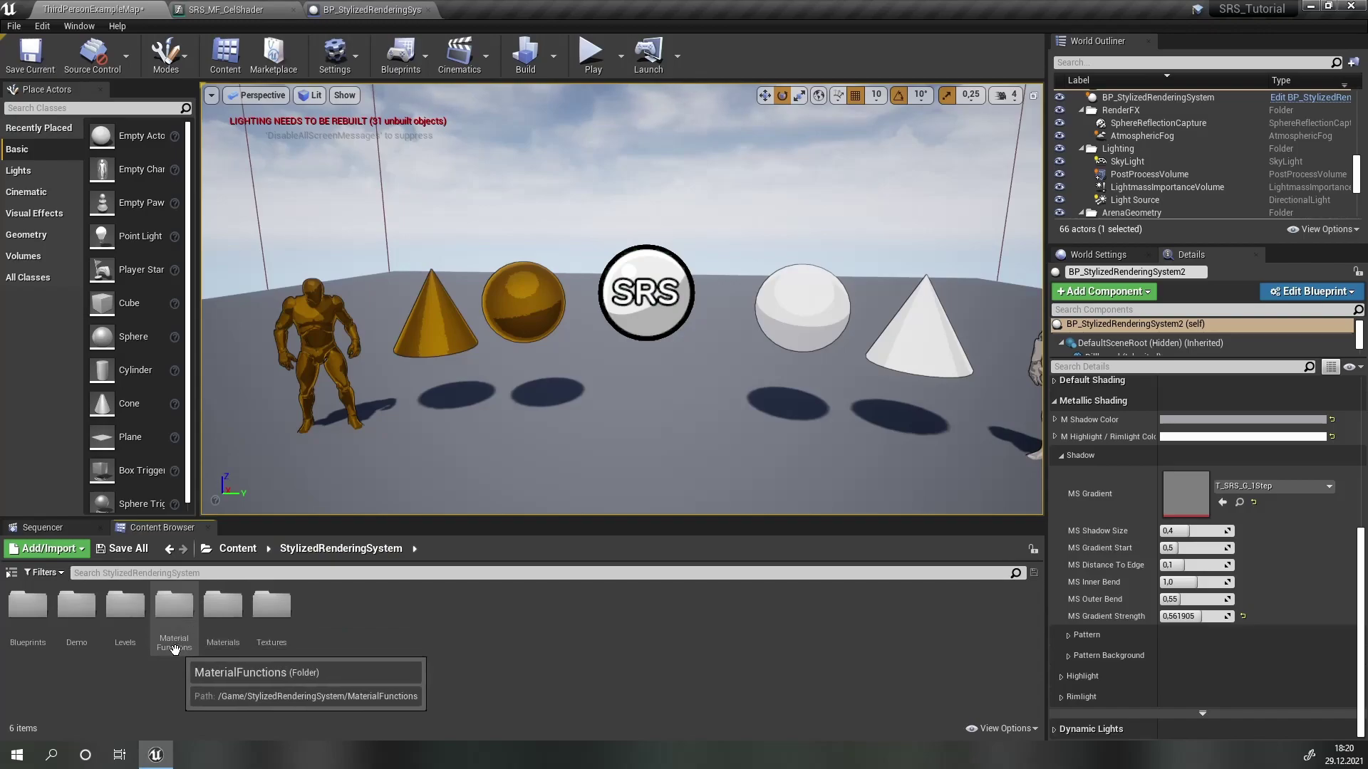
pyautogui.doubleClick(77, 609)
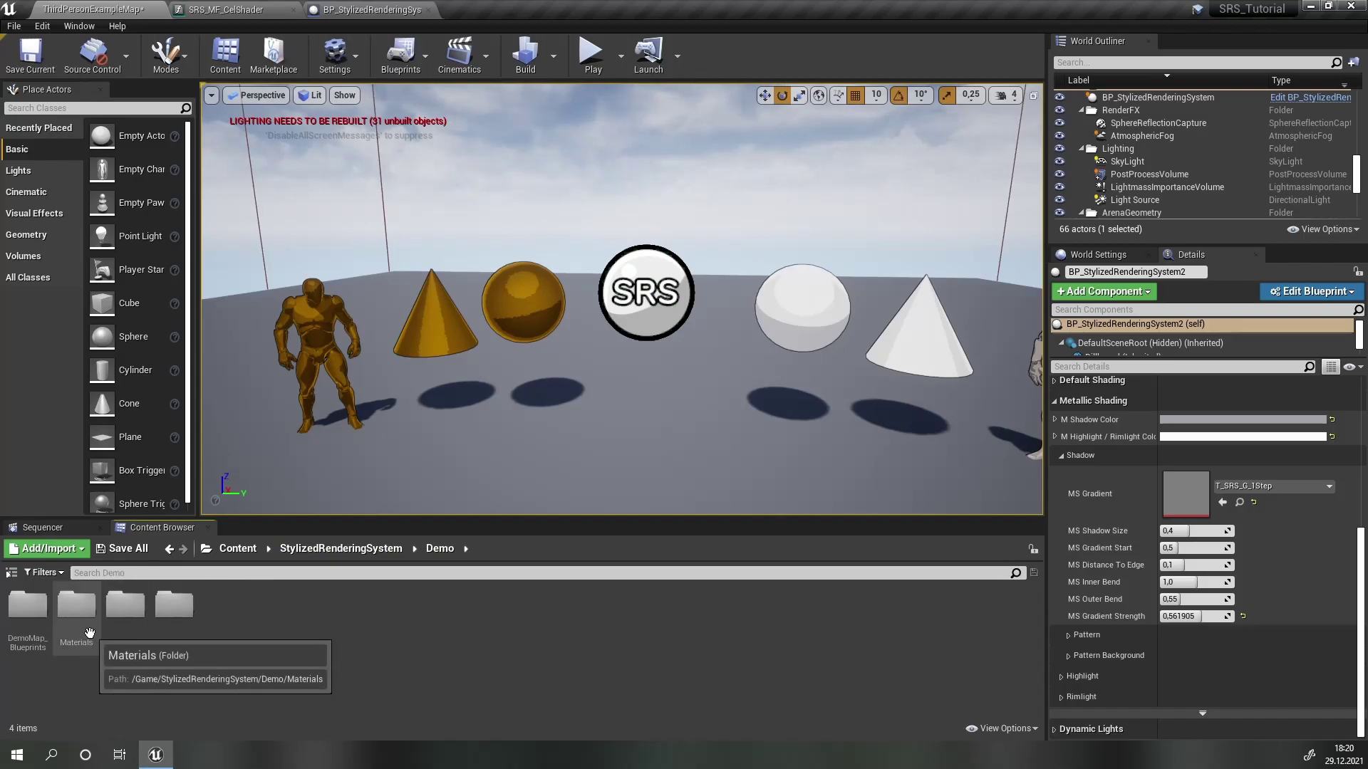
pyautogui.doubleClick(89, 630)
pyautogui.doubleClick(85, 645)
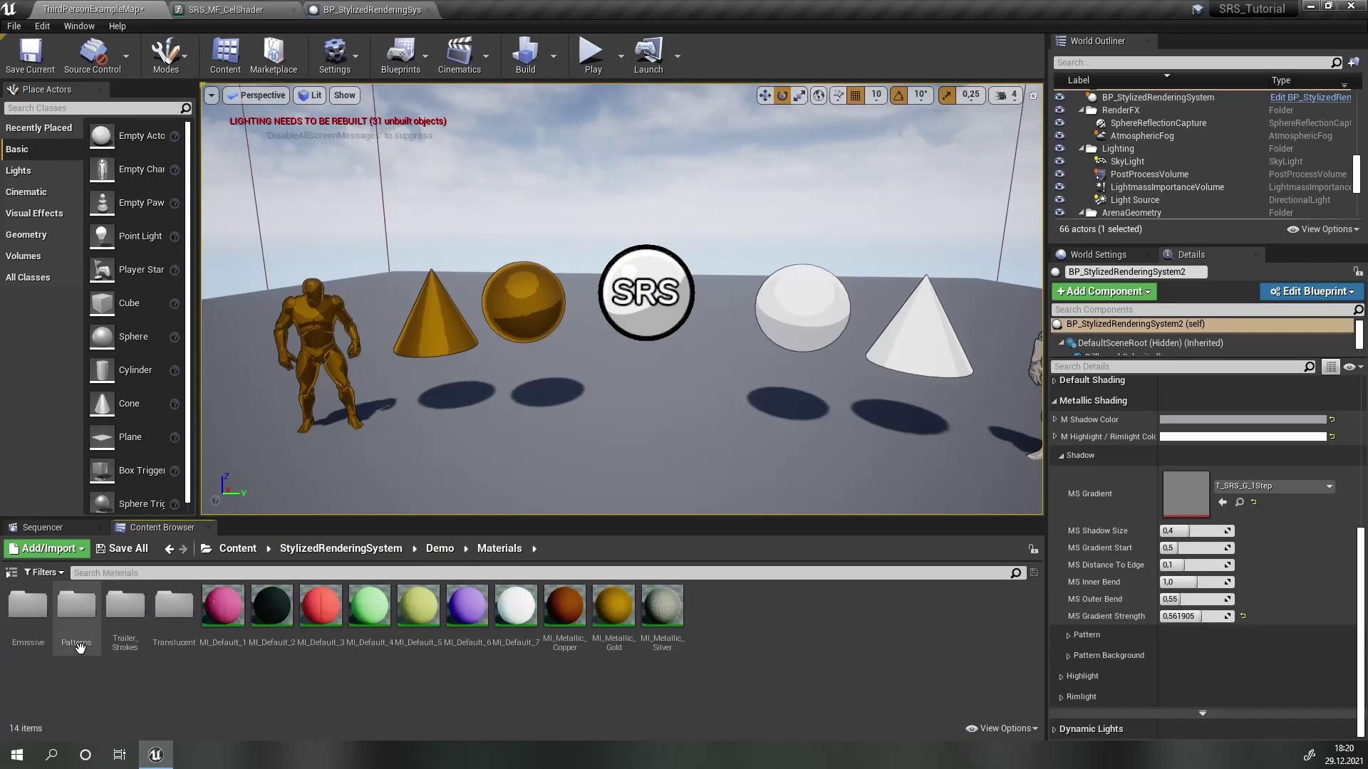
# Step: Apply the MI_Pattern_1 material to the white sphere, cone and mannequin, covering every material slot of the mannequin
pyautogui.moveTo(18, 631); pyautogui.dragTo(801, 324)
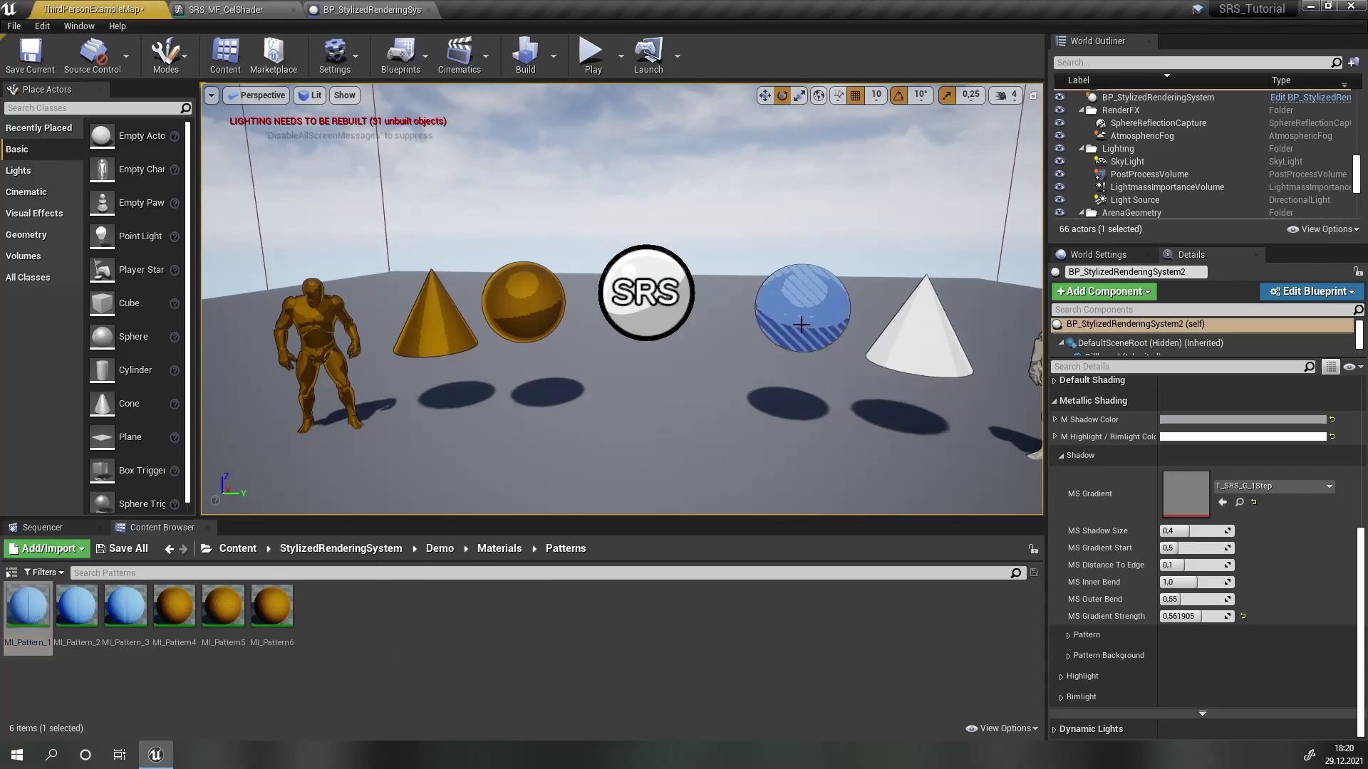
pyautogui.moveTo(14, 610); pyautogui.dragTo(917, 321)
pyautogui.moveTo(917, 321); pyautogui.dragTo(1018, 320, button='right')
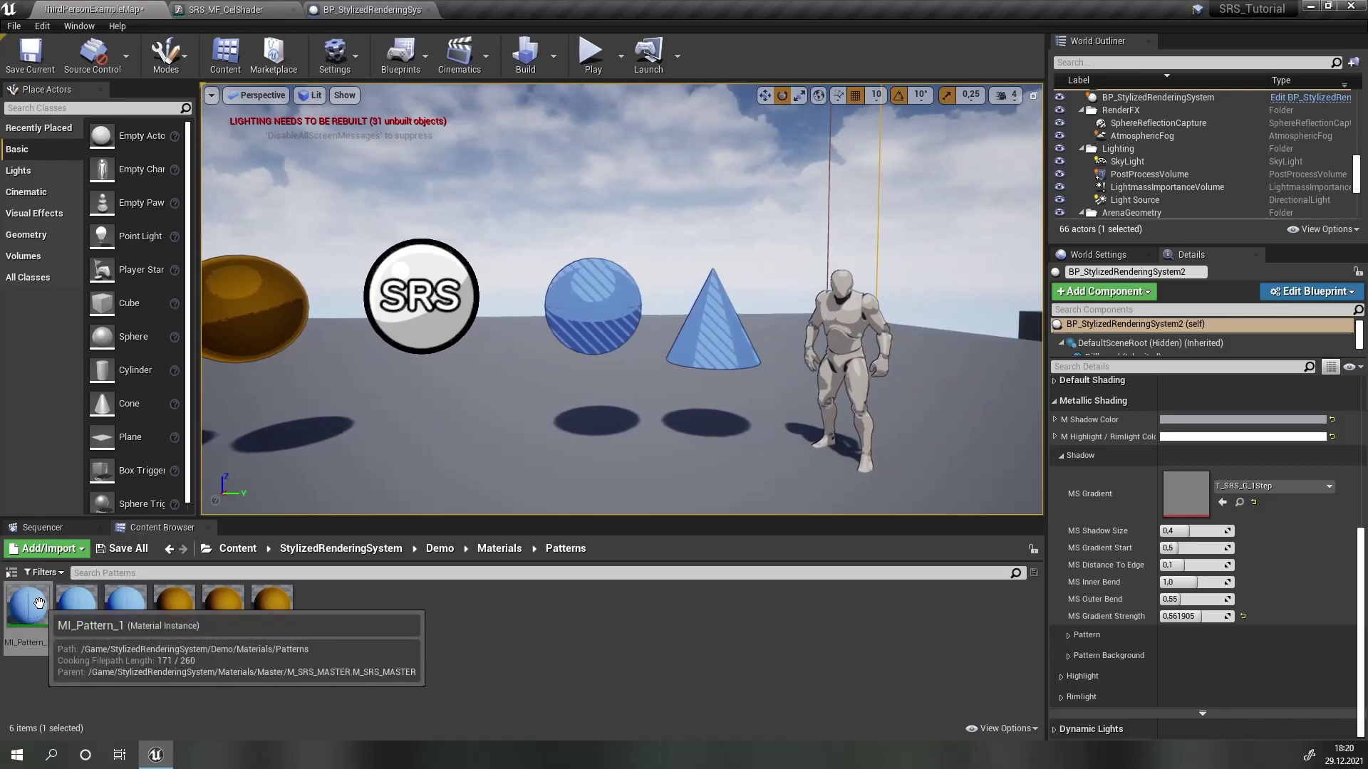
pyautogui.moveTo(40, 604); pyautogui.dragTo(841, 329)
pyautogui.moveTo(807, 331); pyautogui.dragTo(955, 363, button='right')
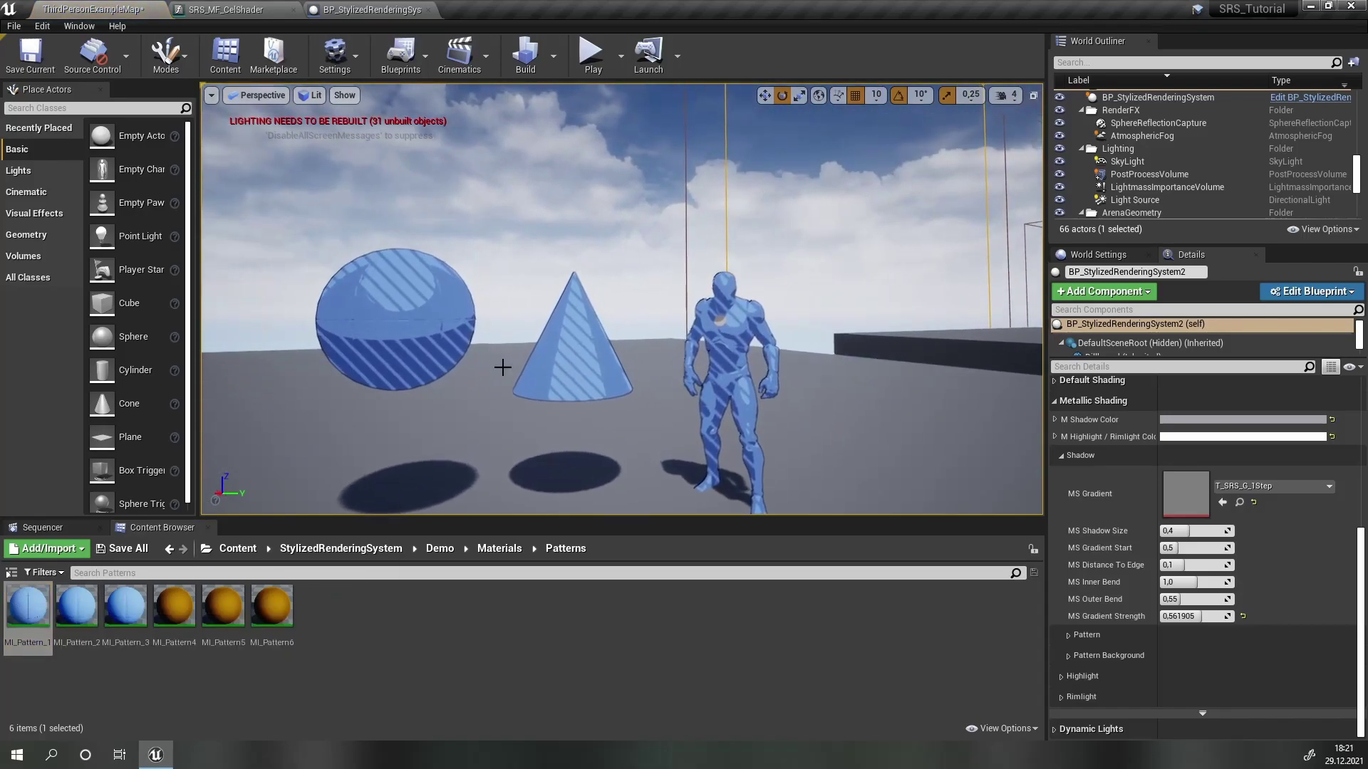
pyautogui.moveTo(29, 605); pyautogui.dragTo(693, 343)
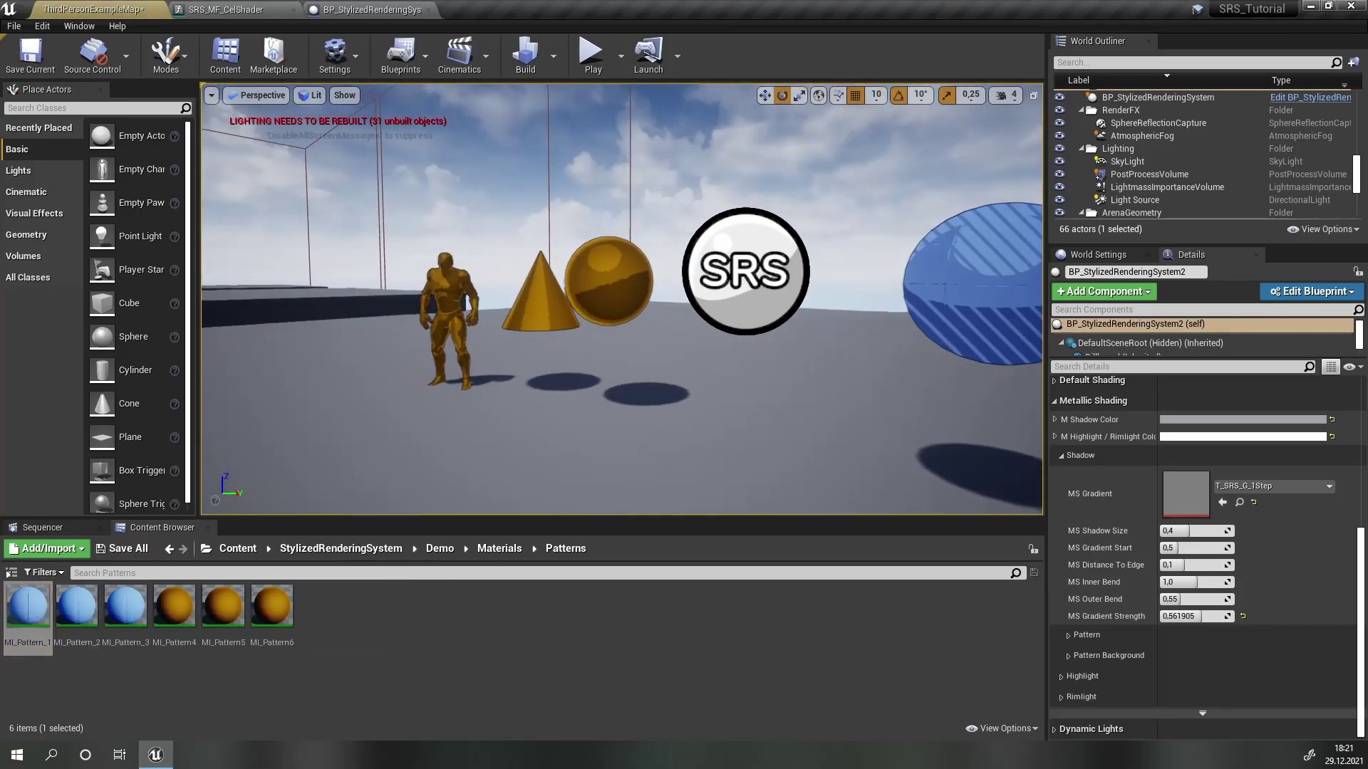
# Step: Apply the MI_Pattern6 material to the gold sphere, cone and mannequin, covering every material slot of the mannequin
pyautogui.press('Up')
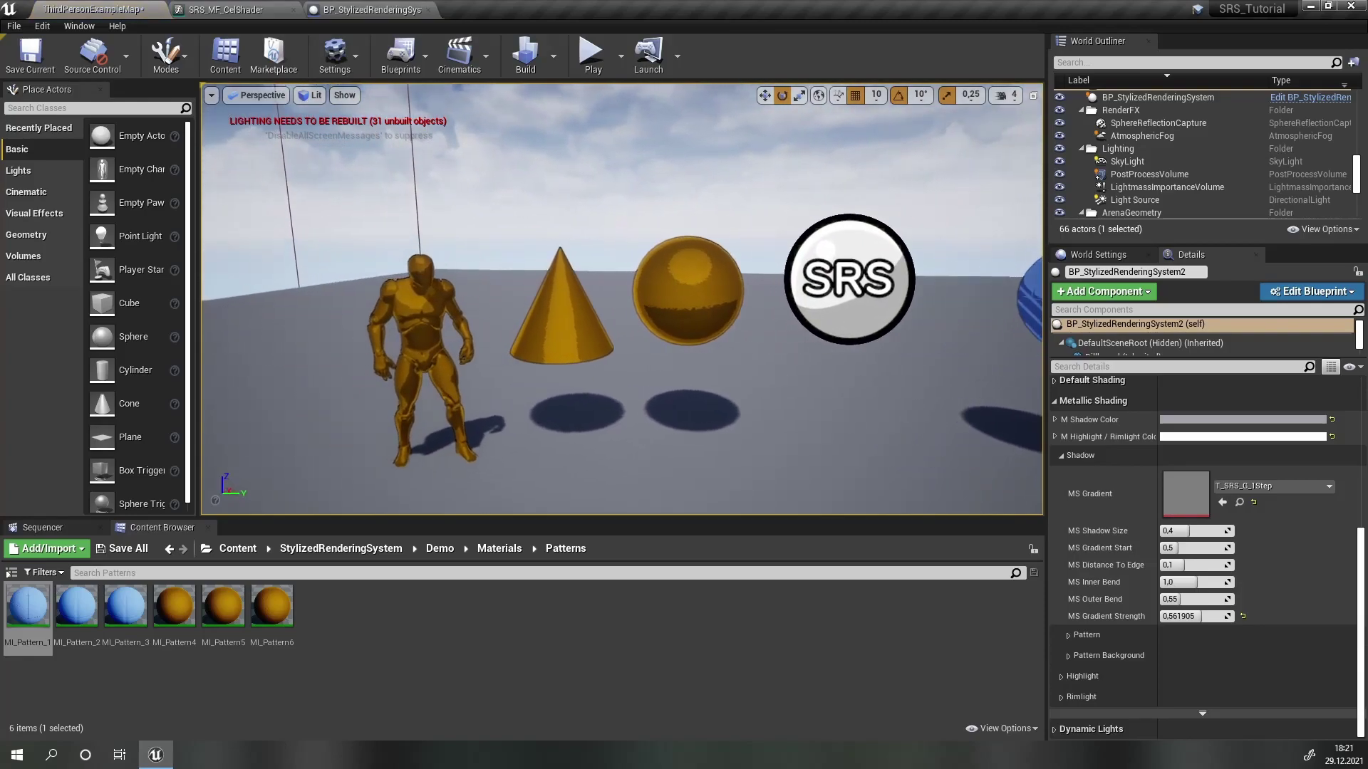
pyautogui.moveTo(272, 606); pyautogui.dragTo(675, 294)
pyautogui.moveTo(274, 615); pyautogui.dragTo(586, 305)
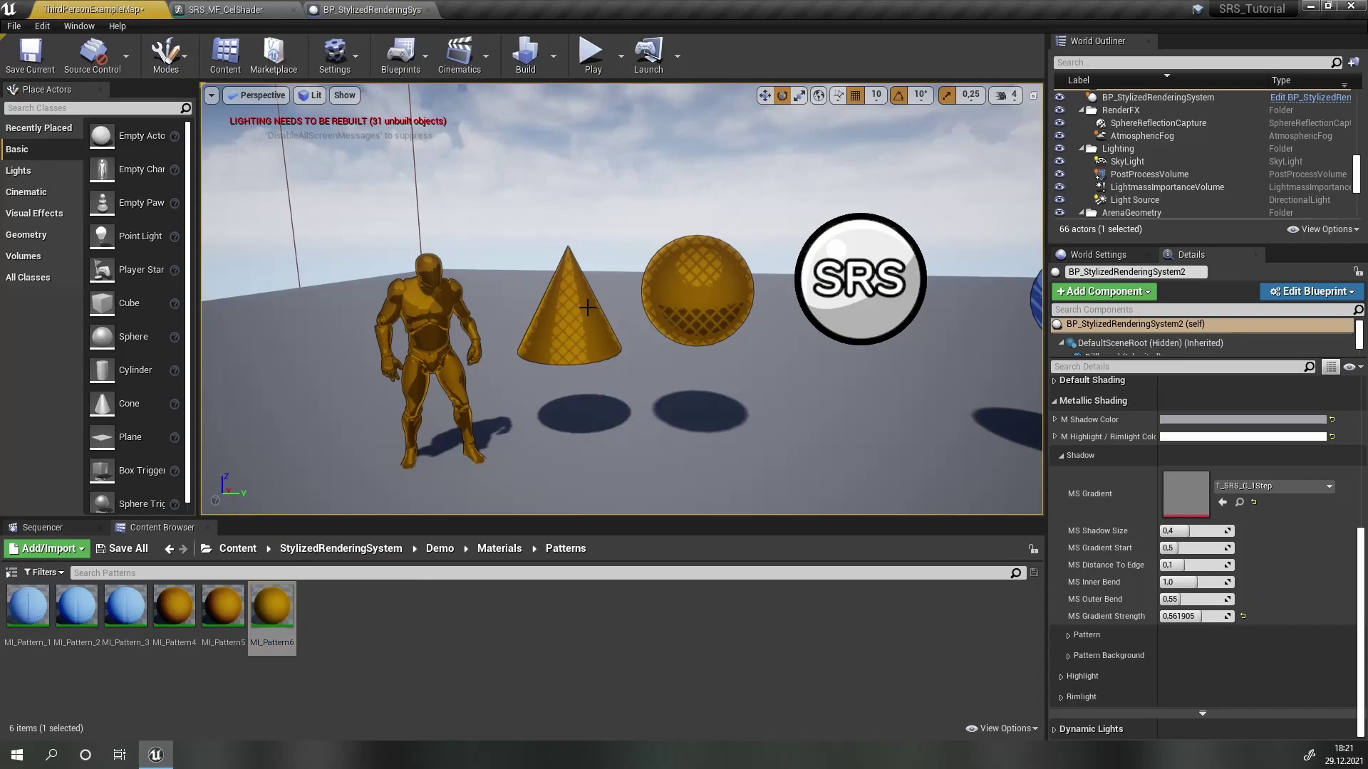
pyautogui.moveTo(279, 614); pyautogui.dragTo(432, 343)
pyautogui.moveTo(427, 342); pyautogui.dragTo(342, 342, button='right')
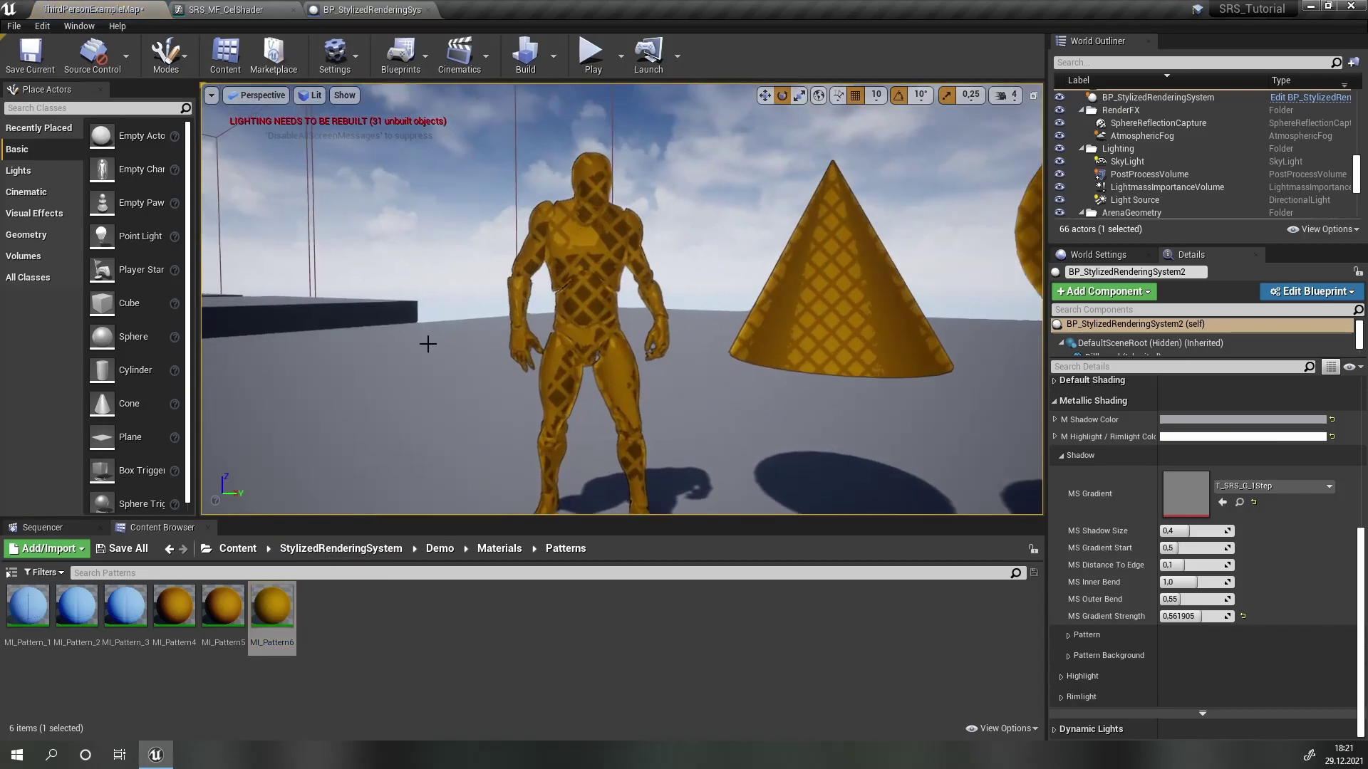
pyautogui.moveTo(277, 614); pyautogui.dragTo(579, 222)
pyautogui.moveTo(451, 281); pyautogui.dragTo(556, 280, button='right')
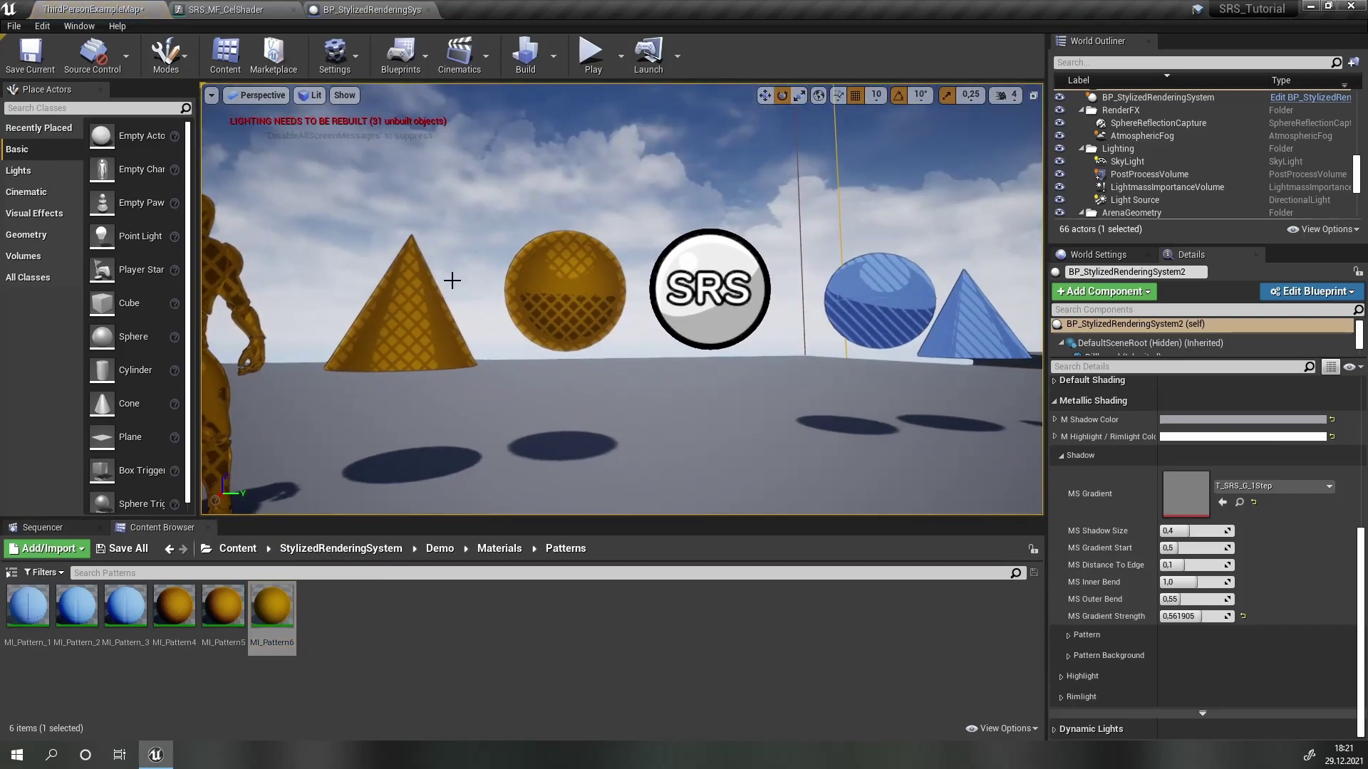
pyautogui.moveTo(464, 311)
pyautogui.mouseDown(button='right')
pyautogui.moveTo(421, 335)
pyautogui.moveTo(542, 328)
pyautogui.mouseUp(button='right')
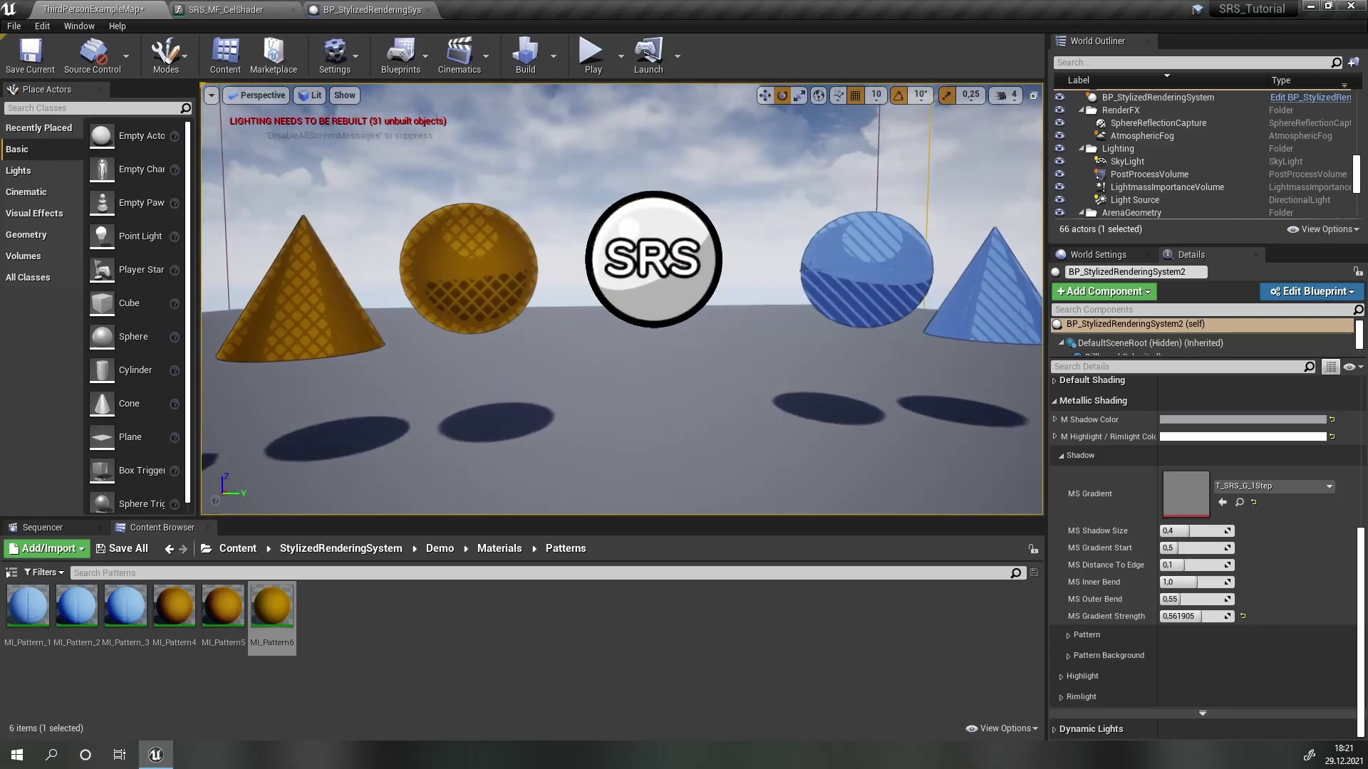
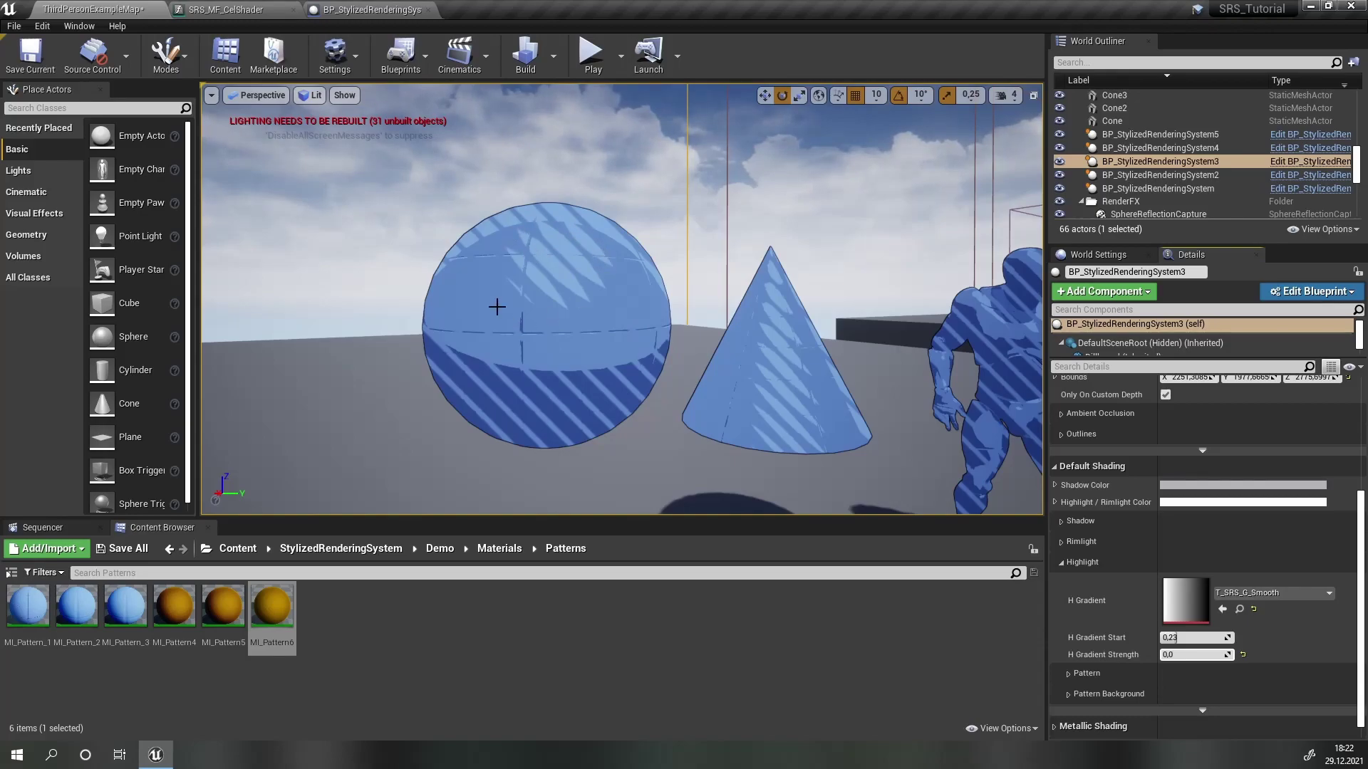
# Step: Set the default highlight pattern's maximum thickness (H Pattern Max Thickness) to about 0,41 in BP_StylizedRenderingSystem3
pyautogui.scroll(3, 525, 292)
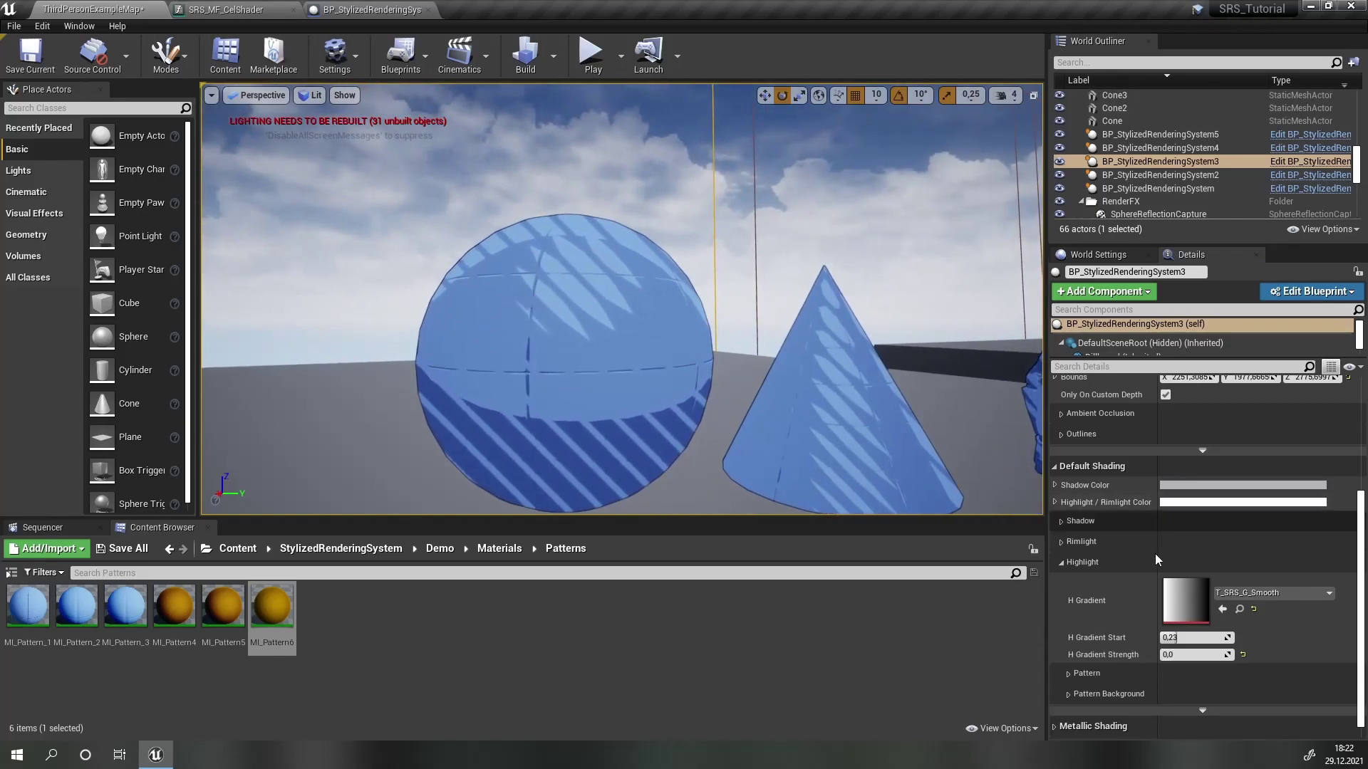
pyautogui.click(1074, 675)
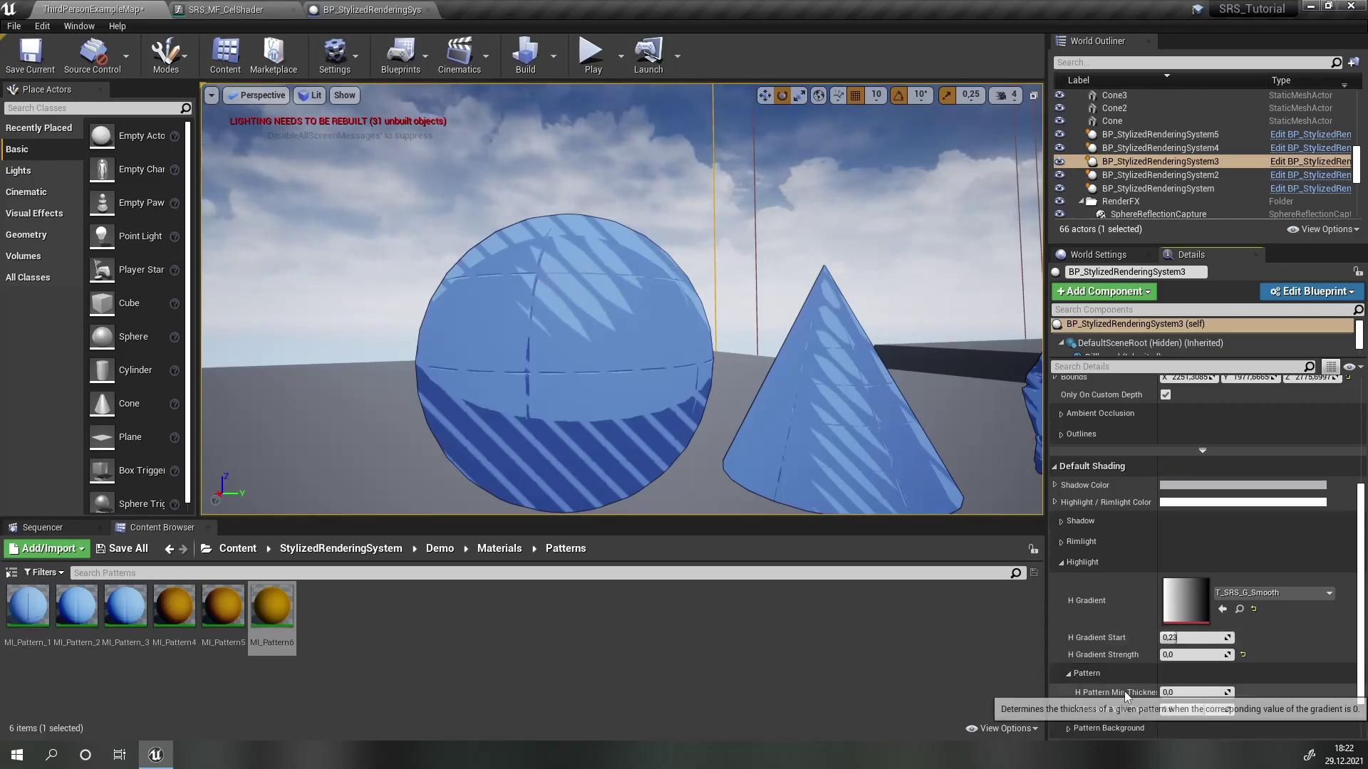
pyautogui.scroll(-1, 1127, 712)
pyautogui.scroll(-1, 1127, 712)
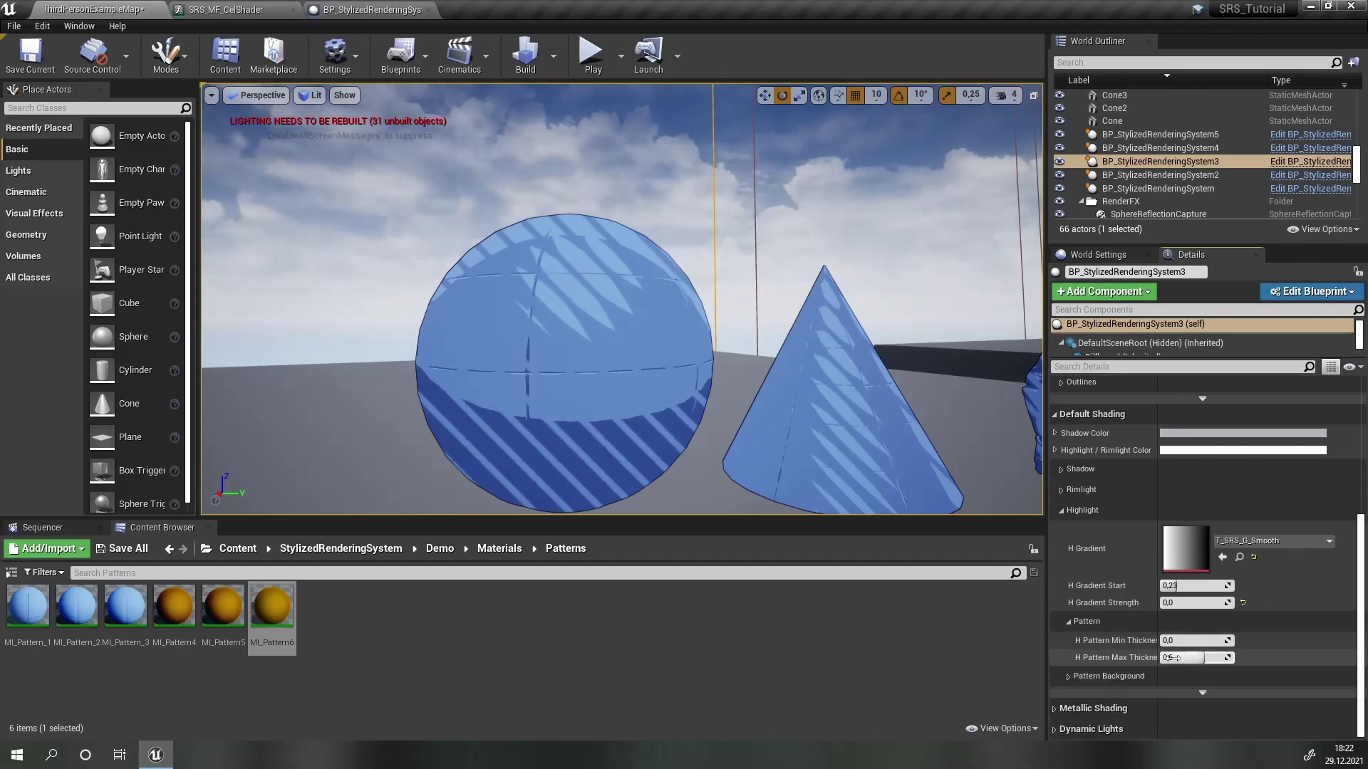
pyautogui.moveTo(1199, 657); pyautogui.dragTo(1190, 658)
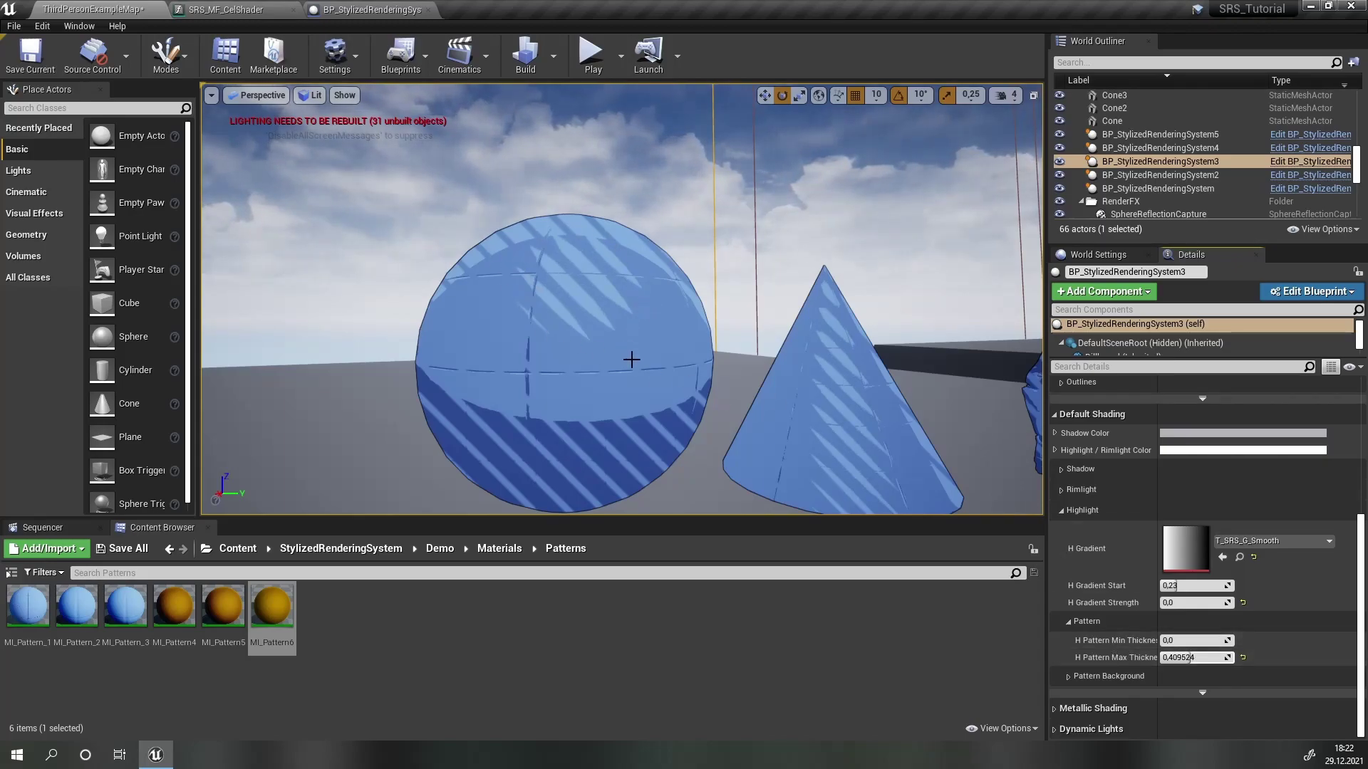
# Step: Give the highlight pattern background HB Strength about 0,18 and enable its overwrites with an HB Max Size Overwrite of about 0,57
pyautogui.click(1079, 675)
pyautogui.scroll(-2, 1087, 673)
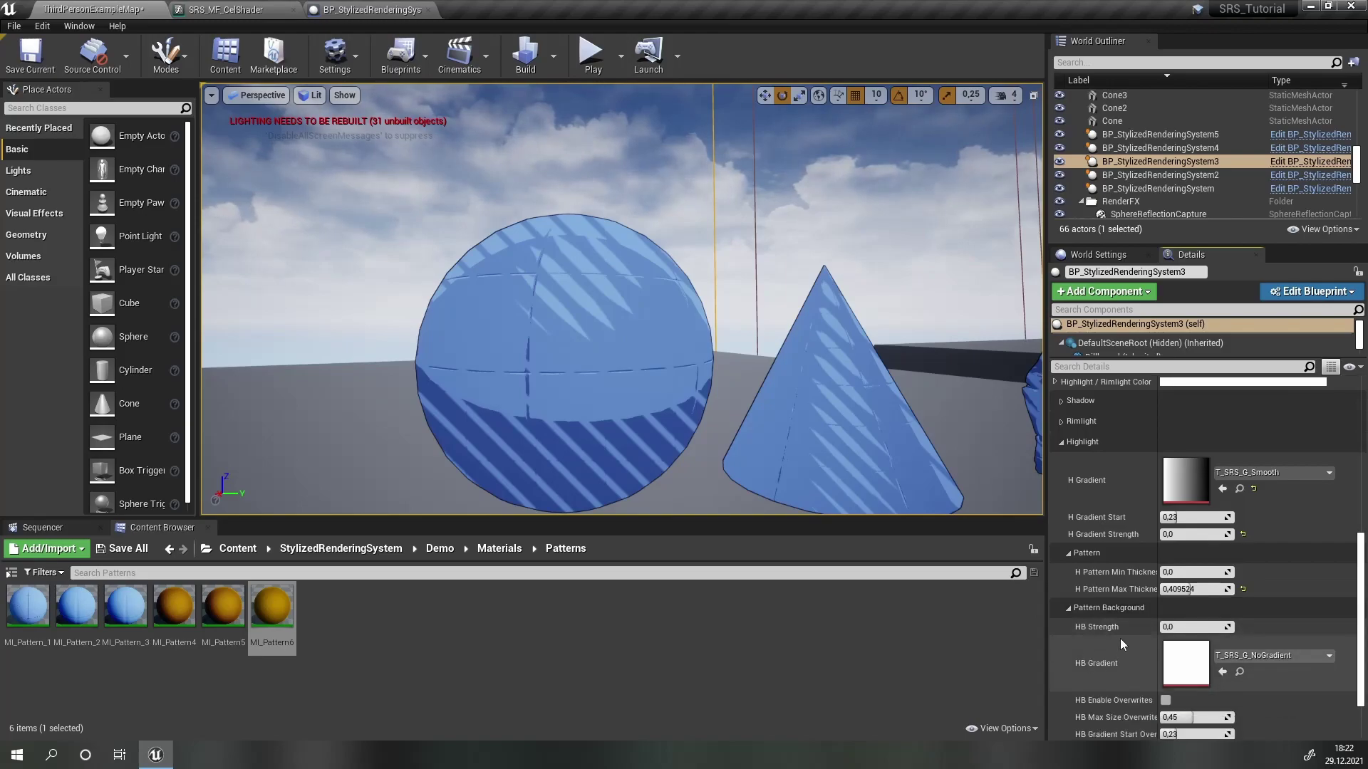
pyautogui.scroll(-2, 1093, 623)
pyautogui.moveTo(1182, 581); pyautogui.dragTo(1194, 581)
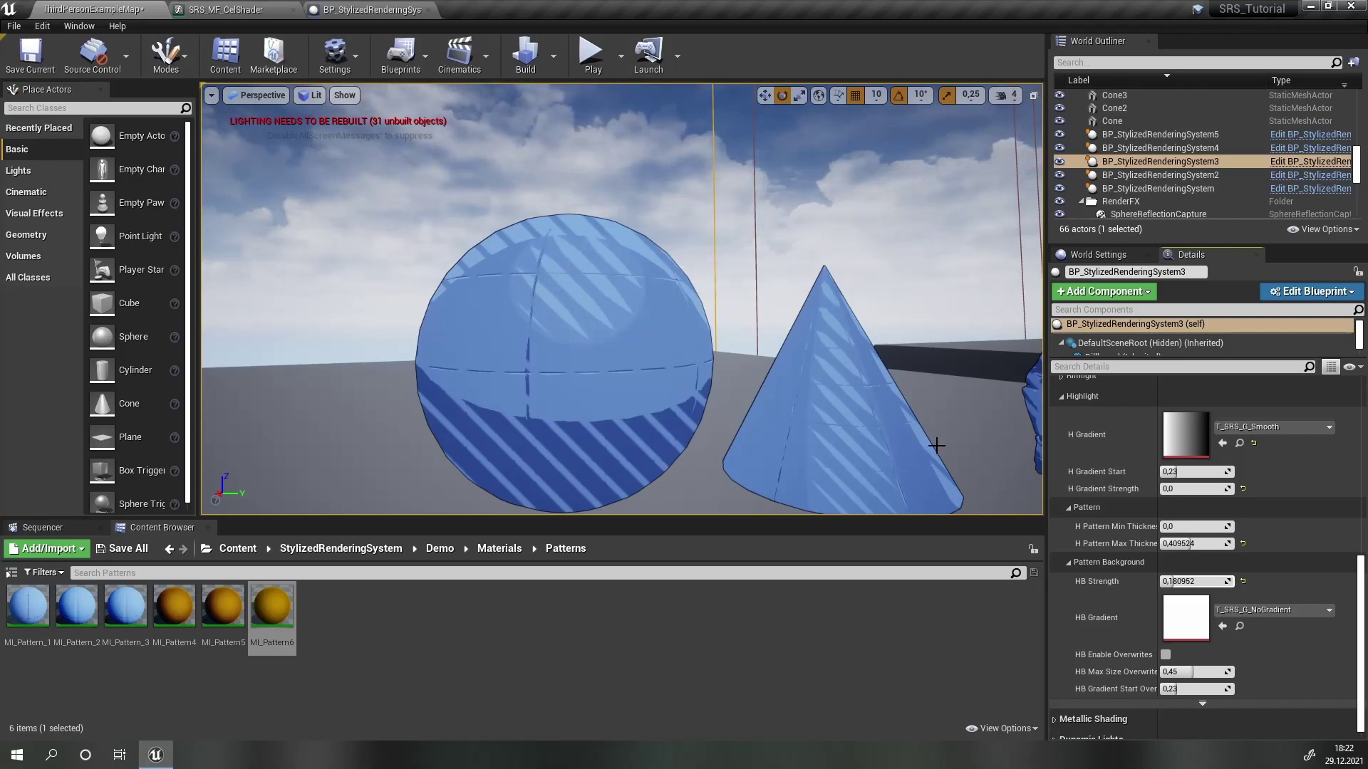
pyautogui.click(1165, 655)
pyautogui.moveTo(1182, 673); pyautogui.dragTo(1195, 671)
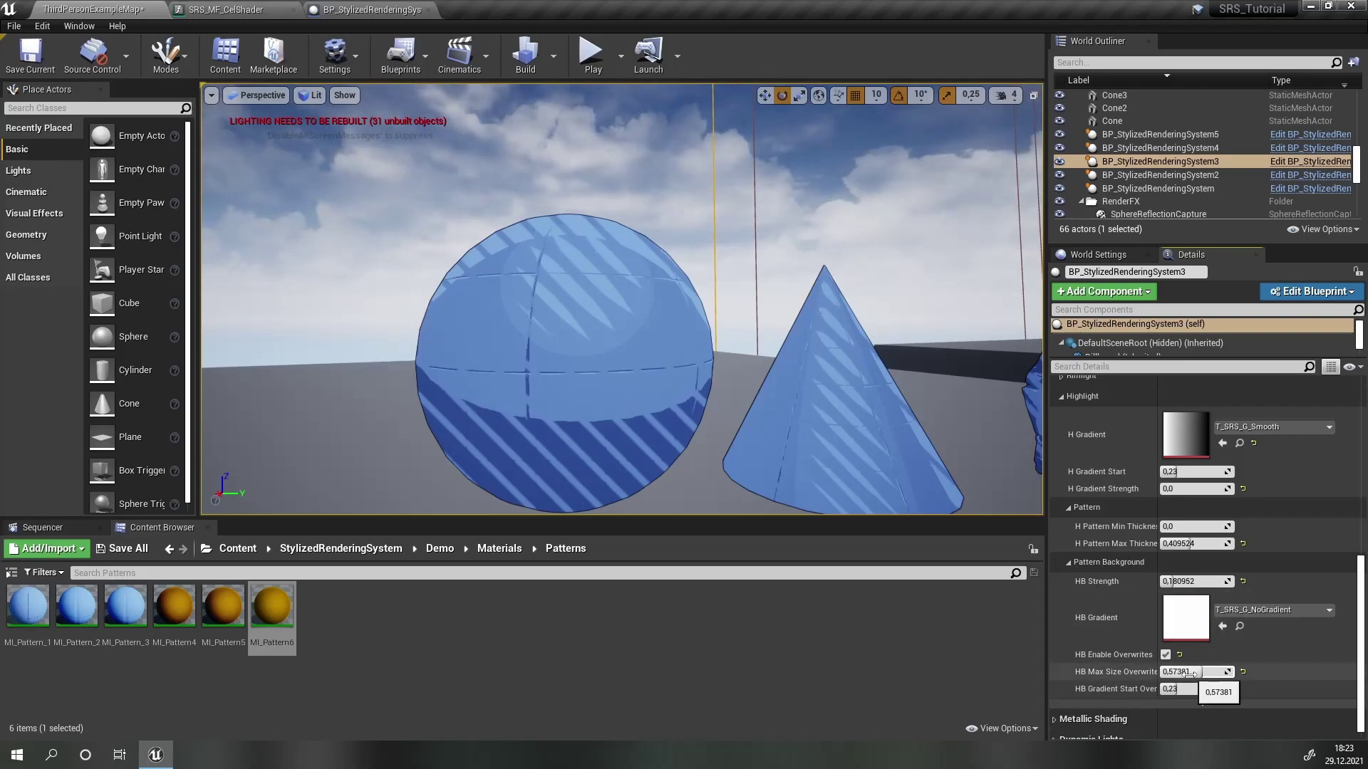
# Step: Assign T_SRS_G_Smooth as the default rimlight gradient (R Gradient) and set R Gradient Strength to 0,0
pyautogui.scroll(10, 1123, 661)
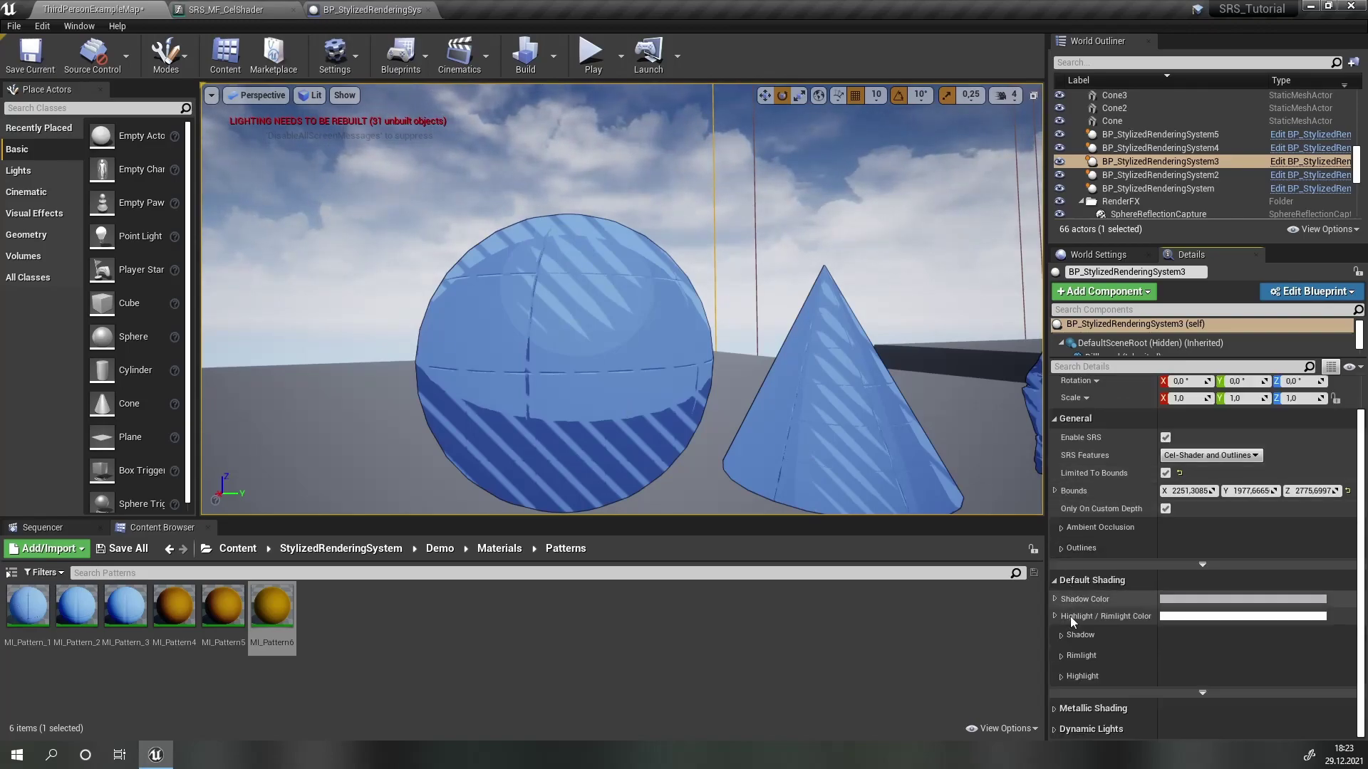
pyautogui.click(1067, 660)
pyautogui.scroll(-2, 1067, 658)
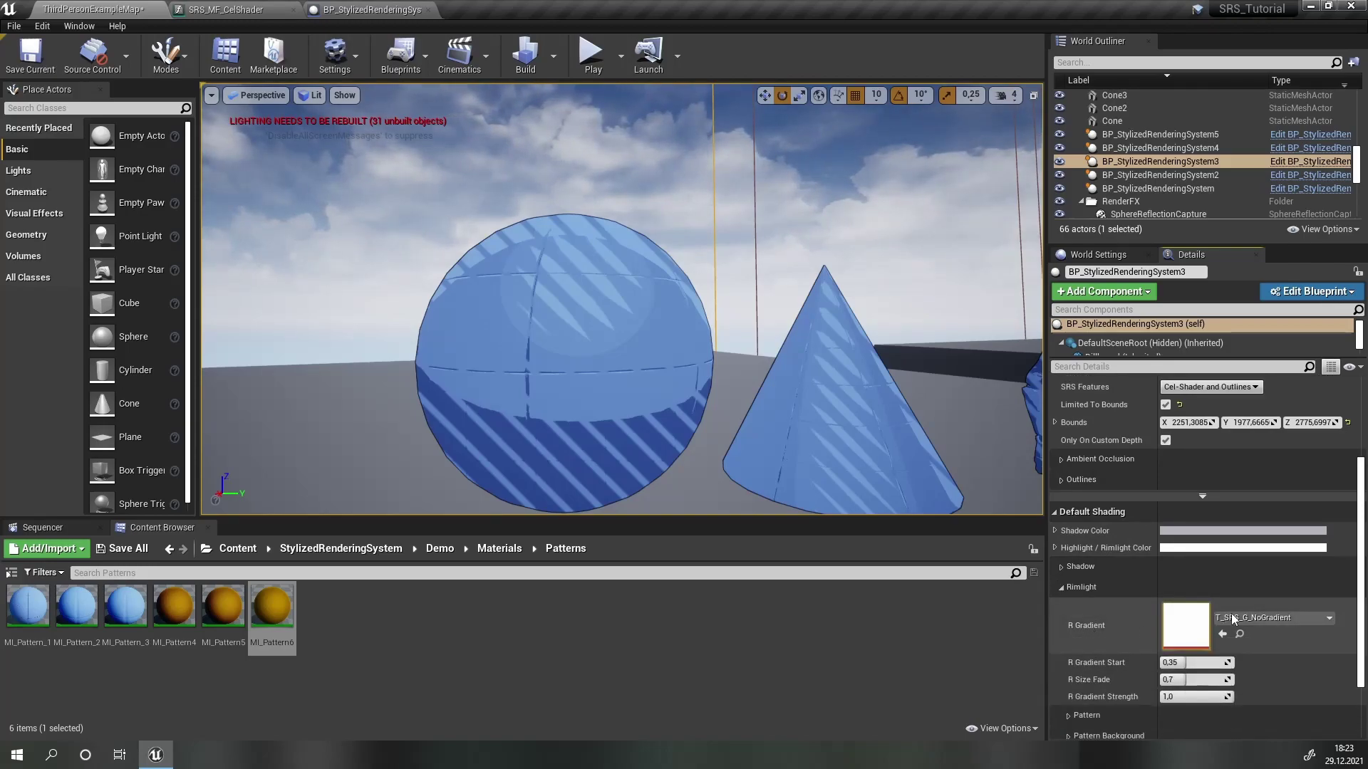
pyautogui.click(1260, 617)
pyautogui.click(1224, 532)
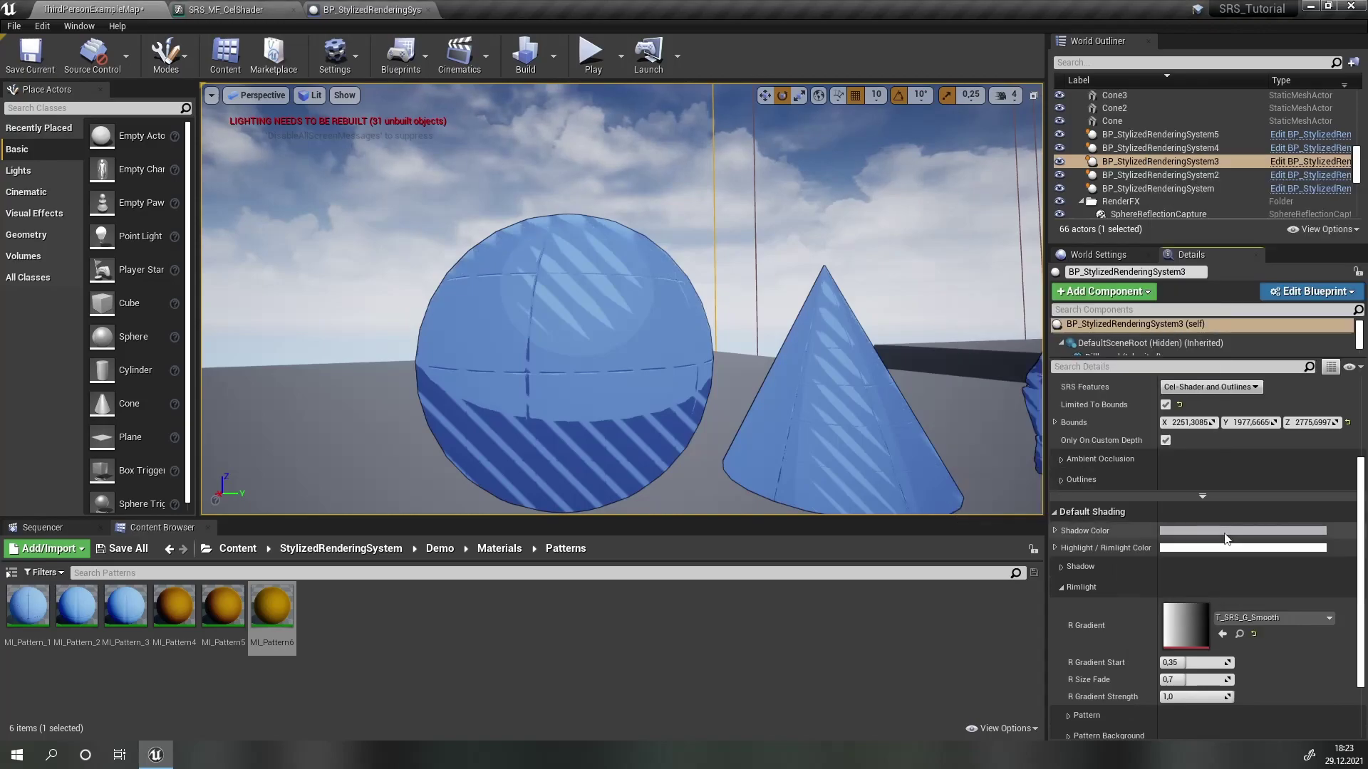
pyautogui.scroll(-1, 1166, 665)
pyautogui.moveTo(1210, 652); pyautogui.dragTo(1139, 652)
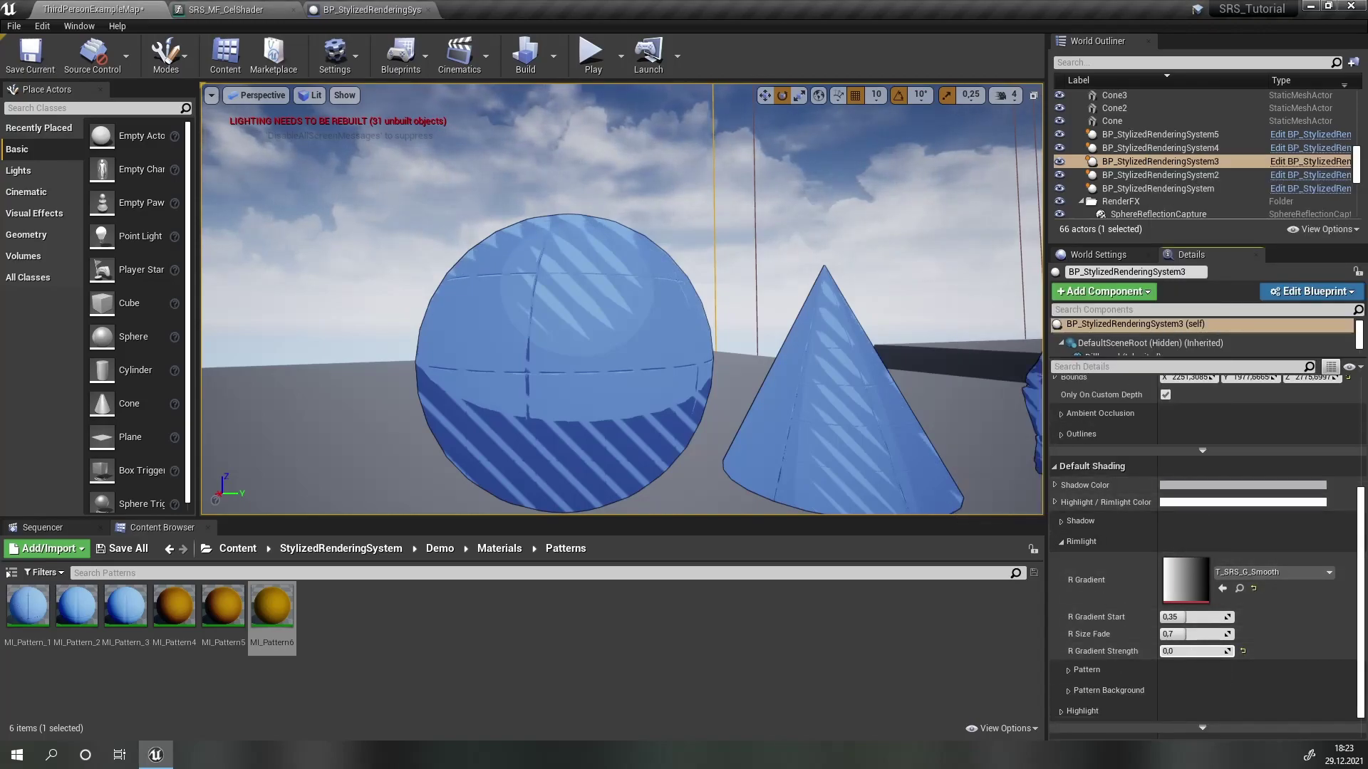
# Step: Set the highlight pattern background strength (HB Strength) to 0,2
pyautogui.click(1069, 690)
pyautogui.scroll(-2, 1085, 687)
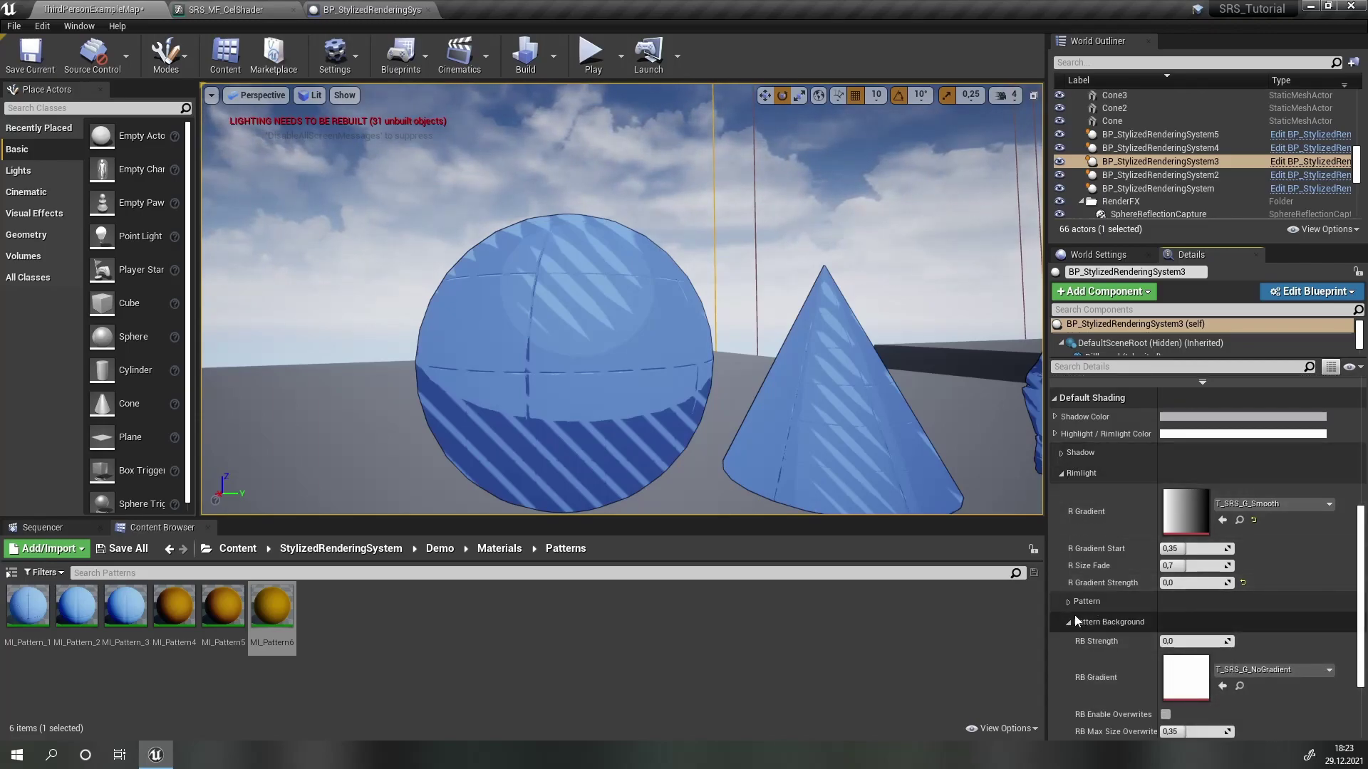
pyautogui.scroll(-1, 1071, 494)
pyautogui.scroll(-3, 1071, 499)
pyautogui.click(1074, 681)
pyautogui.scroll(-7, 1074, 681)
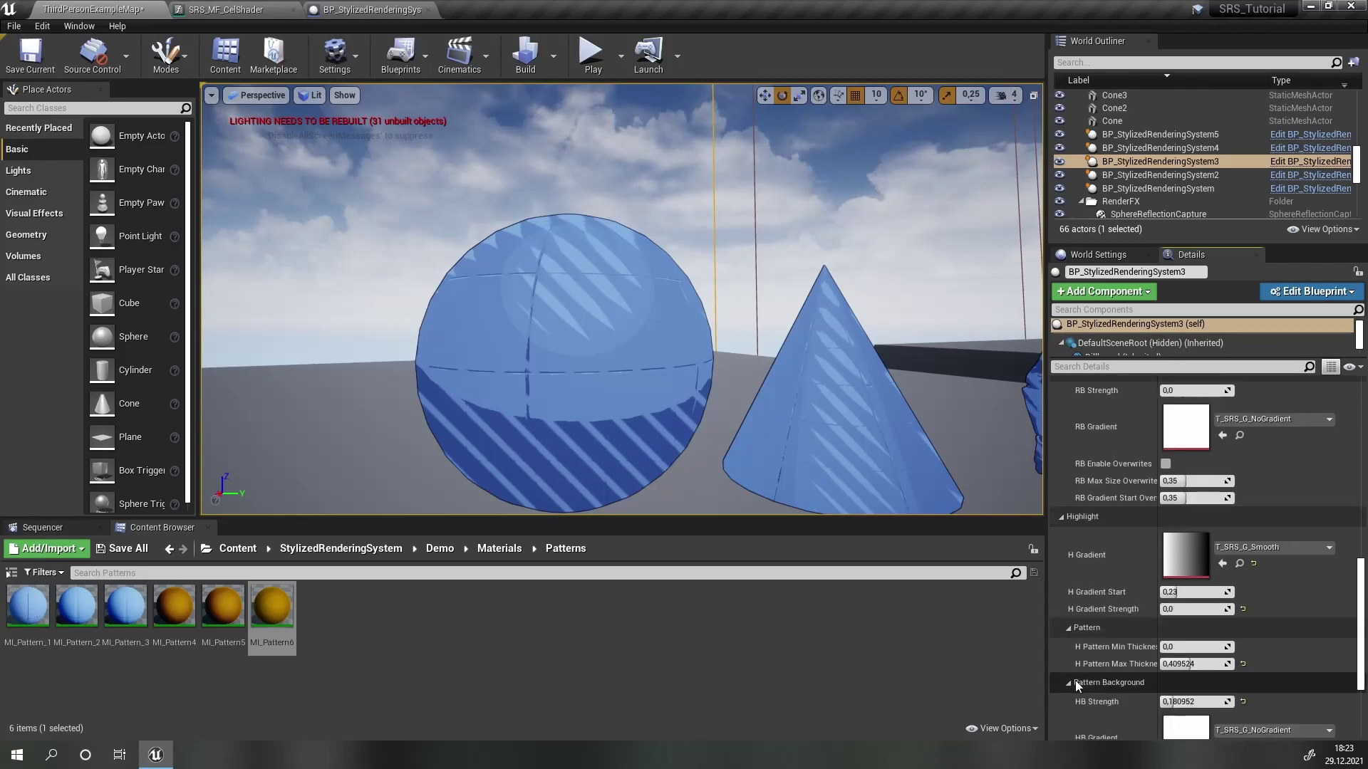
pyautogui.scroll(-1, 1073, 684)
pyautogui.click(1205, 681)
pyautogui.write('0,2')
pyautogui.press('Return')
# Step: Set the rimlight pattern background strength (RB Strength) to 0,2
pyautogui.scroll(3, 1144, 661)
pyautogui.scroll(3, 1147, 661)
pyautogui.scroll(3, 1133, 641)
pyautogui.click(1193, 591)
pyautogui.press('Return')
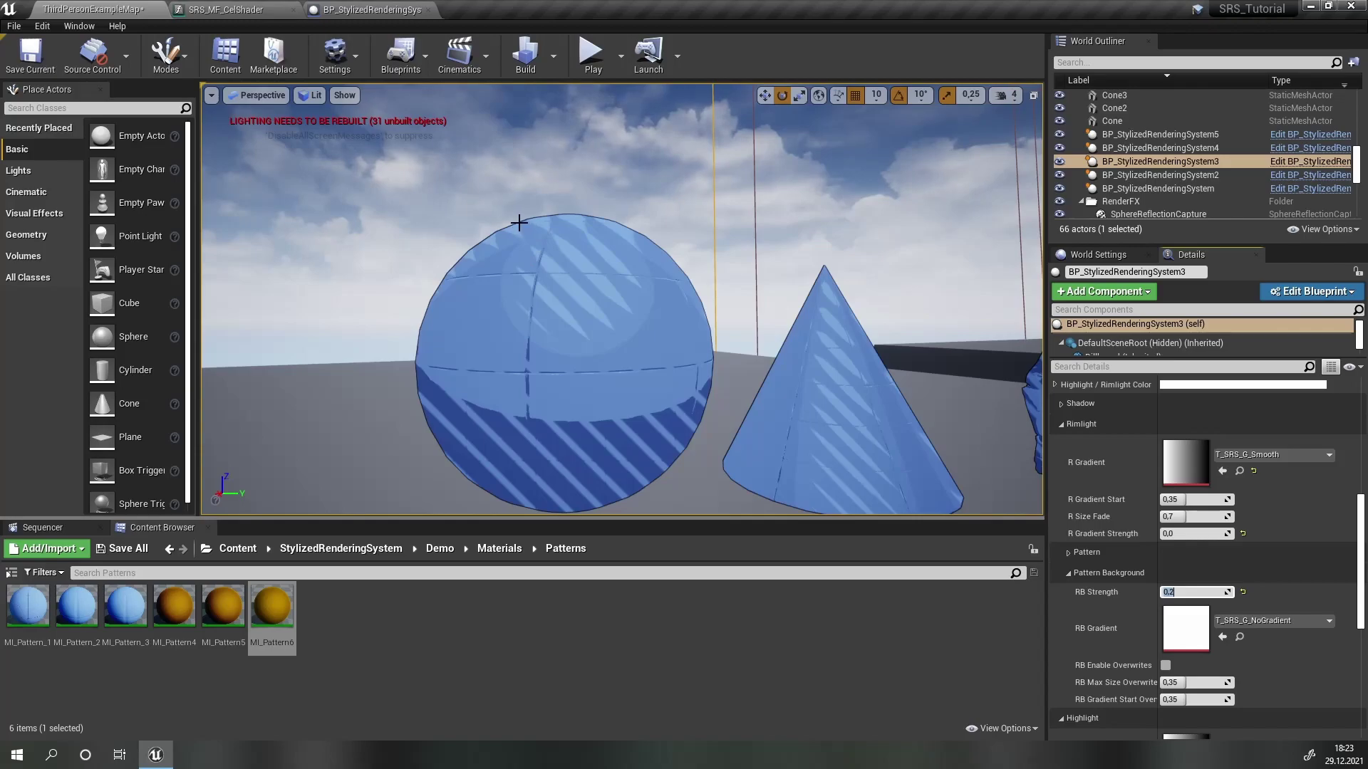
# Step: Set the rimlight pattern's maximum thickness (R Pattern Max Thickness) to about 0,31 and check the sphere from another angle
pyautogui.click(1101, 552)
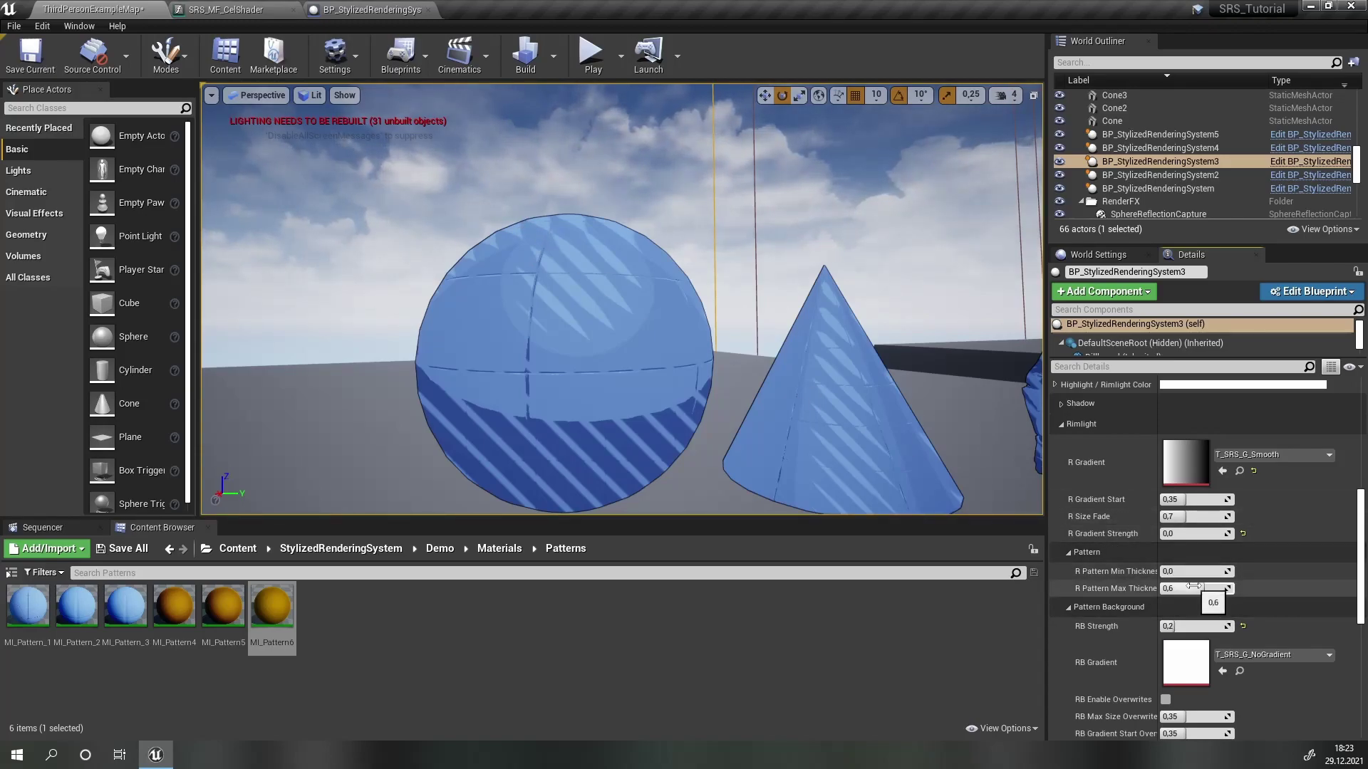
pyautogui.moveTo(1164, 588); pyautogui.dragTo(1157, 589)
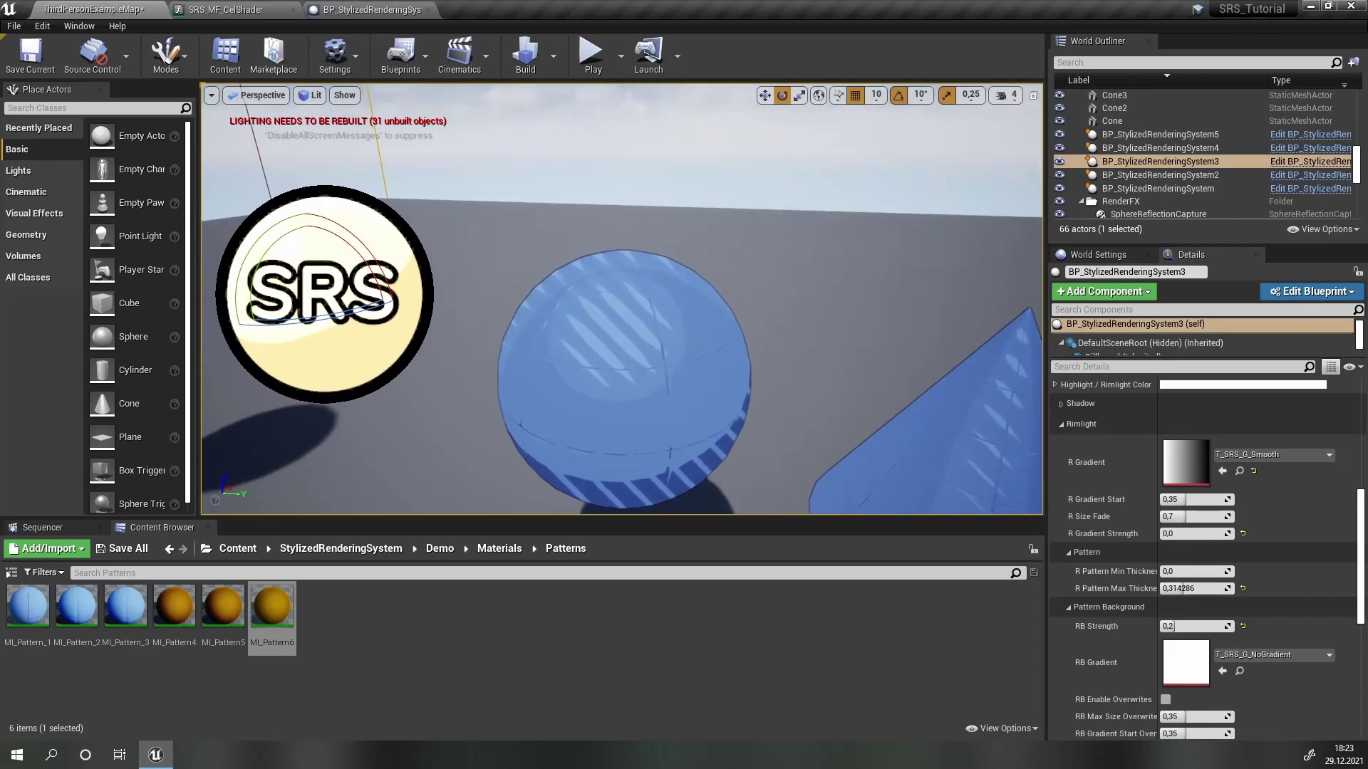
pyautogui.moveTo(605, 397)
pyautogui.mouseDown(button='right')
pyautogui.moveTo(645, 403)
pyautogui.moveTo(652, 374)
pyautogui.moveTo(604, 398)
pyautogui.mouseUp(button='right')
# Step: Assign T_SRS_G_Smooth as the default shadow gradient (S Gradient) and set S Gradient Strength to 0,0
pyautogui.click(1069, 423)
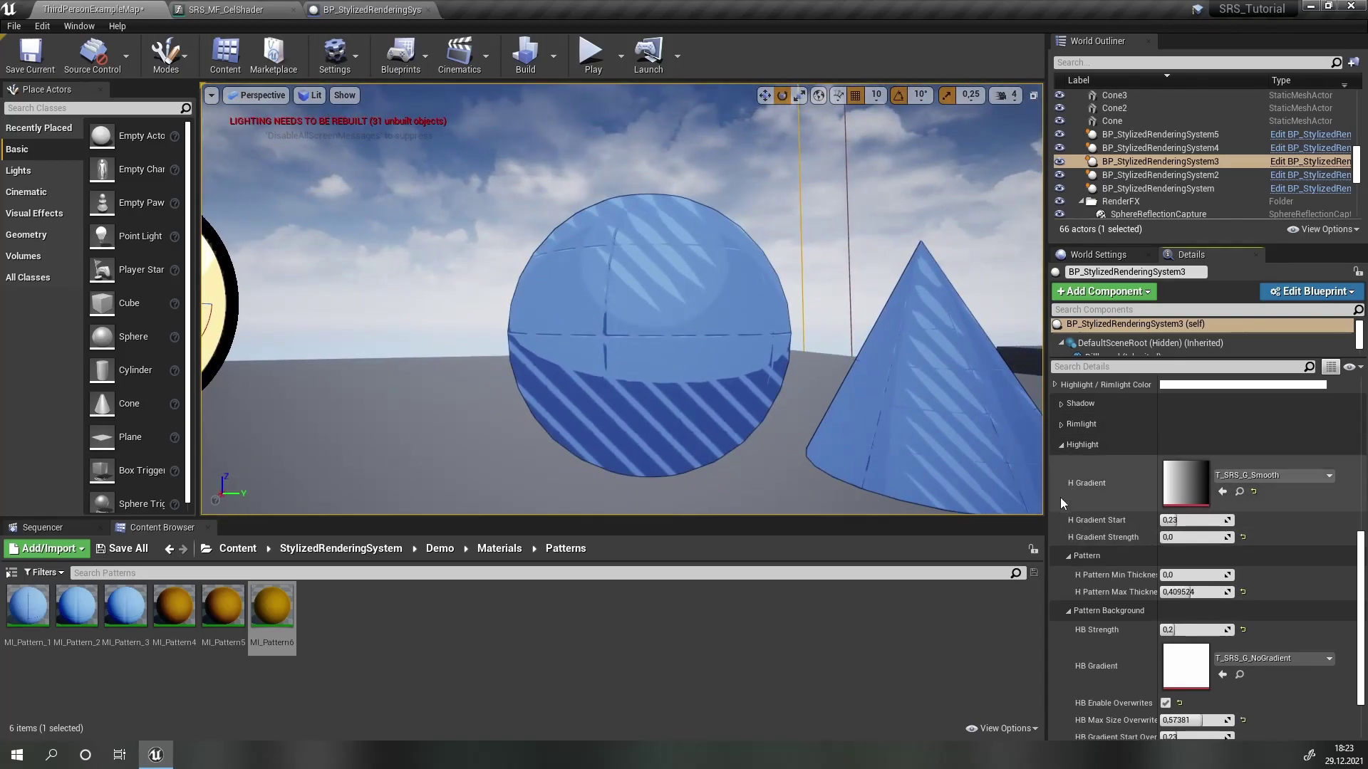
pyautogui.click(1062, 446)
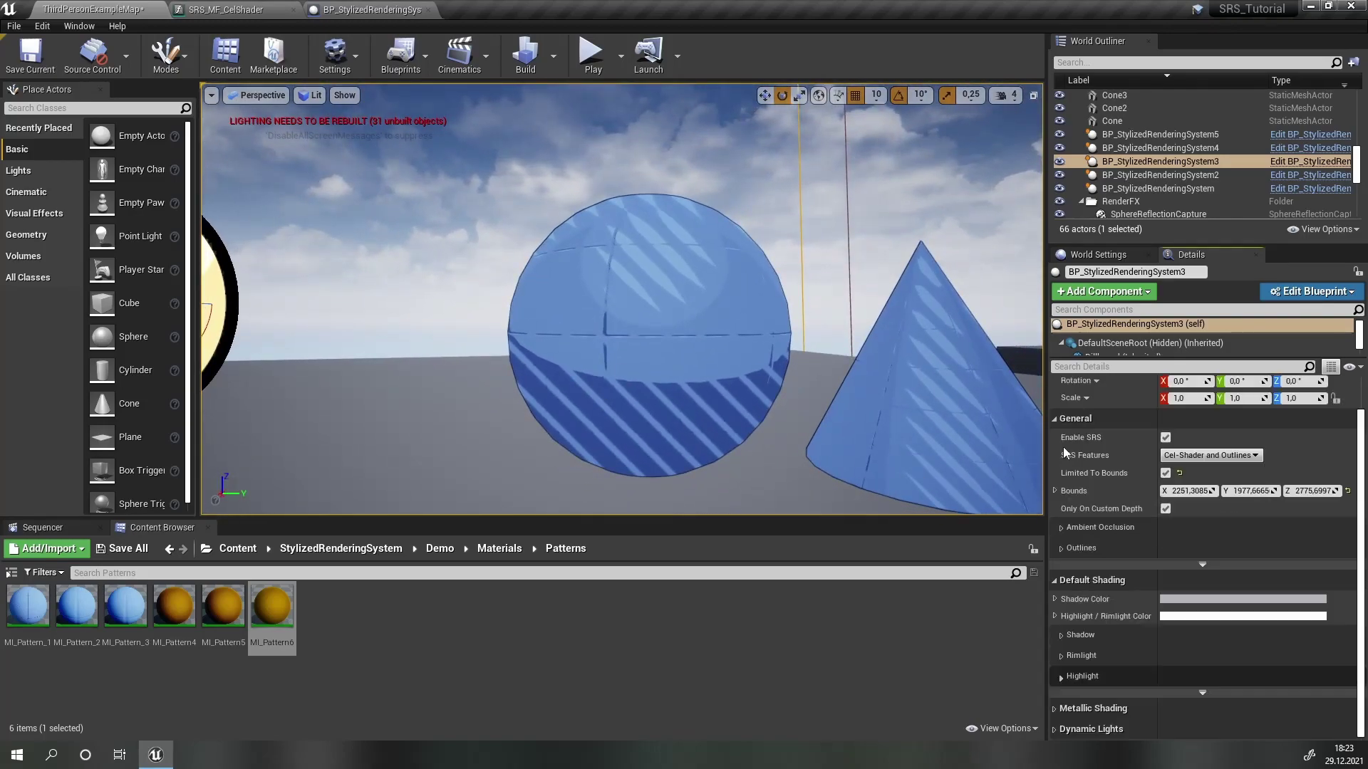
pyautogui.click(1063, 634)
pyautogui.scroll(-3, 1075, 633)
pyautogui.click(1242, 548)
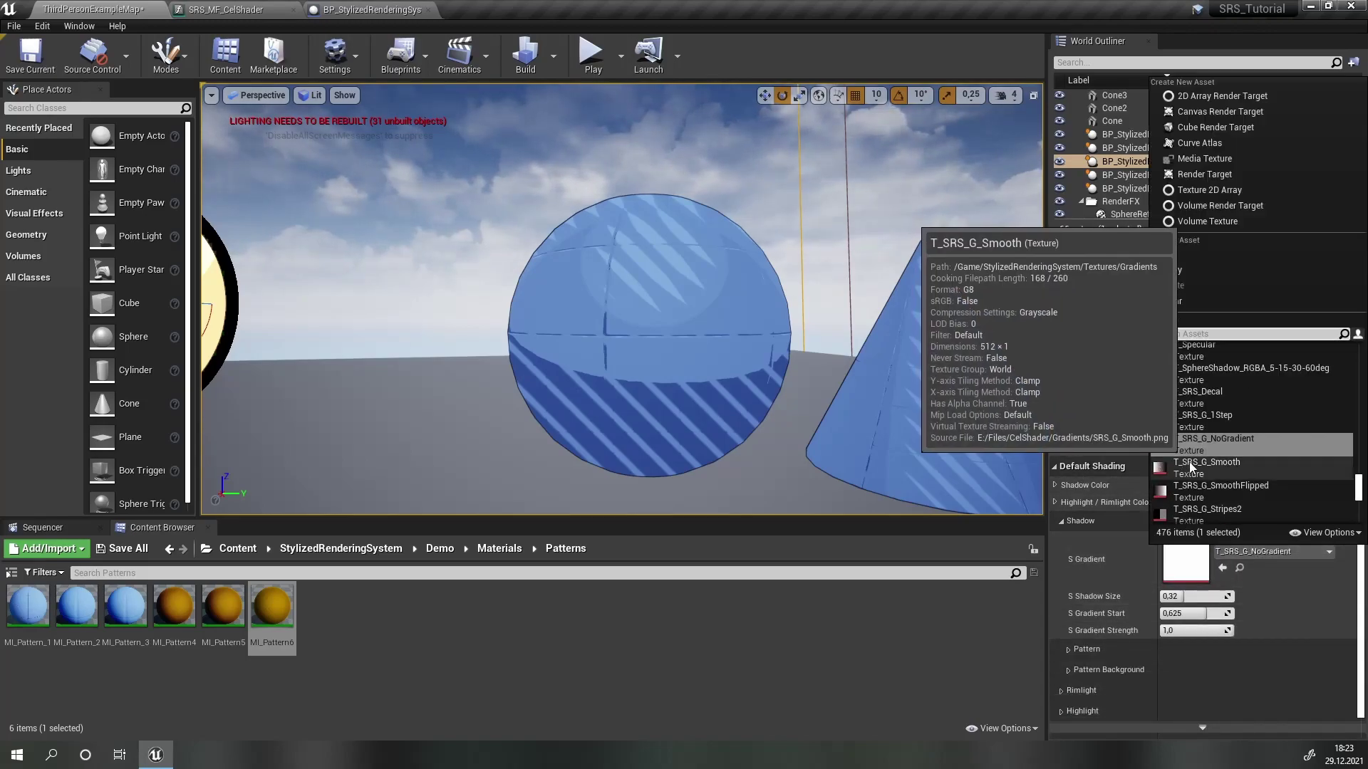
pyautogui.click(1189, 461)
pyautogui.moveTo(1179, 630); pyautogui.dragTo(1111, 630)
# Step: Set the shadow pattern background strength (SB Strength) to 0,6 after trying lower values
pyautogui.click(1068, 669)
pyautogui.click(1196, 689)
pyautogui.write('0,3')
pyautogui.press('Return')
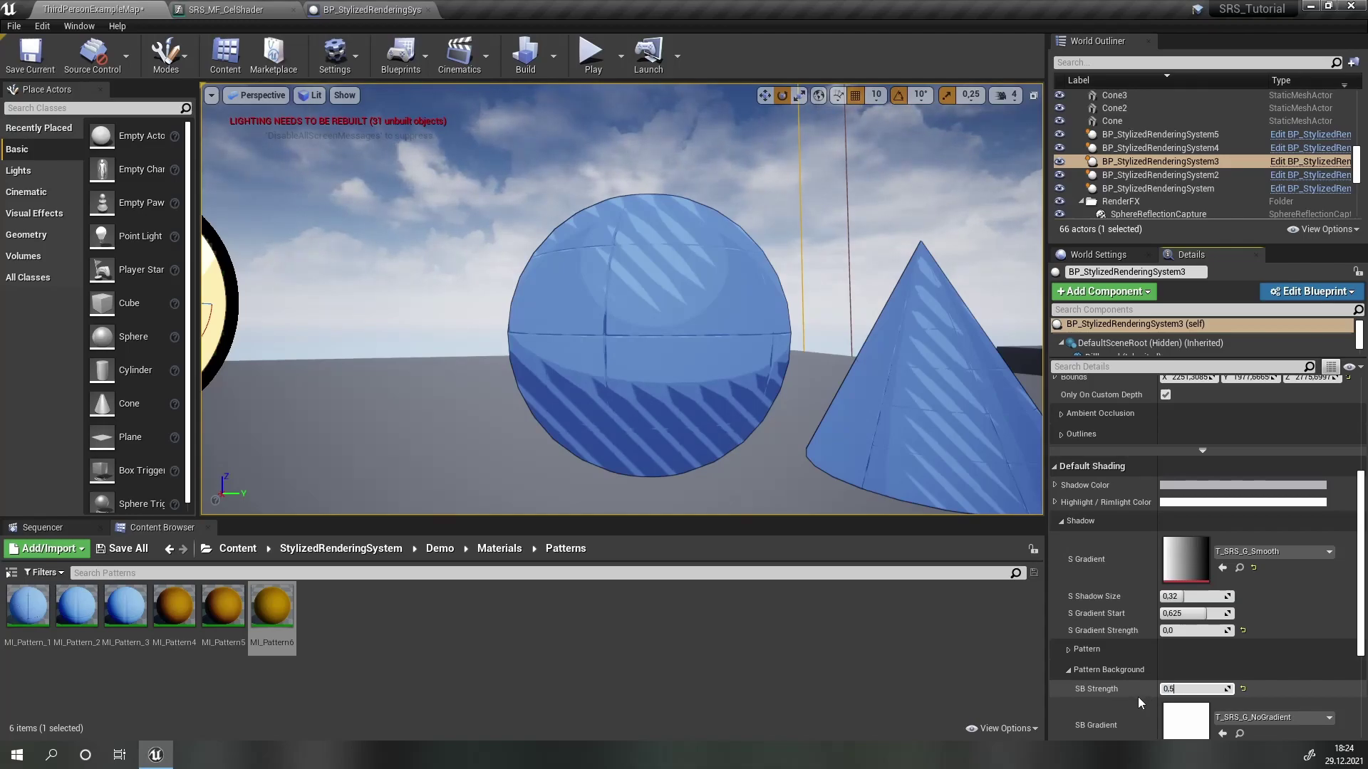
pyautogui.press('Return')
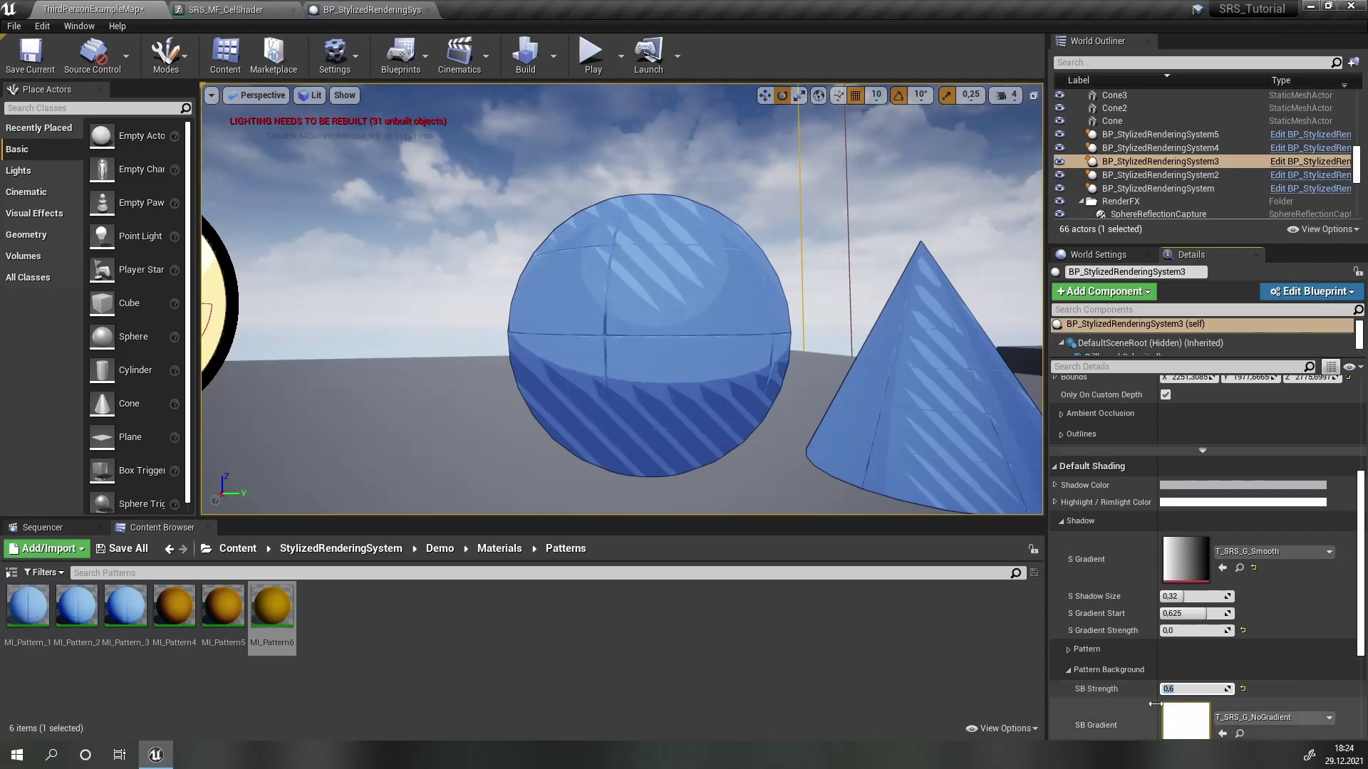
# Step: Enable the shadow background overwrites with SB Shadow Size Overwrite about 0,4, and set S Pattern Max Thickness to about 0,41
pyautogui.scroll(-3, 1156, 706)
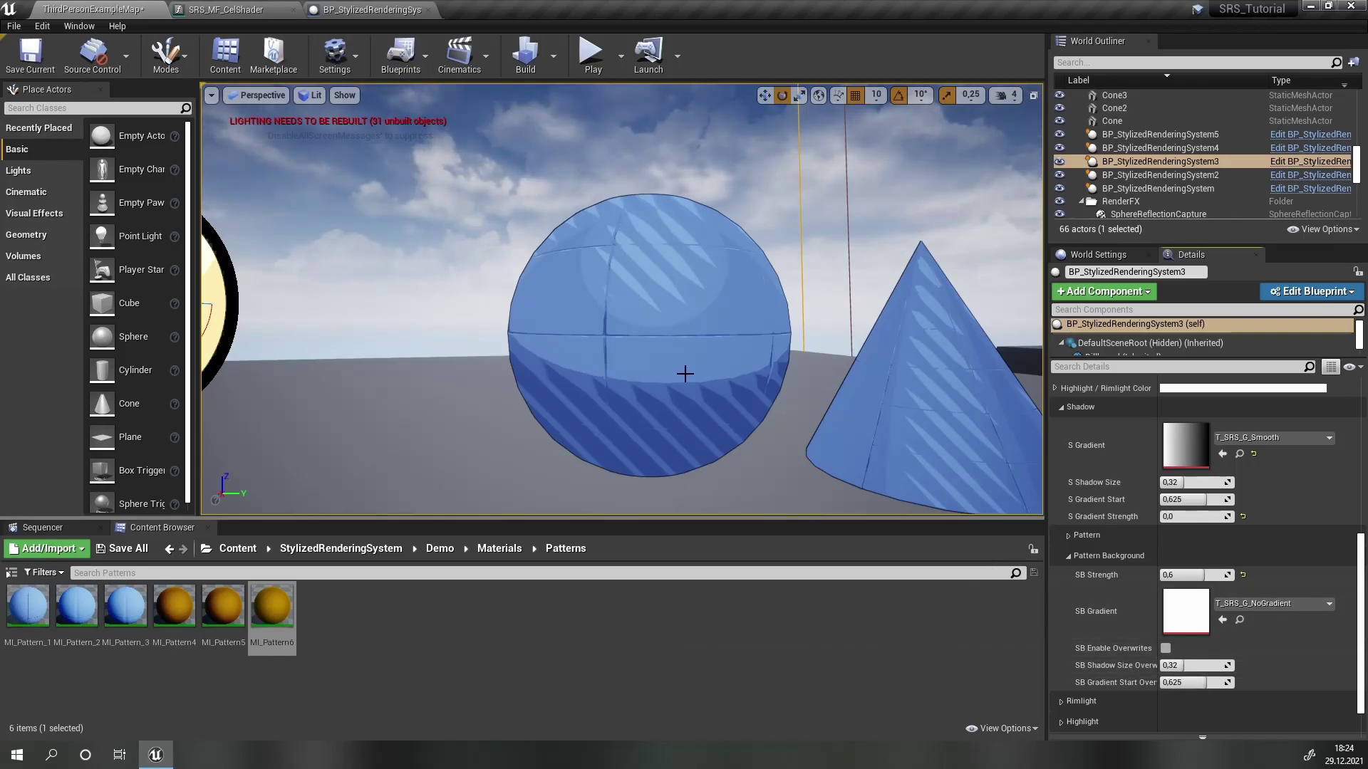
pyautogui.click(1165, 649)
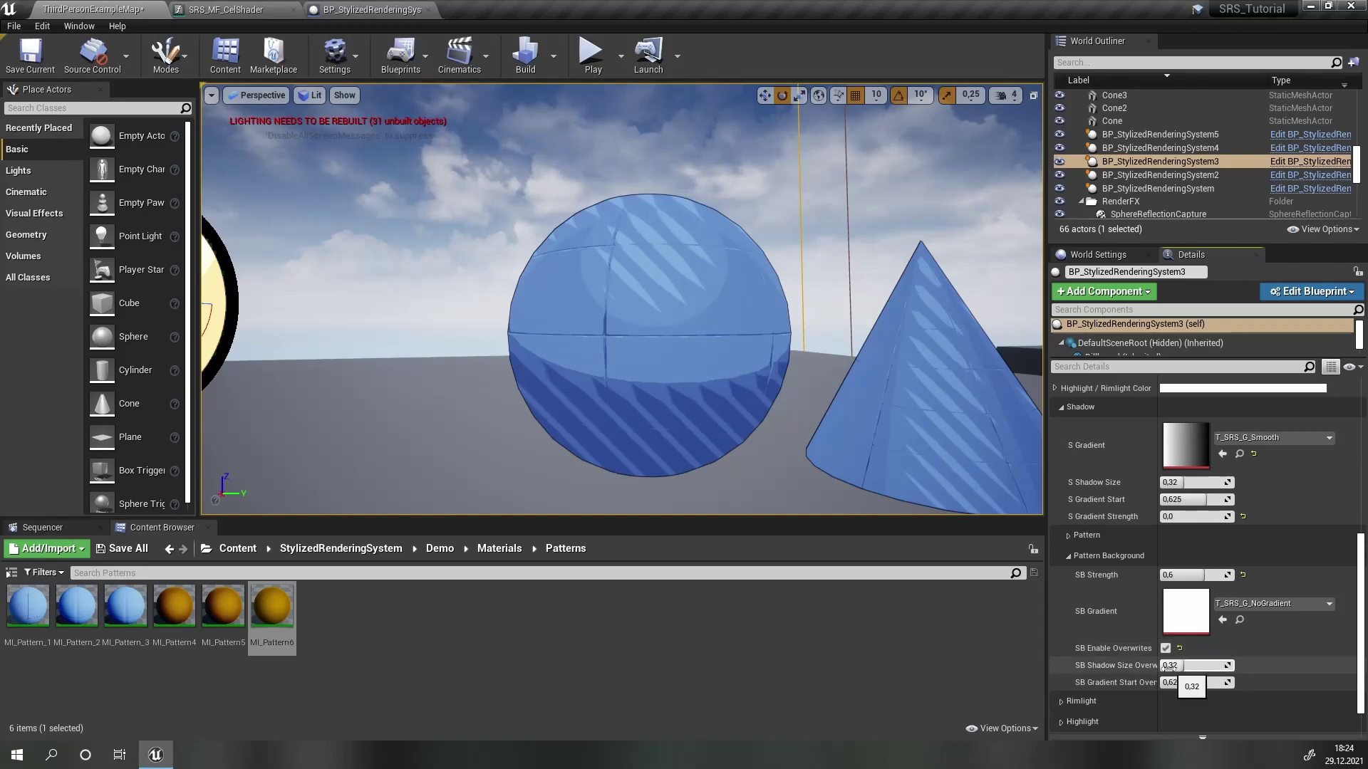
pyautogui.moveTo(1188, 665); pyautogui.dragTo(1190, 666)
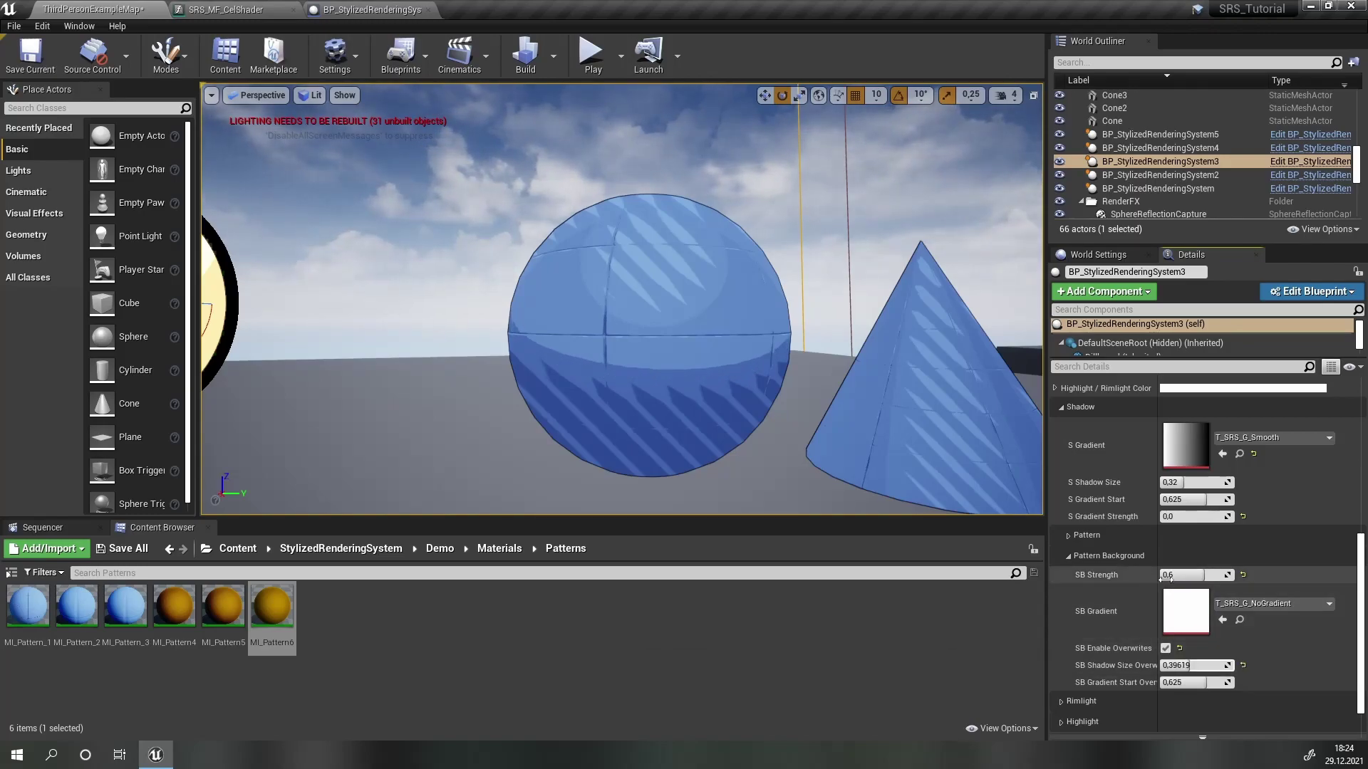
pyautogui.click(1068, 535)
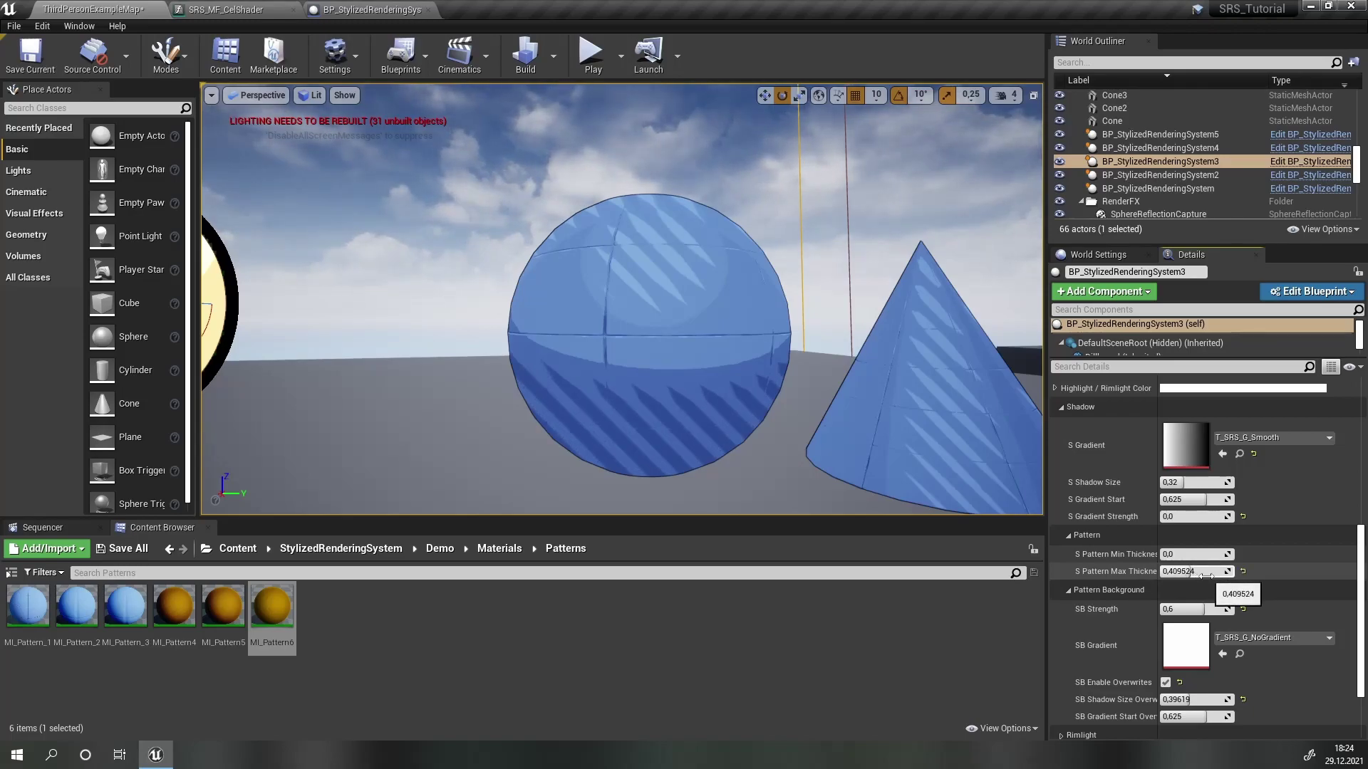
# Step: Open MI_Pattern_1 in a floating window that leaves the blue demo objects in view, and bring up its pattern parameters
pyautogui.moveTo(764, 308); pyautogui.dragTo(500, 234)
pyautogui.moveTo(663, 147); pyautogui.dragTo(836, 290)
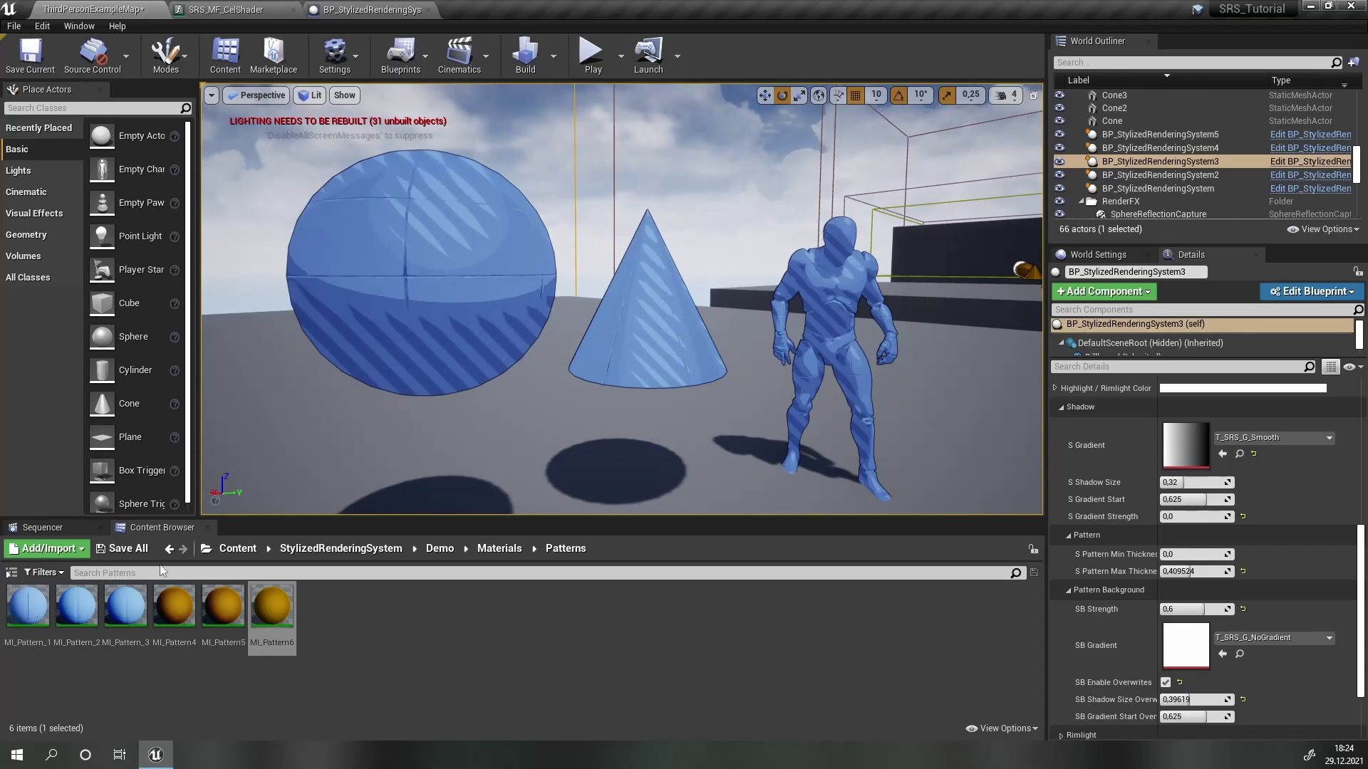
pyautogui.doubleClick(24, 634)
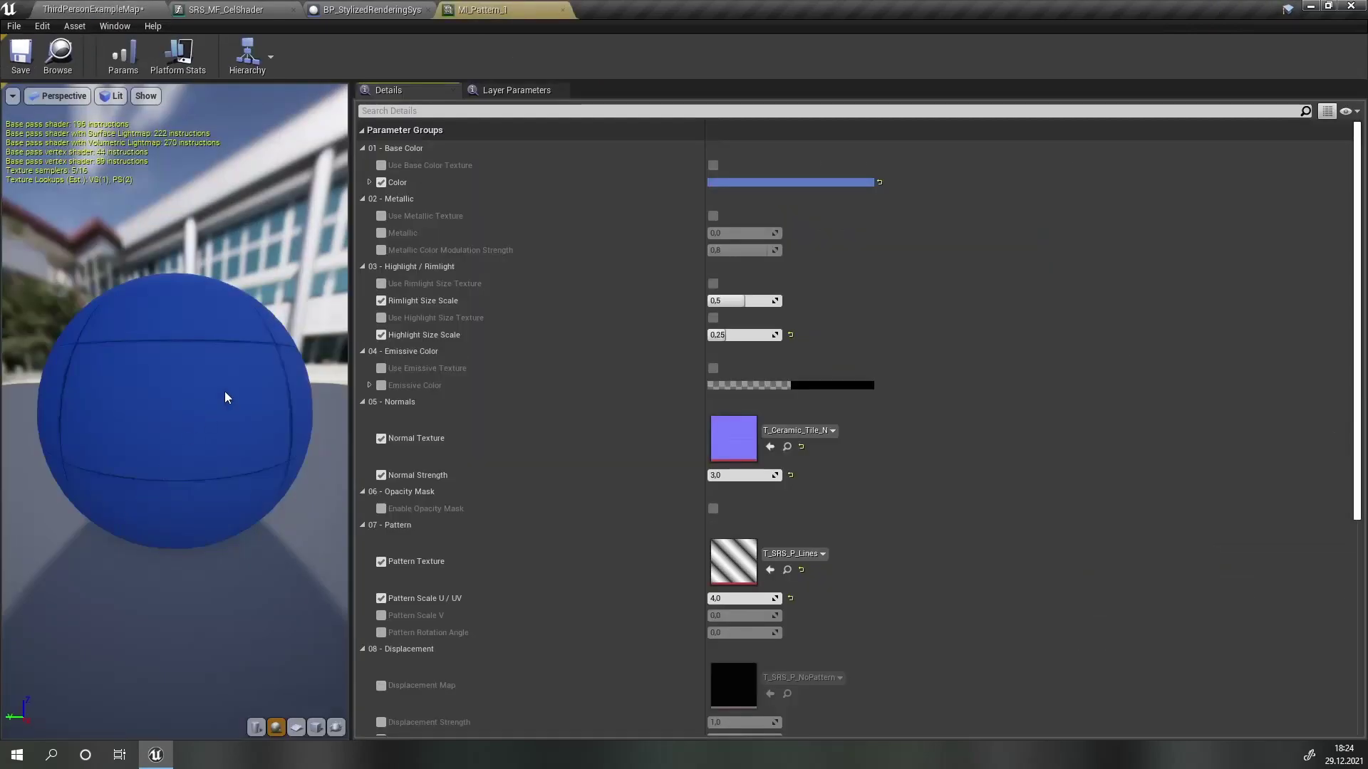
pyautogui.moveTo(490, 10); pyautogui.dragTo(573, 260)
pyautogui.click(93, 9)
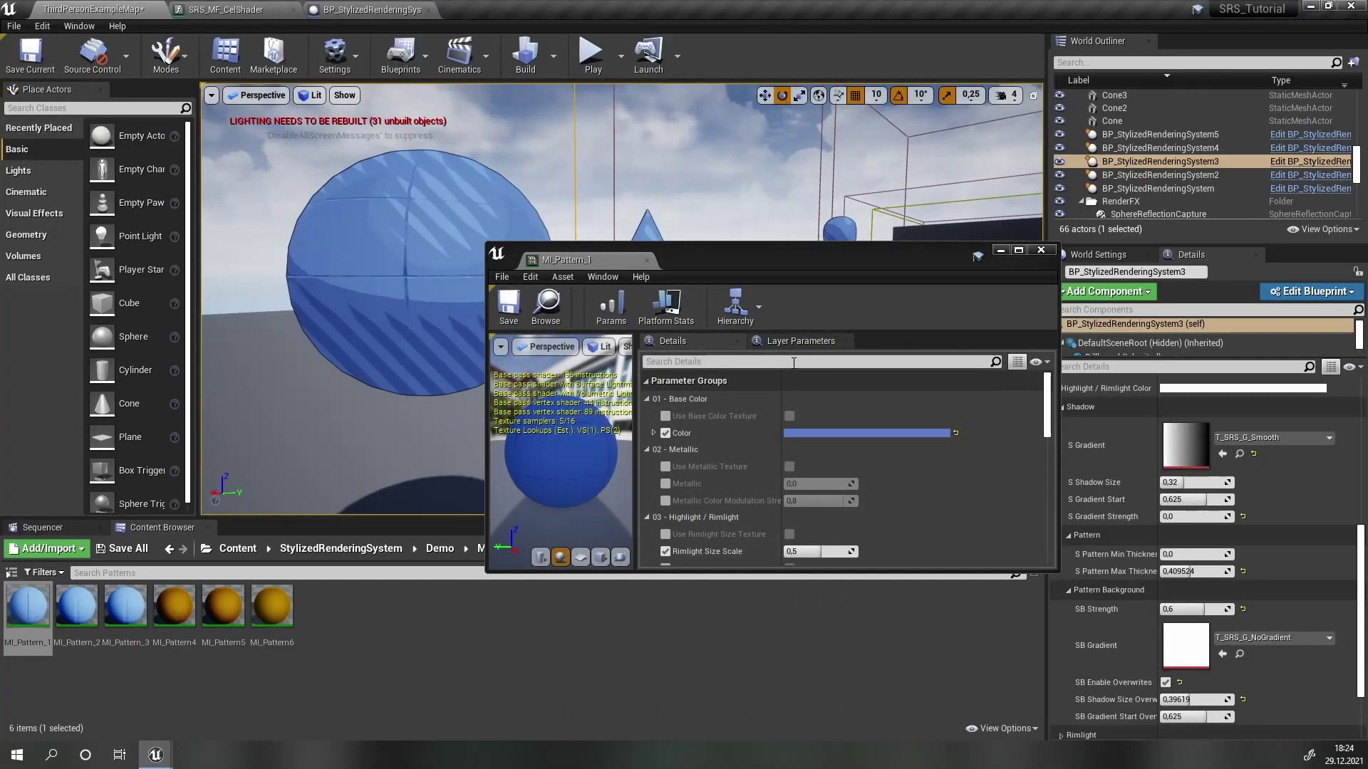
pyautogui.scroll(-10, 736, 513)
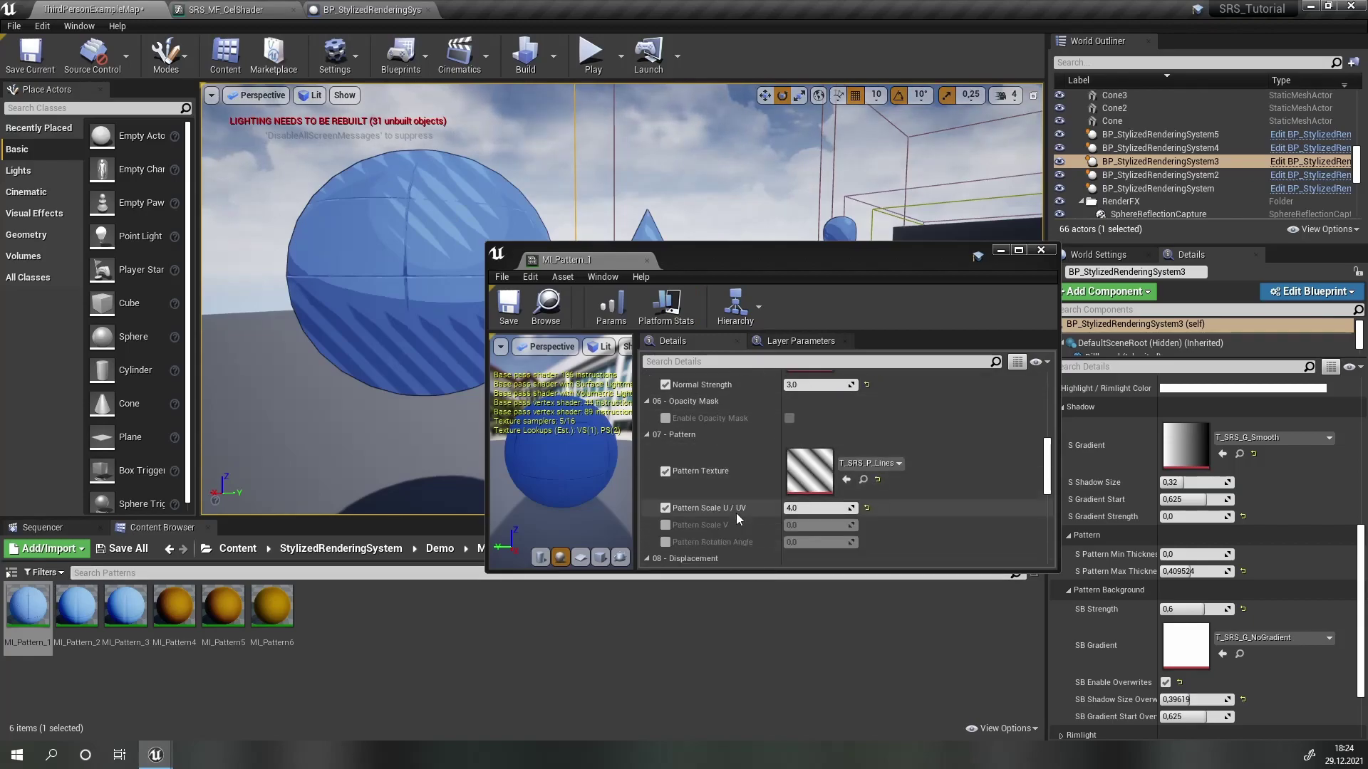
pyautogui.moveTo(724, 250); pyautogui.dragTo(733, 430)
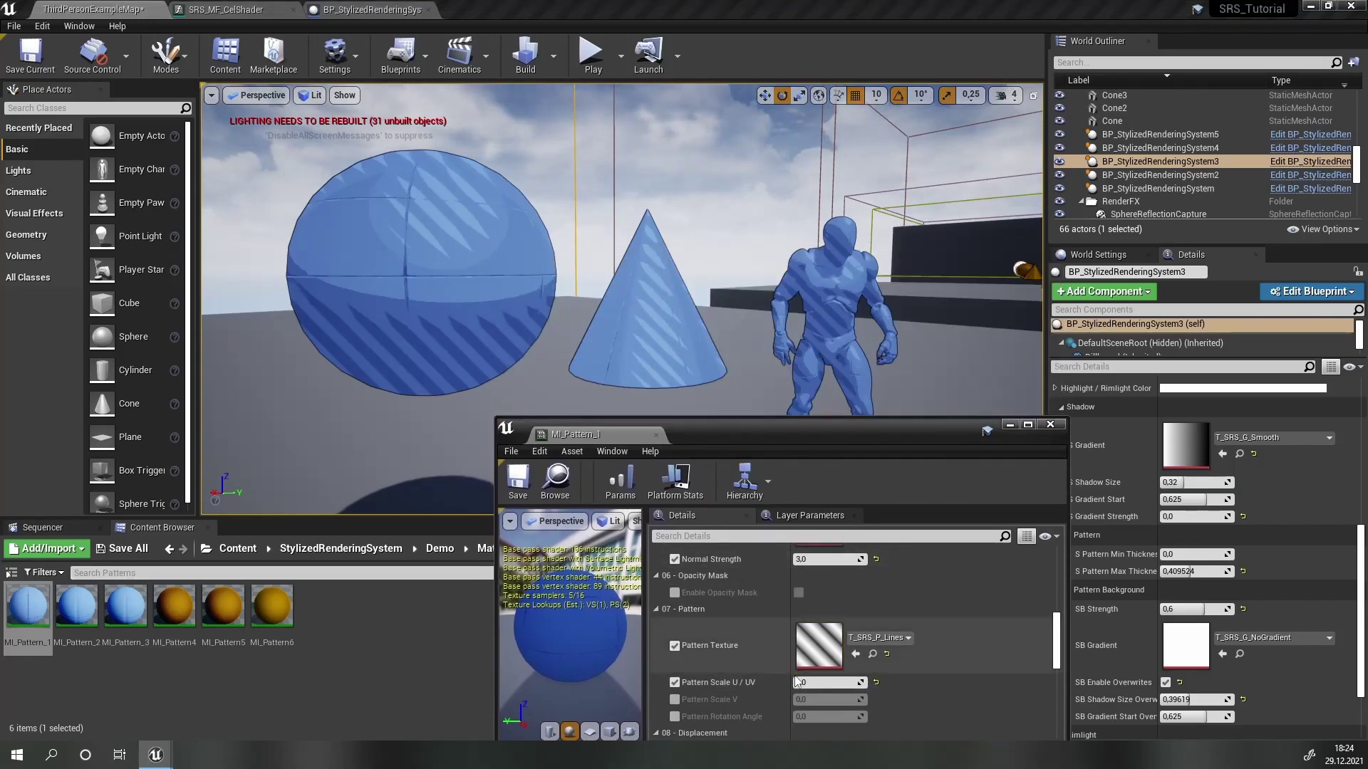
# Step: Set MI_Pattern_1's Pattern Scale U / UV to 12,0, save the material instance and close it
pyautogui.moveTo(713, 290); pyautogui.dragTo(676, 191, button='right')
pyautogui.click(834, 683)
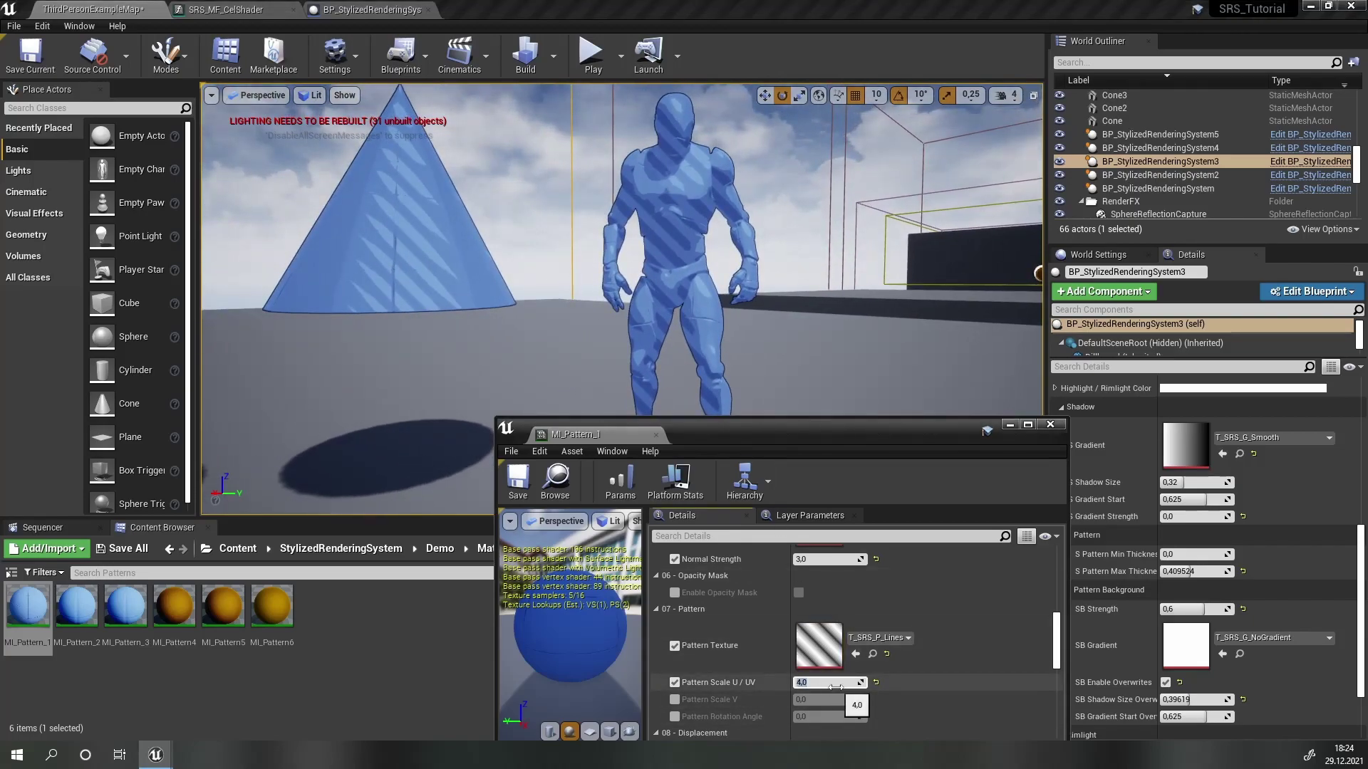
pyautogui.press('Return')
pyautogui.moveTo(674, 390)
pyautogui.mouseDown(button='right')
pyautogui.moveTo(523, 406)
pyautogui.moveTo(655, 417)
pyautogui.moveTo(669, 391)
pyautogui.mouseUp(button='right')
pyautogui.press('w')
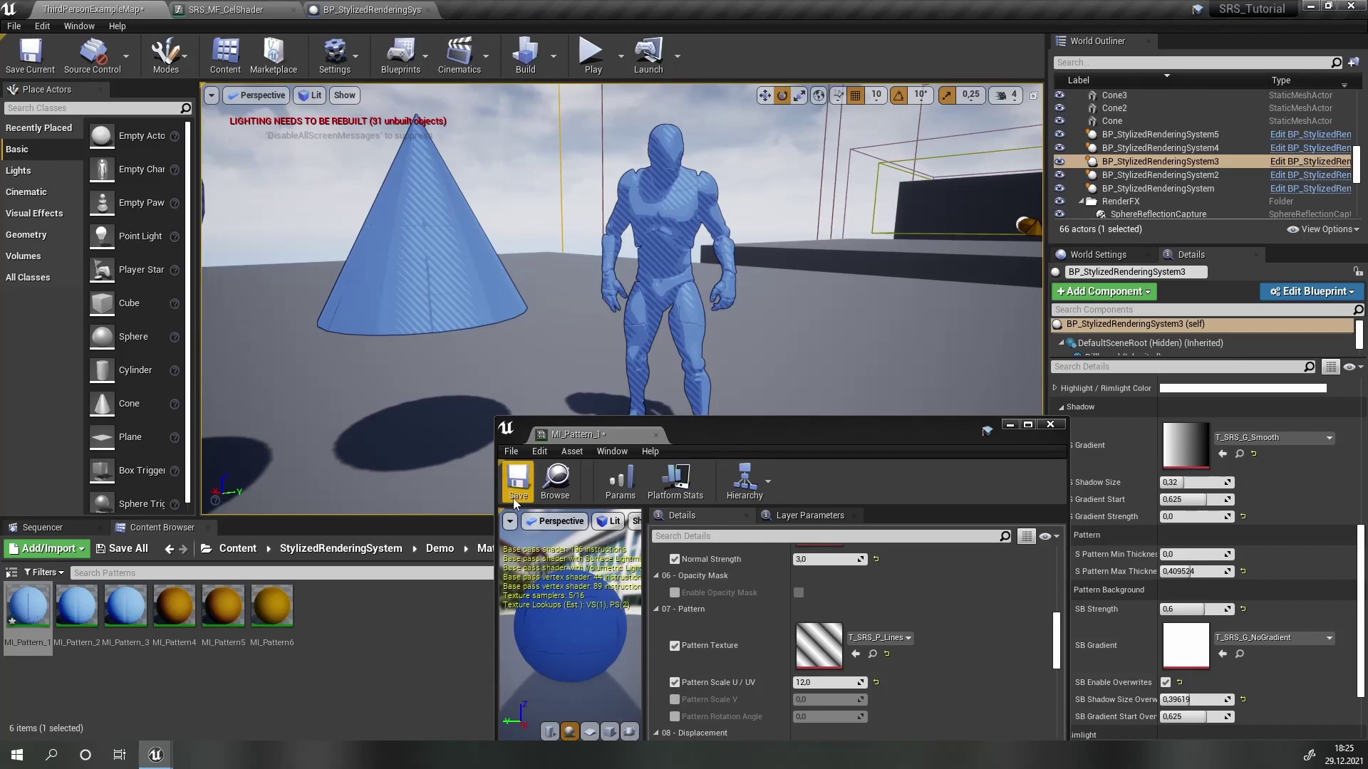
pyautogui.click(527, 491)
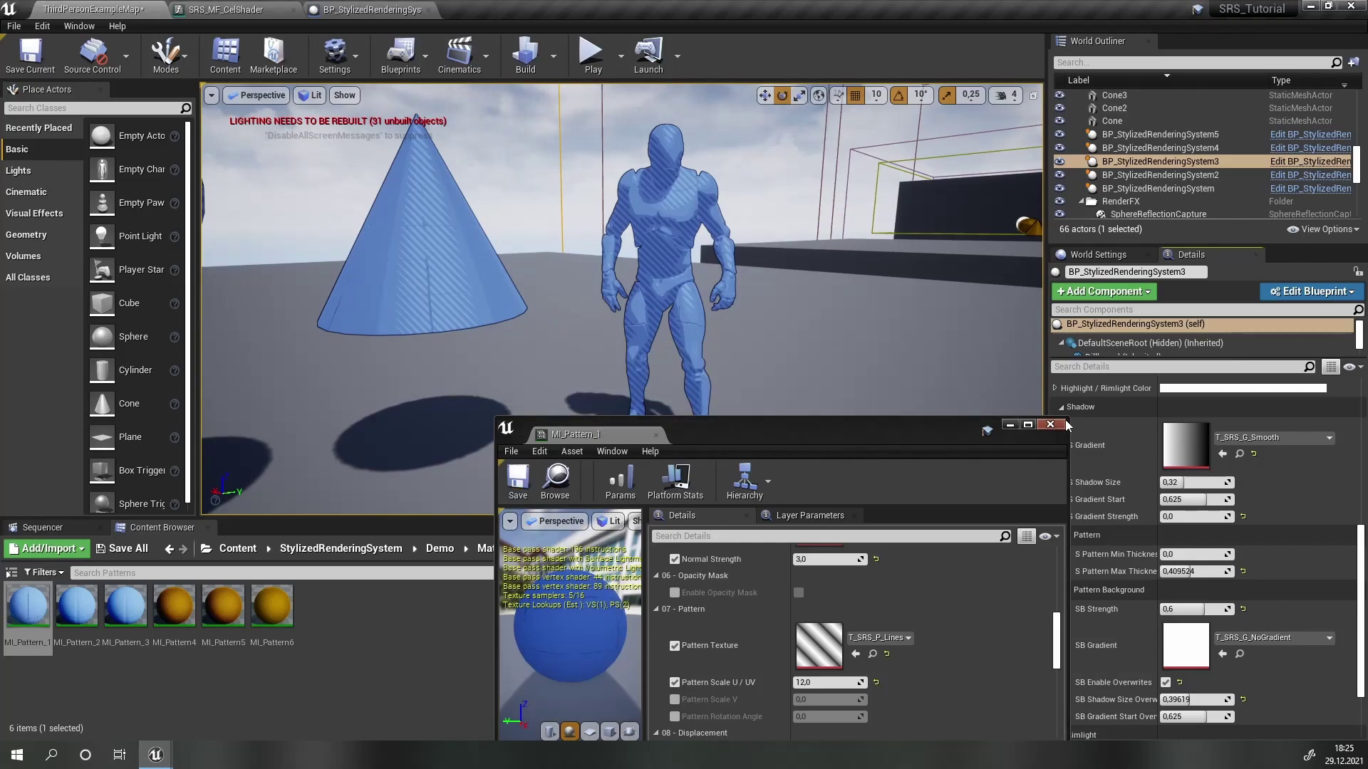
pyautogui.click(1050, 425)
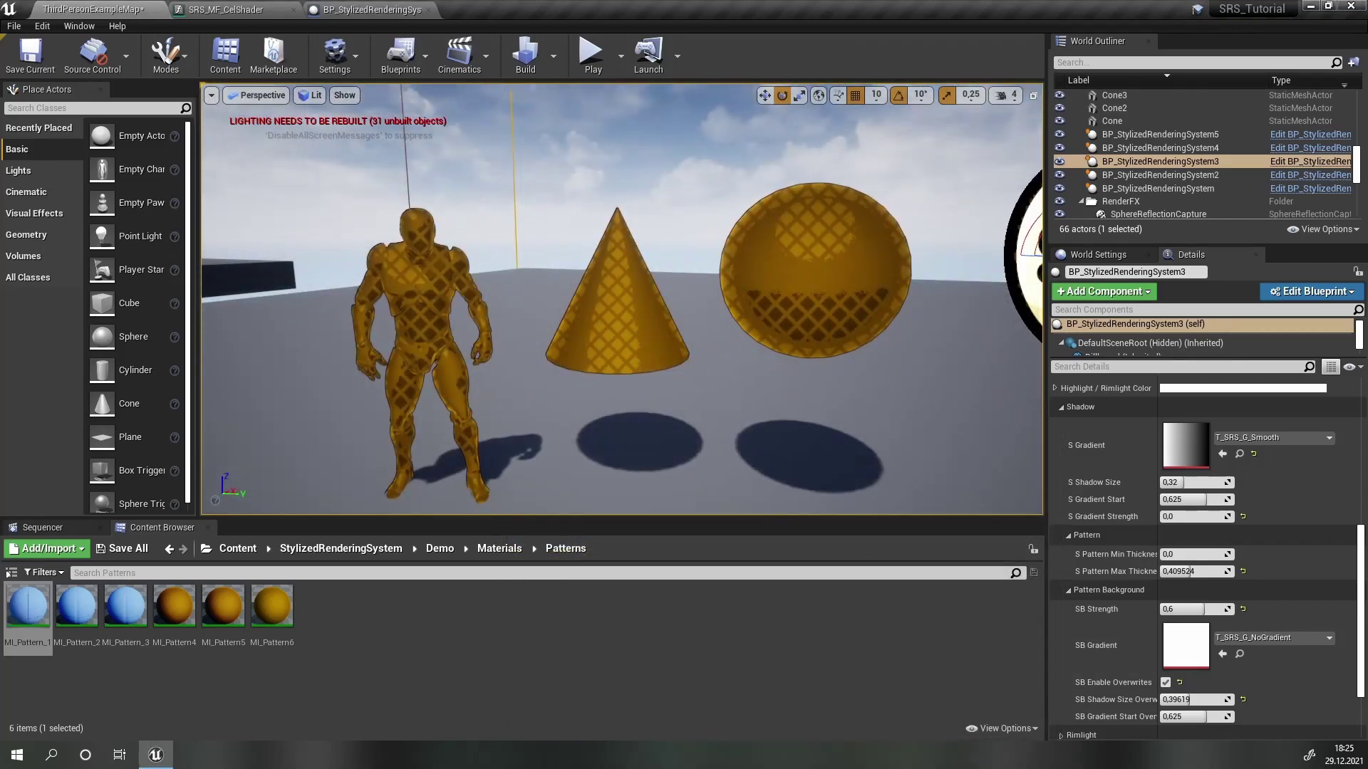
# Step: In Metallic Shading, assign T_SRS_G_Smooth as MS Gradient, with MS Gradient Strength 0,0 and MSB Strength 0,6
pyautogui.scroll(3, 1126, 504)
pyautogui.scroll(1, 1126, 505)
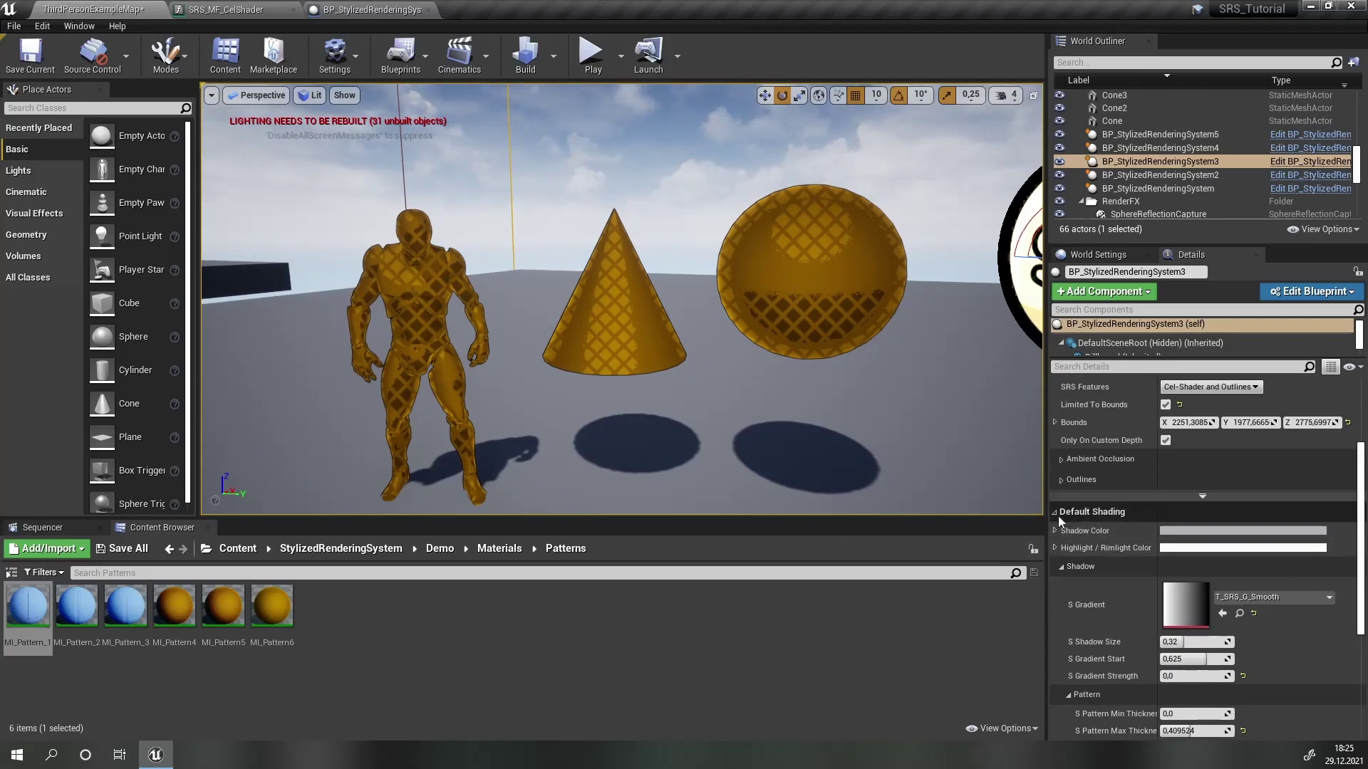
pyautogui.click(1056, 511)
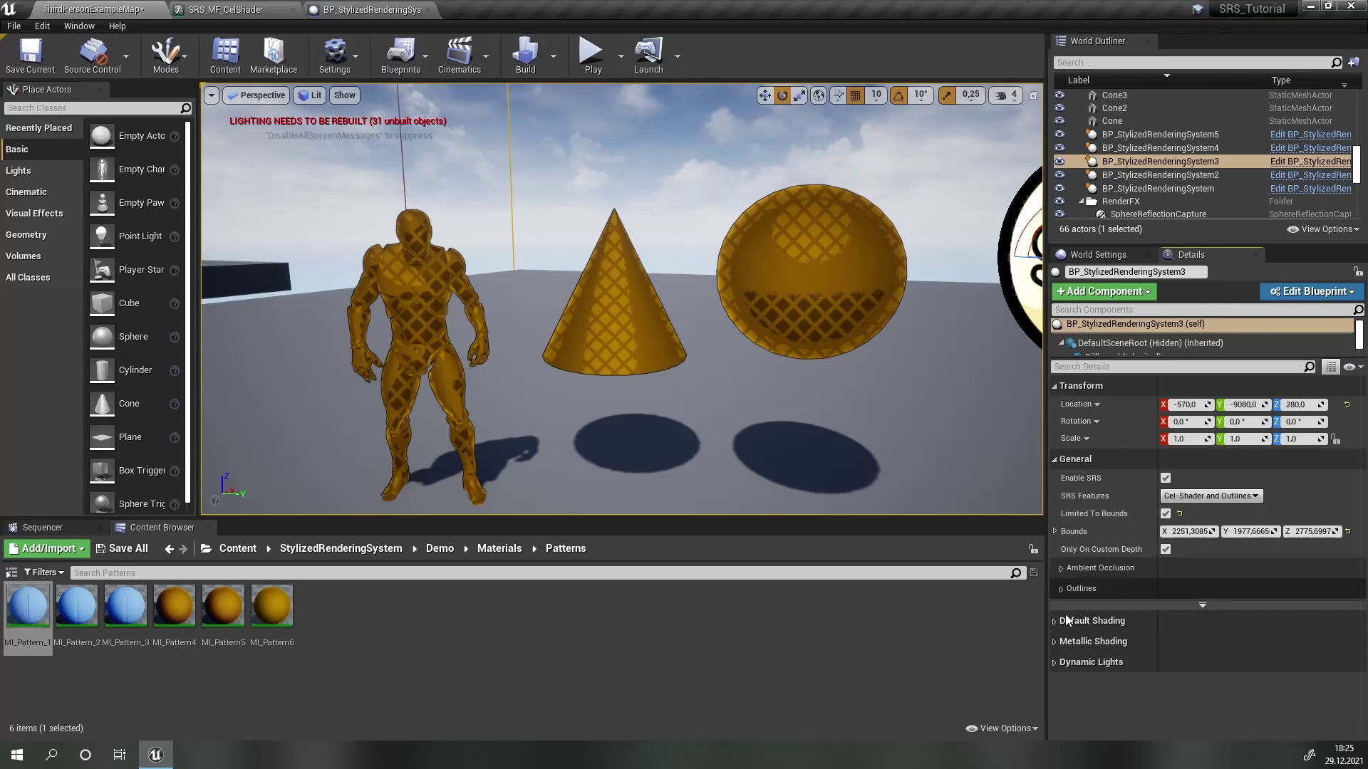
pyautogui.click(1056, 640)
pyautogui.scroll(-2, 1211, 569)
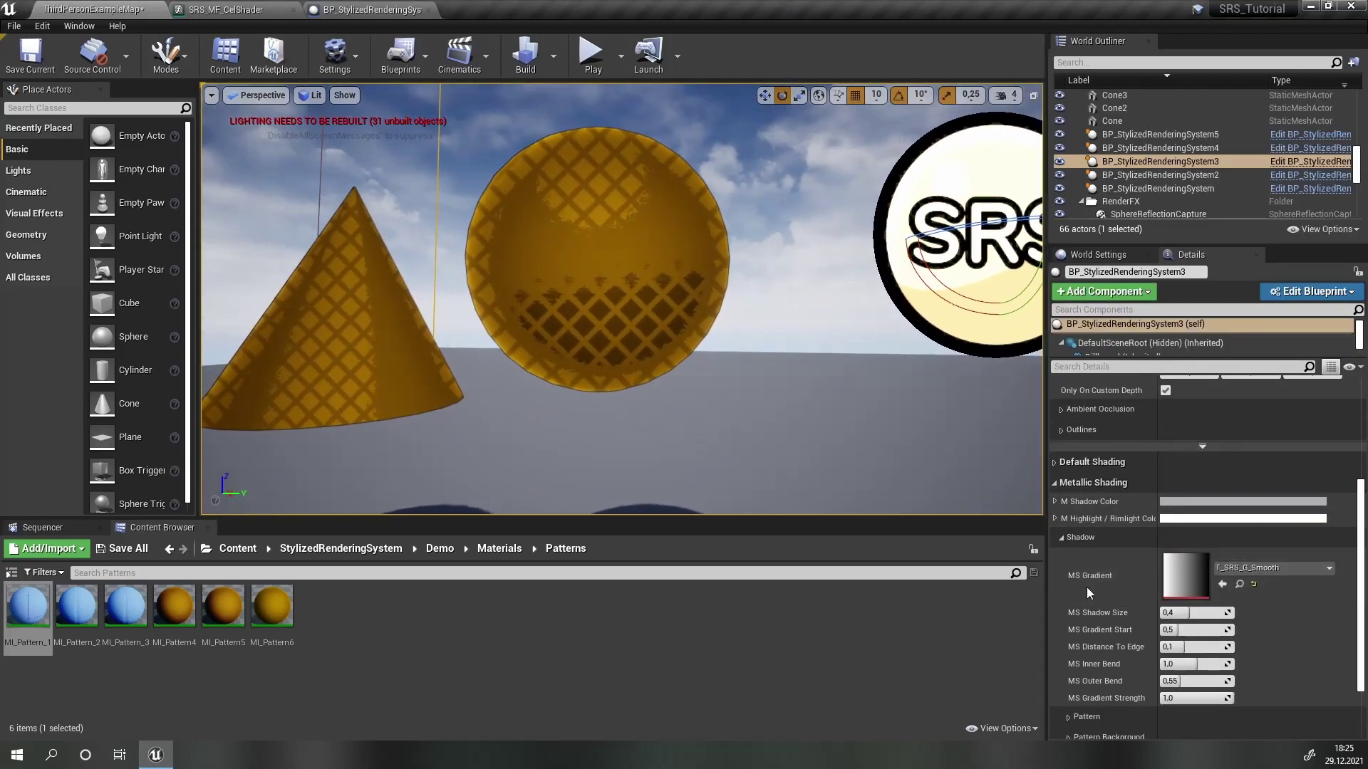
pyautogui.scroll(-2, 1204, 570)
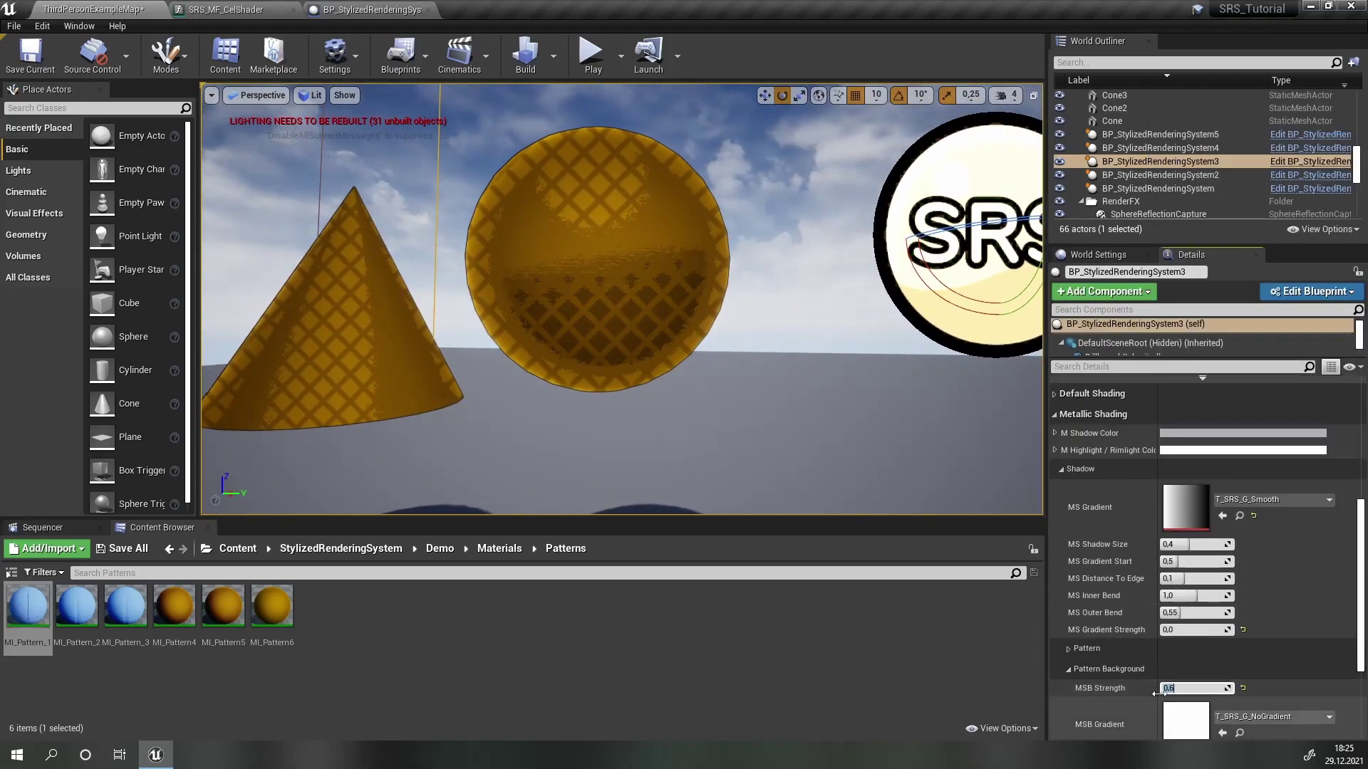
pyautogui.click(1067, 648)
pyautogui.click(1067, 648)
pyautogui.click(1067, 669)
pyautogui.click(1063, 689)
# Step: Assign T_SRS_G_Smooth as the metallic highlight gradient (MH Gradient) and adjust the strength of its pattern background
pyautogui.scroll(-1, 1068, 692)
pyautogui.scroll(-3, 1068, 694)
pyautogui.click(1253, 575)
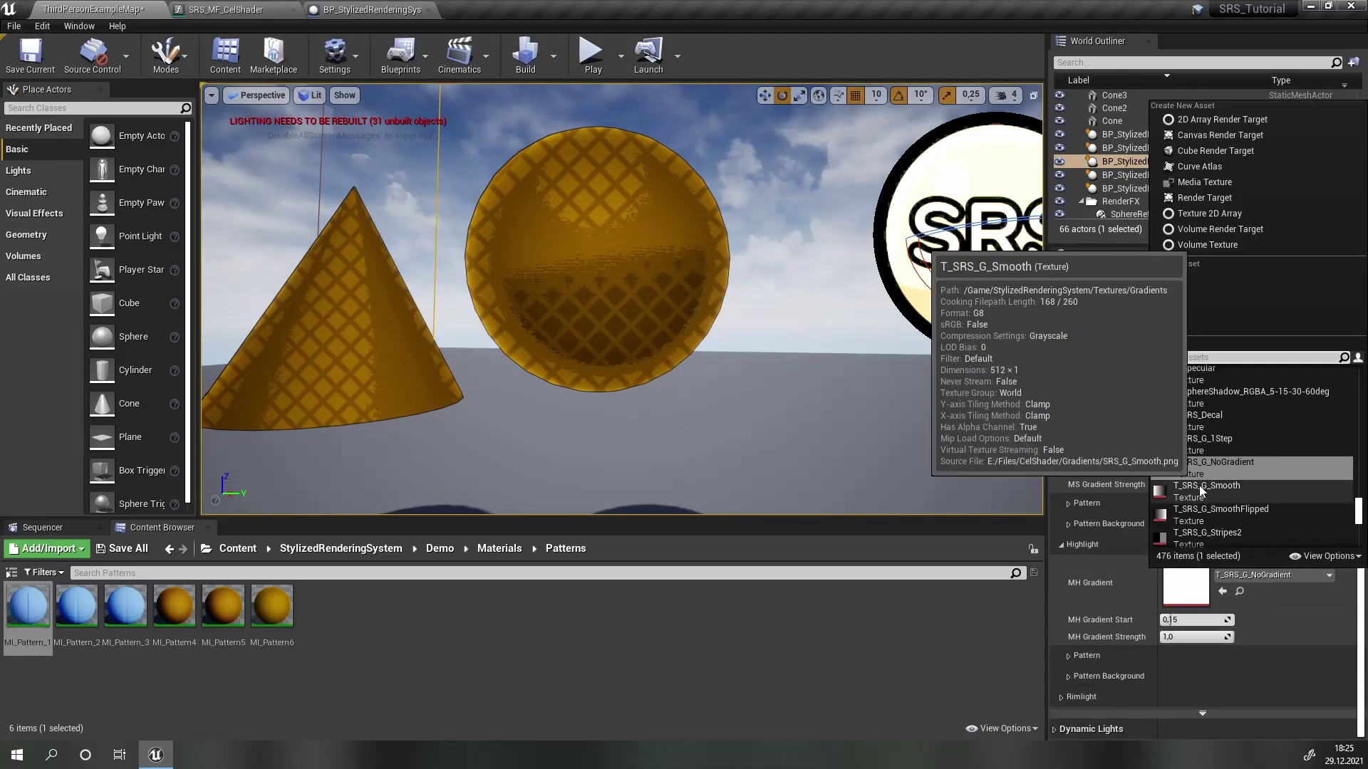
pyautogui.click(1199, 486)
pyautogui.click(1164, 676)
pyautogui.moveTo(1175, 695); pyautogui.dragTo(1200, 696)
# Step: Assign T_SRS_G_Smooth as the metallic rimlight gradient (MR Gradient), with MR Gradient Strength 0,0 and MRB Strength 0,4
pyautogui.scroll(-3, 1118, 669)
pyautogui.click(1066, 476)
pyautogui.click(1068, 455)
pyautogui.click(1067, 697)
pyautogui.scroll(-3, 1075, 694)
pyautogui.click(1253, 598)
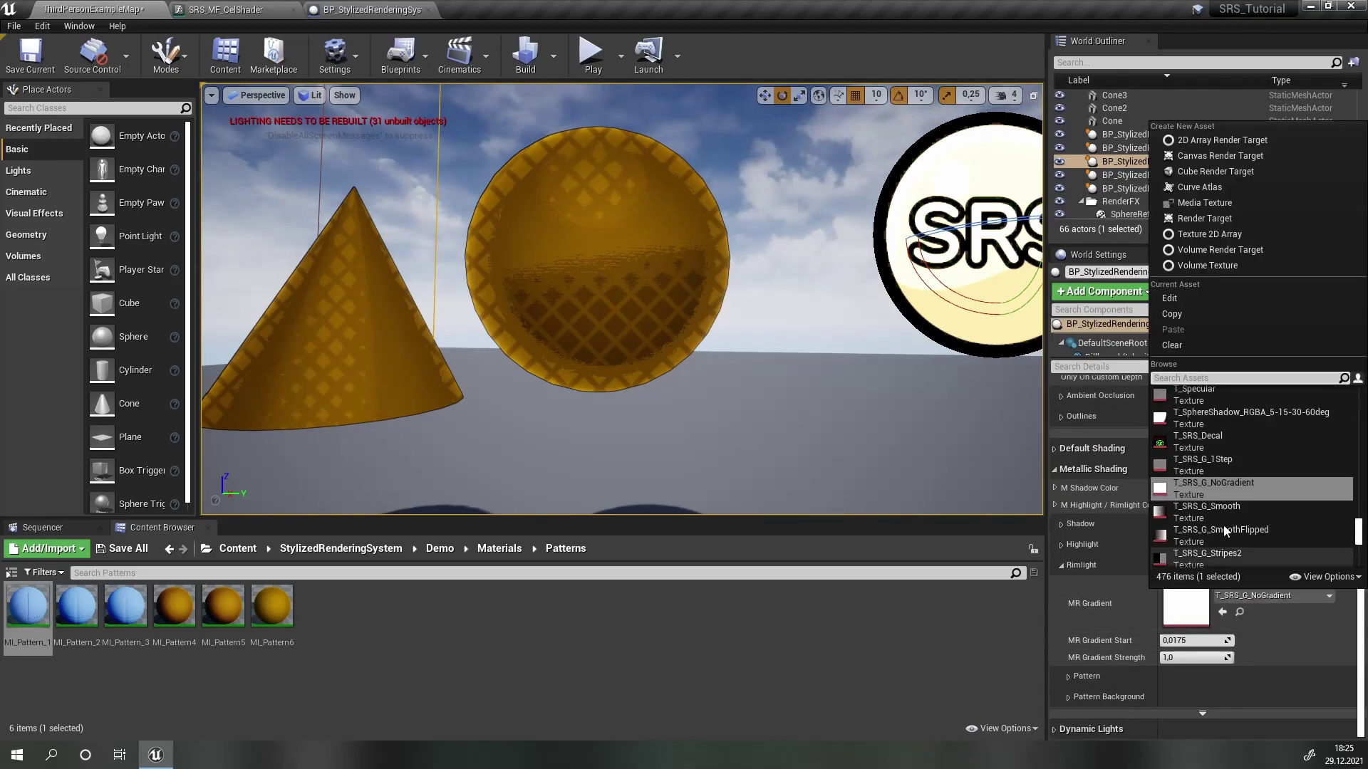
pyautogui.click(1225, 507)
pyautogui.click(1139, 698)
pyautogui.scroll(-2, 1139, 696)
pyautogui.click(1191, 670)
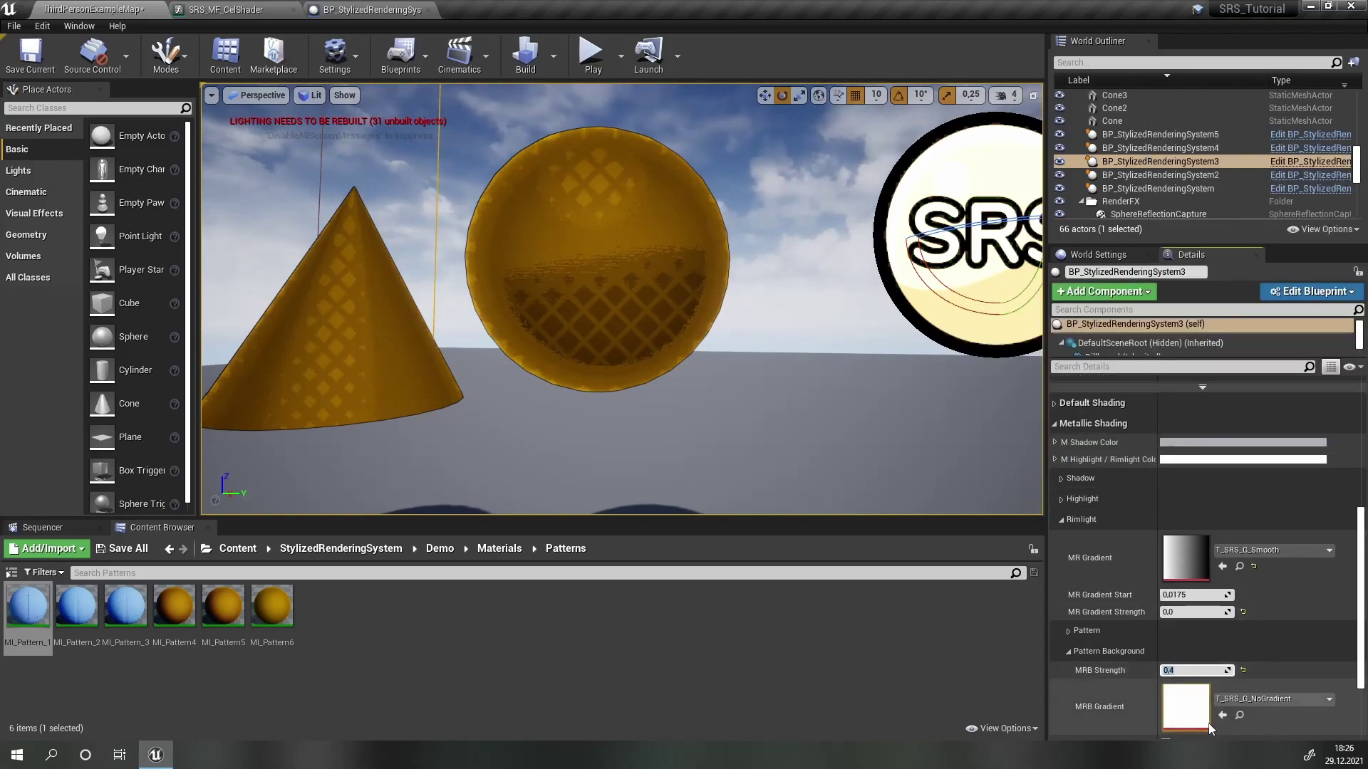
# Step: Increase the Pattern Scale U / UV of the MI_Pattern6 material instance and close its editor
pyautogui.doubleClick(273, 609)
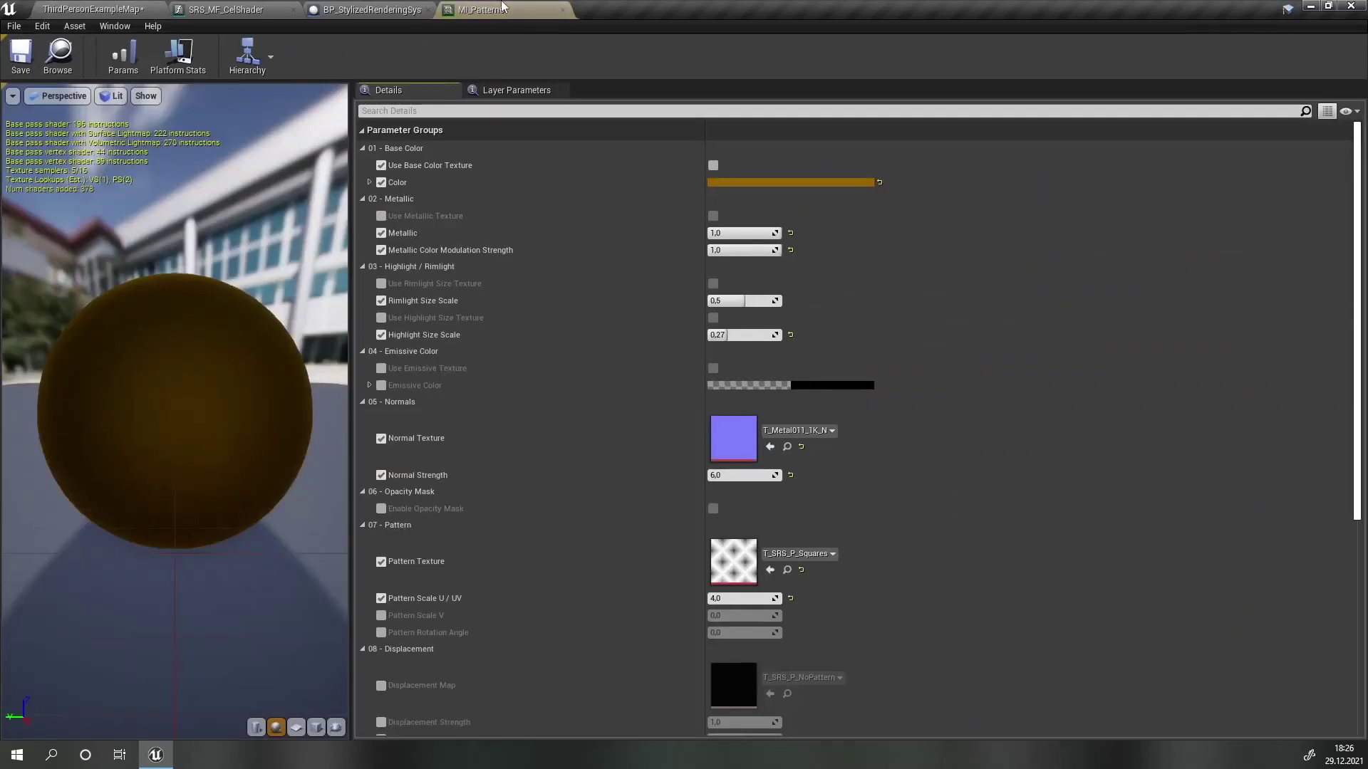
pyautogui.moveTo(508, 5); pyautogui.dragTo(562, 251)
pyautogui.scroll(-5, 738, 510)
pyautogui.click(798, 464)
pyautogui.click(1042, 251)
# Step: Set MR Gradient Start to about 0,6 and MR Pattern Max Thickness to about 0,5, and check the metallic objects from farther back
pyautogui.moveTo(736, 251)
pyautogui.mouseDown(button='right')
pyautogui.moveTo(705, 206)
pyautogui.moveTo(727, 264)
pyautogui.mouseUp(button='right')
pyautogui.moveTo(1192, 595); pyautogui.dragTo(1204, 595)
pyautogui.moveTo(829, 401); pyautogui.dragTo(883, 409, button='right')
pyautogui.press('s')
pyautogui.press('w')
pyautogui.press('w')
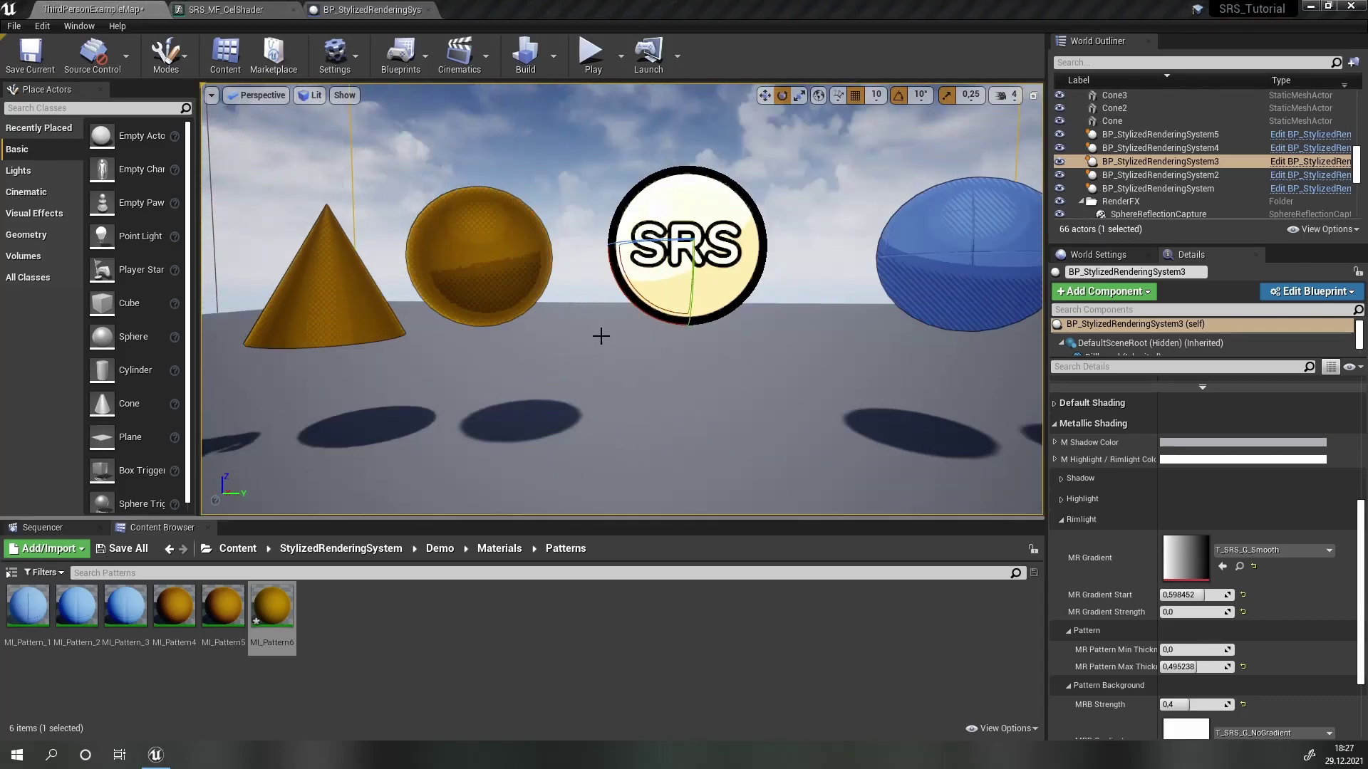
# Step: Apply MI_Pattern_1 to the white sphere, cone and grey mannequin beside the next SRS logo ball
pyautogui.moveTo(598, 335); pyautogui.dragTo(587, 350, button='right')
pyautogui.press('w')
pyautogui.moveTo(829, 400); pyautogui.dragTo(829, 400, button='right')
pyautogui.press('w')
pyautogui.moveTo(582, 332); pyautogui.dragTo(583, 332, button='right')
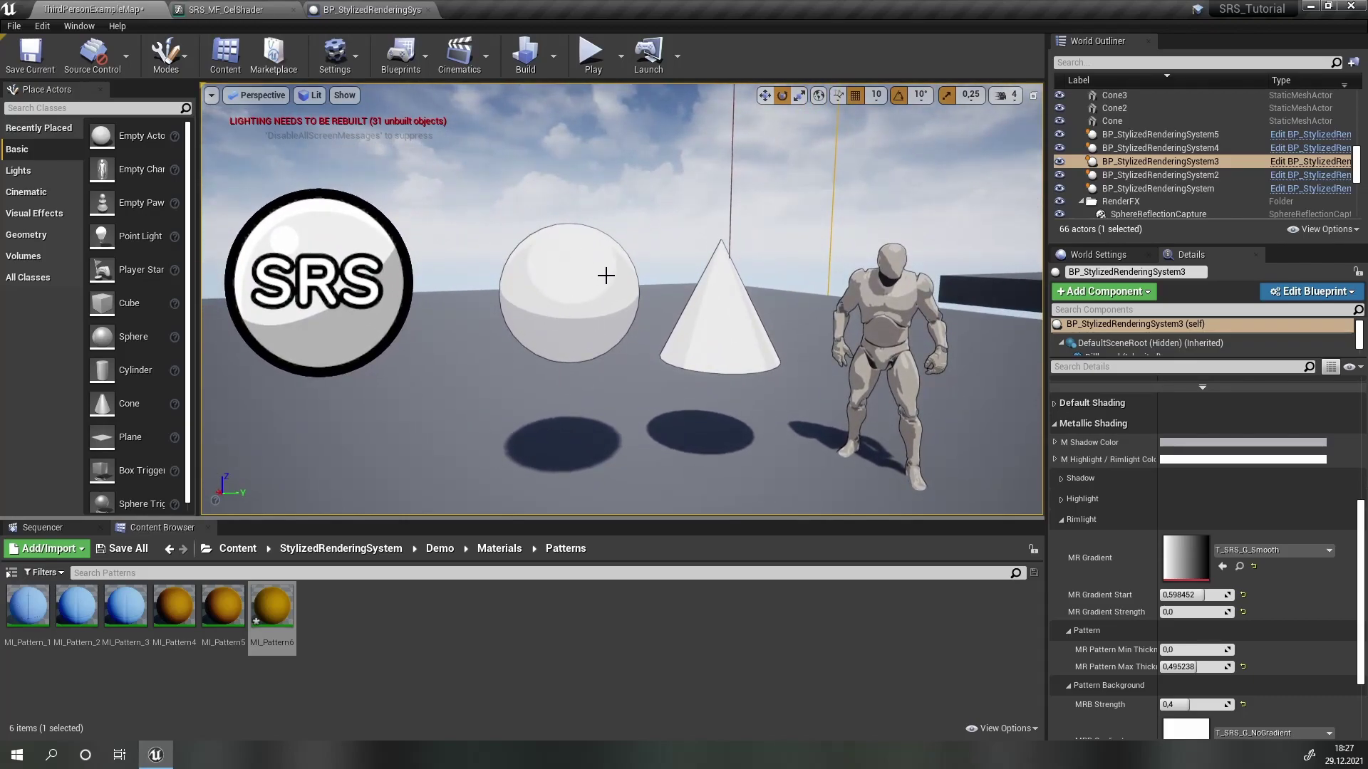
pyautogui.press('a')
pyautogui.moveTo(540, 366); pyautogui.dragTo(540, 366, button='right')
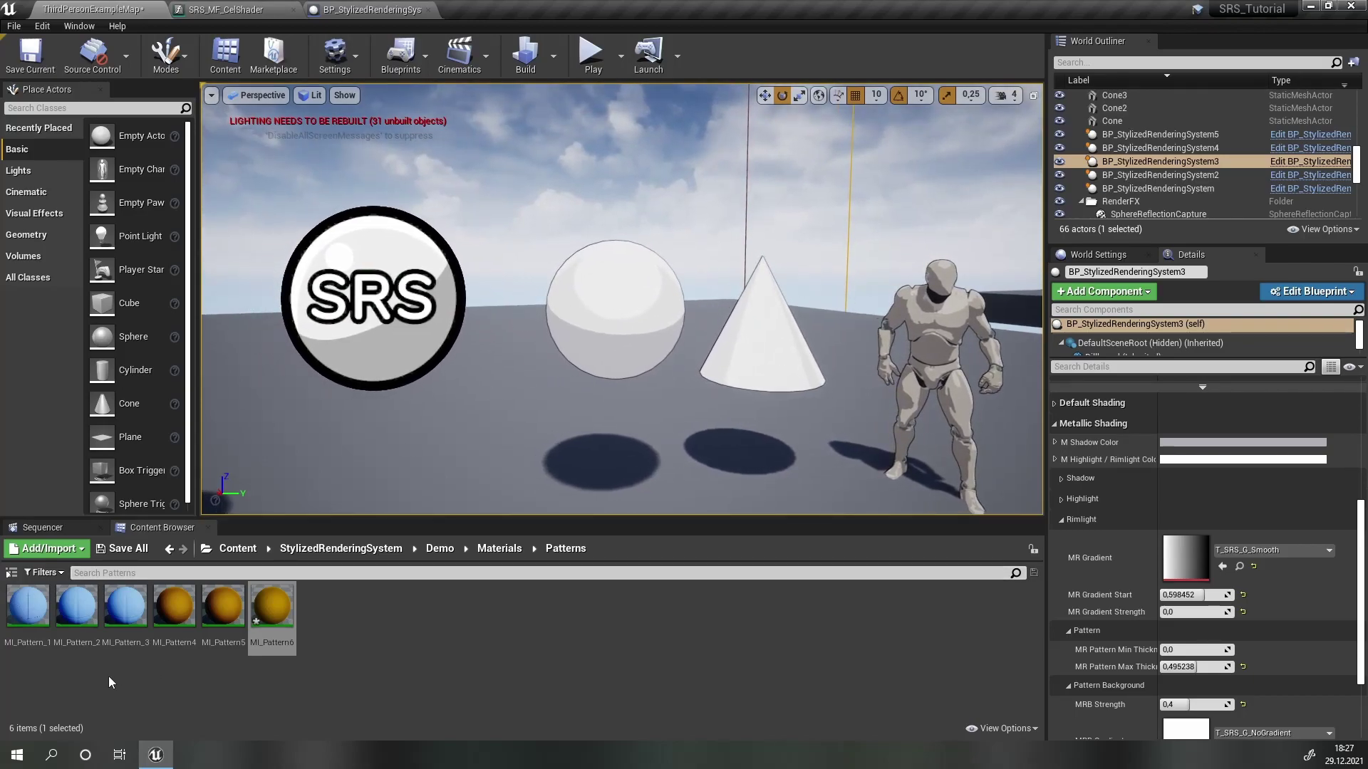
pyautogui.moveTo(33, 631); pyautogui.dragTo(574, 349)
pyautogui.moveTo(61, 608); pyautogui.dragTo(755, 346)
pyautogui.moveTo(44, 612); pyautogui.dragTo(997, 356)
# Step: Select BP_StylizedRenderingSystem4 through its SRS logo ball, and collapse its Metallic Shading and General settings
pyautogui.moveTo(378, 326); pyautogui.dragTo(428, 357, button='right')
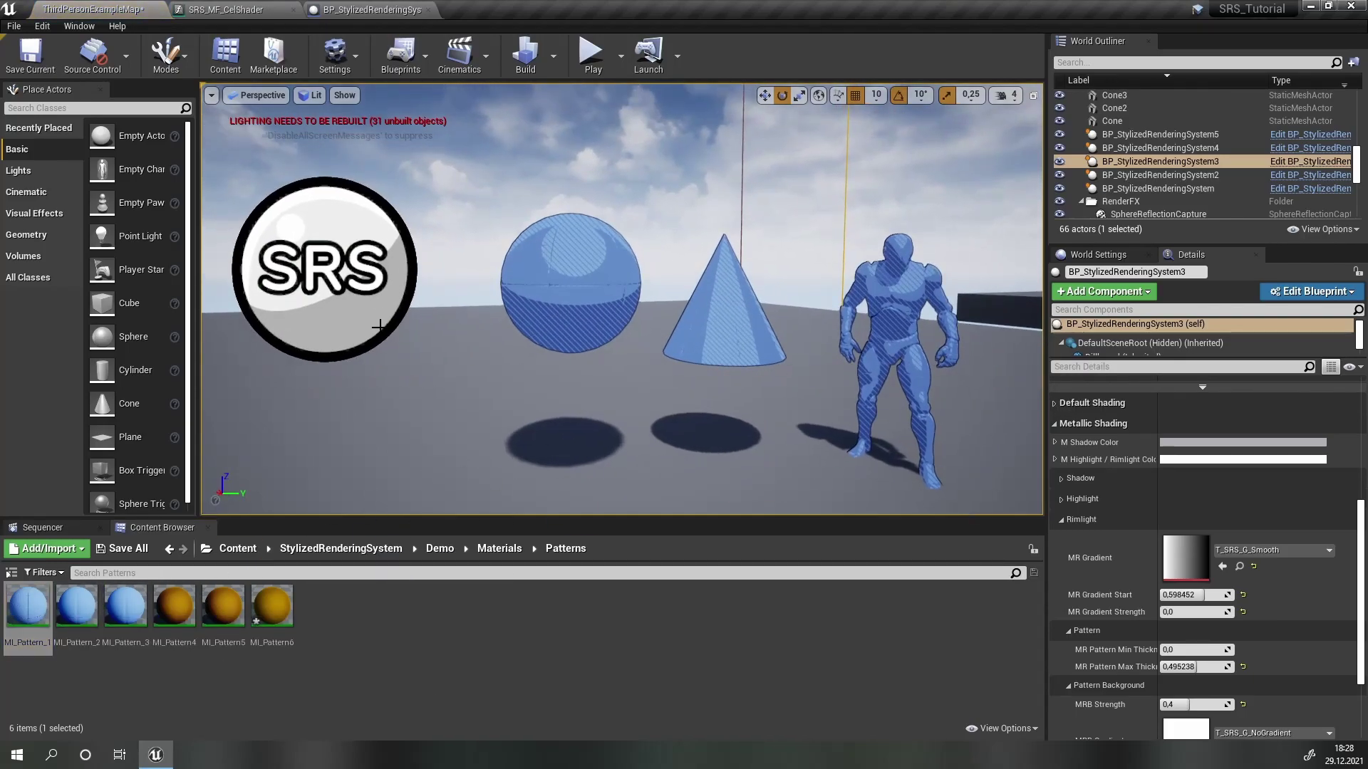
pyautogui.click(334, 262)
pyautogui.moveTo(507, 392); pyautogui.dragTo(522, 372)
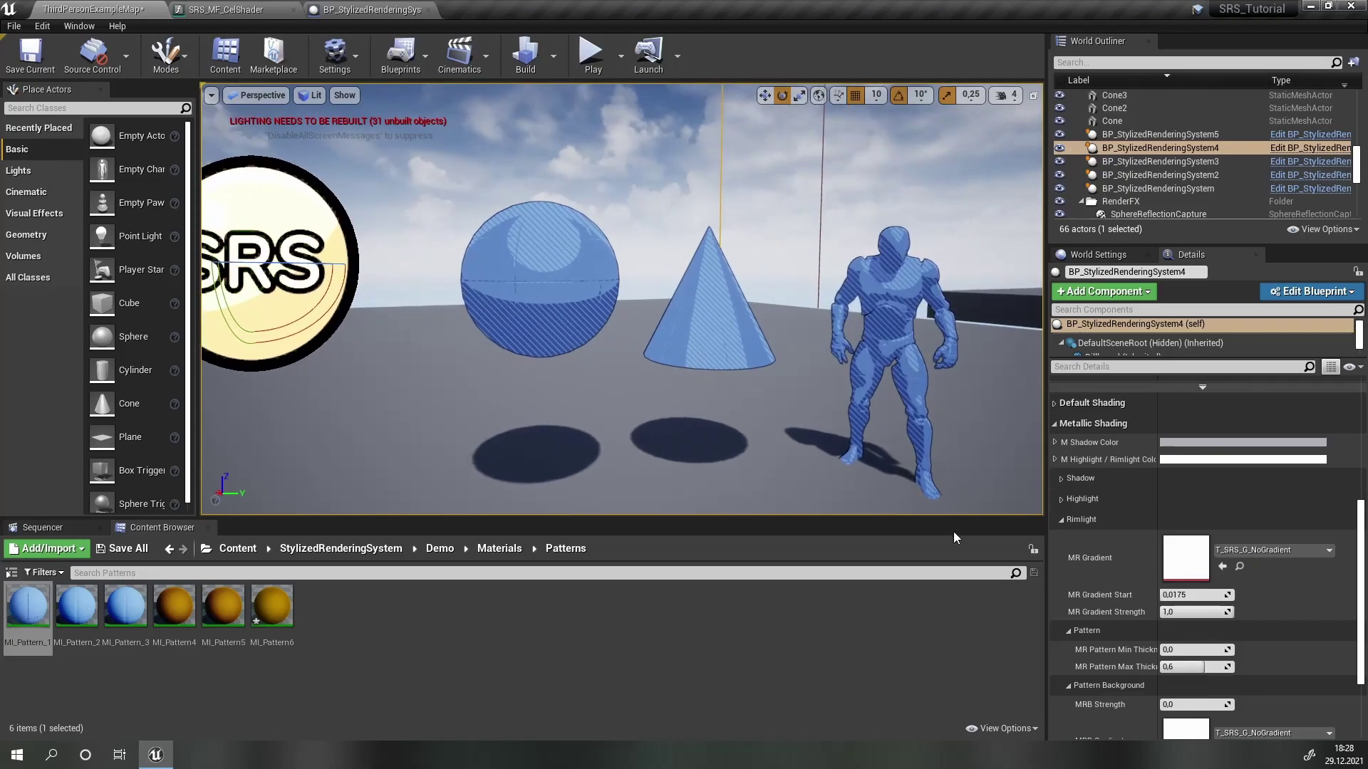
pyautogui.click(1062, 521)
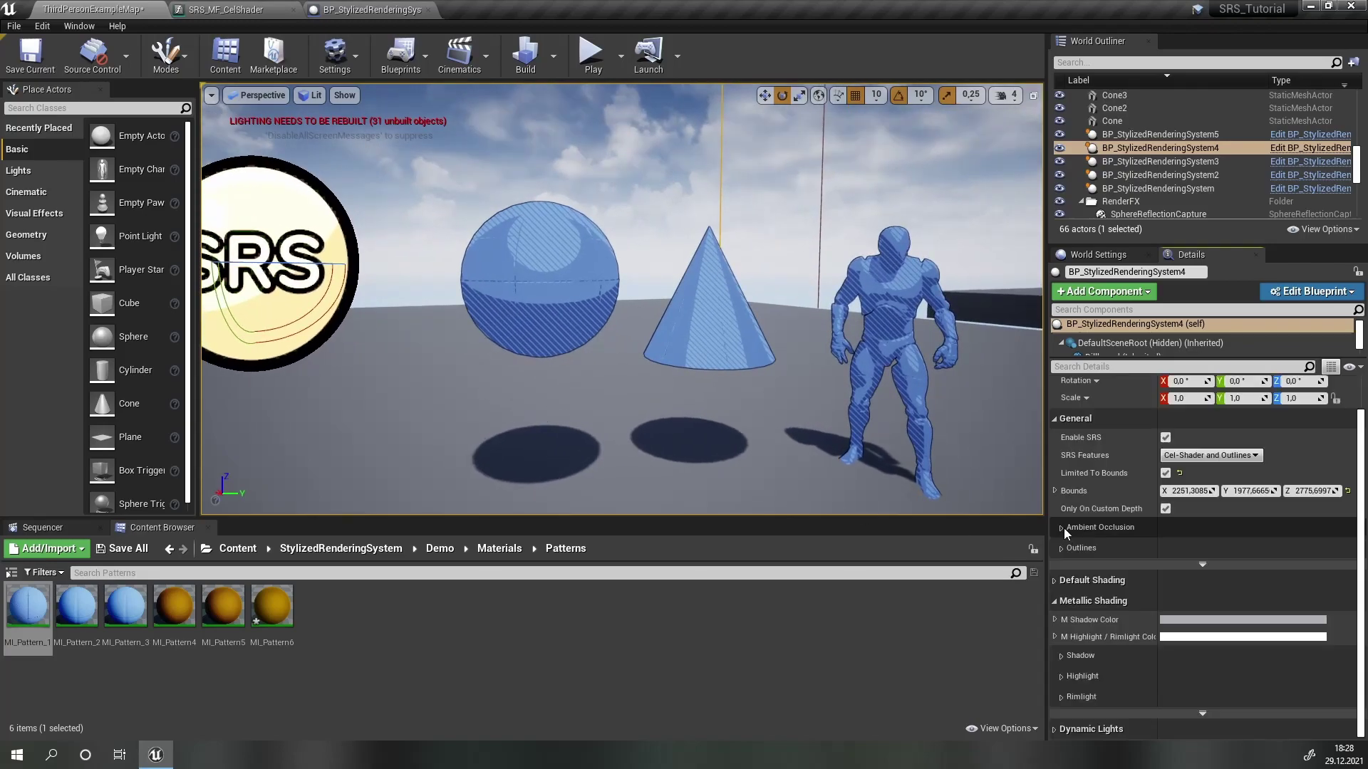
pyautogui.click(1057, 604)
pyautogui.click(1057, 461)
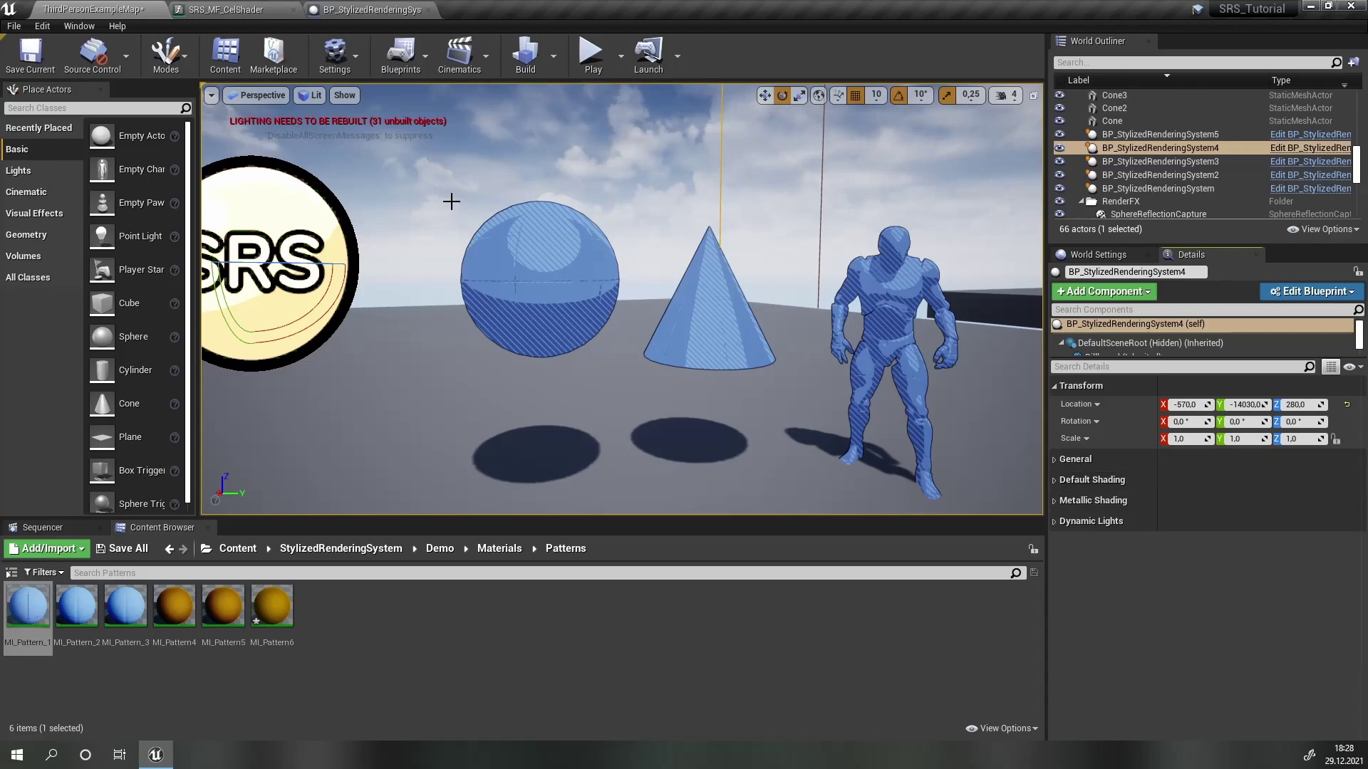
# Step: In Default Shading, assign T_SRS_G_Smooth as the highlight gradient (H Gradient) and set H Gradient Strength to 0,0
pyautogui.click(1057, 478)
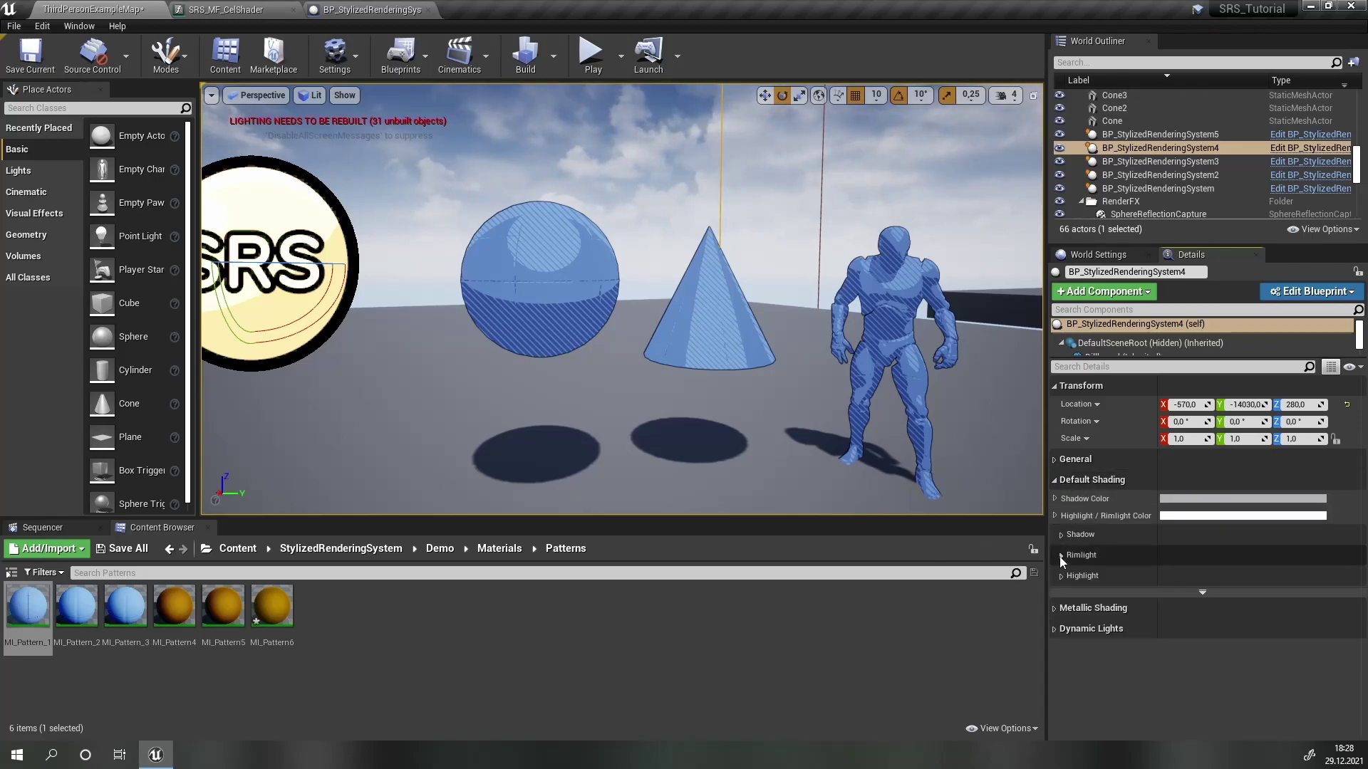
pyautogui.click(1062, 575)
pyautogui.scroll(-1, 1085, 587)
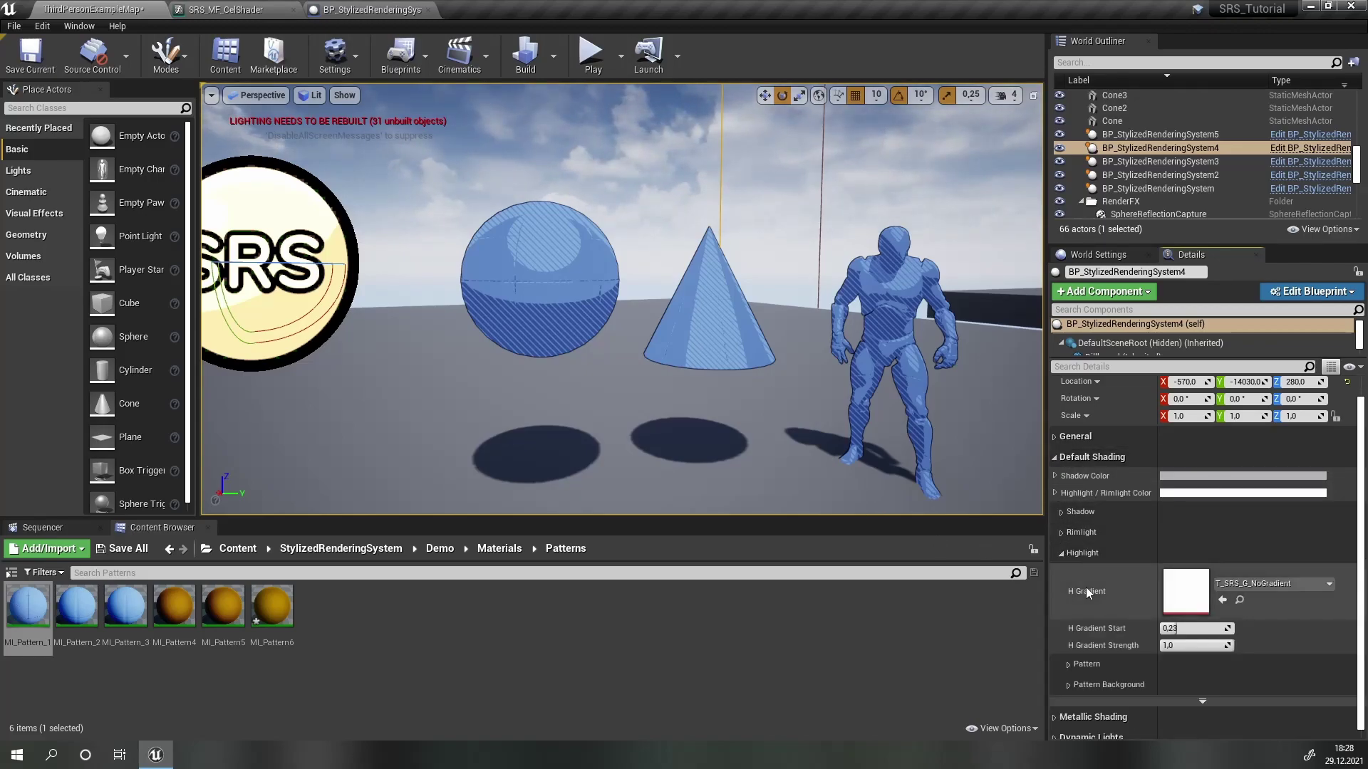
pyautogui.click(1253, 588)
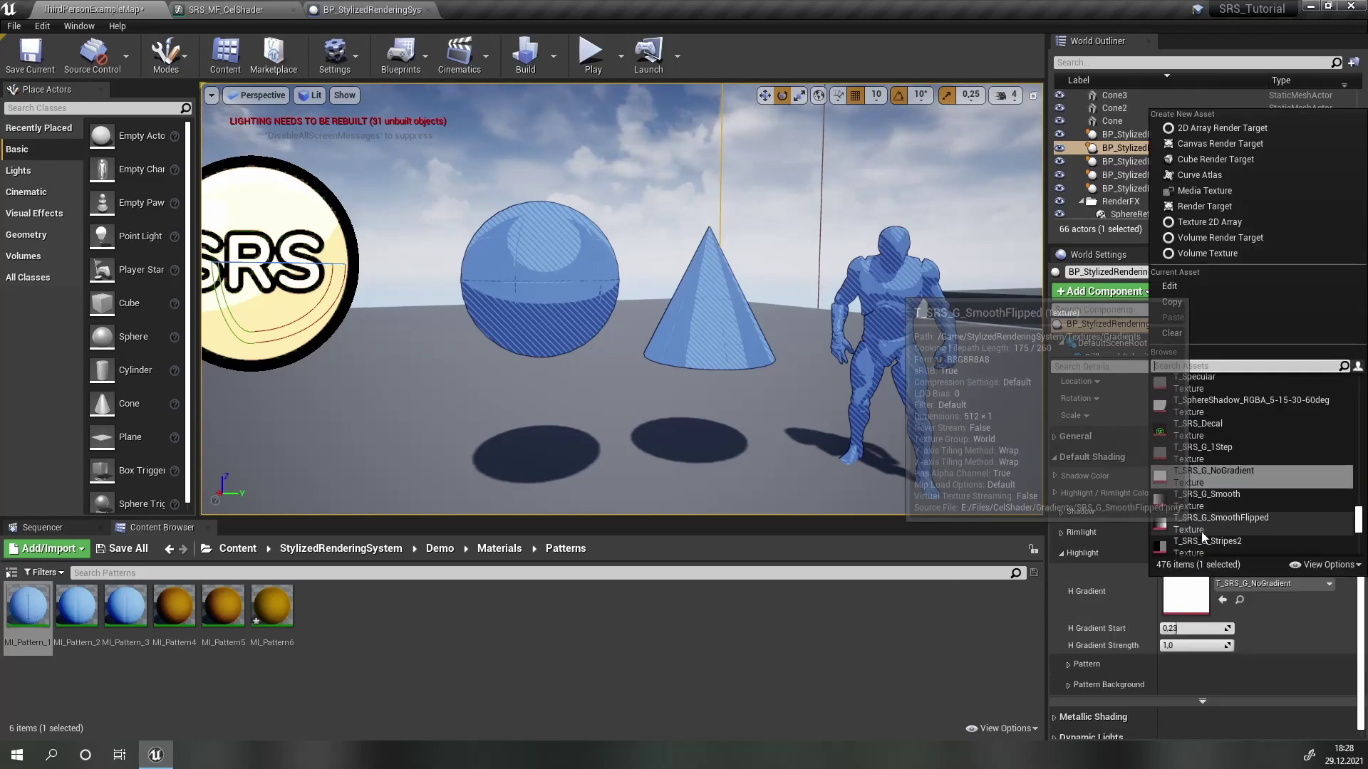
pyautogui.click(1198, 499)
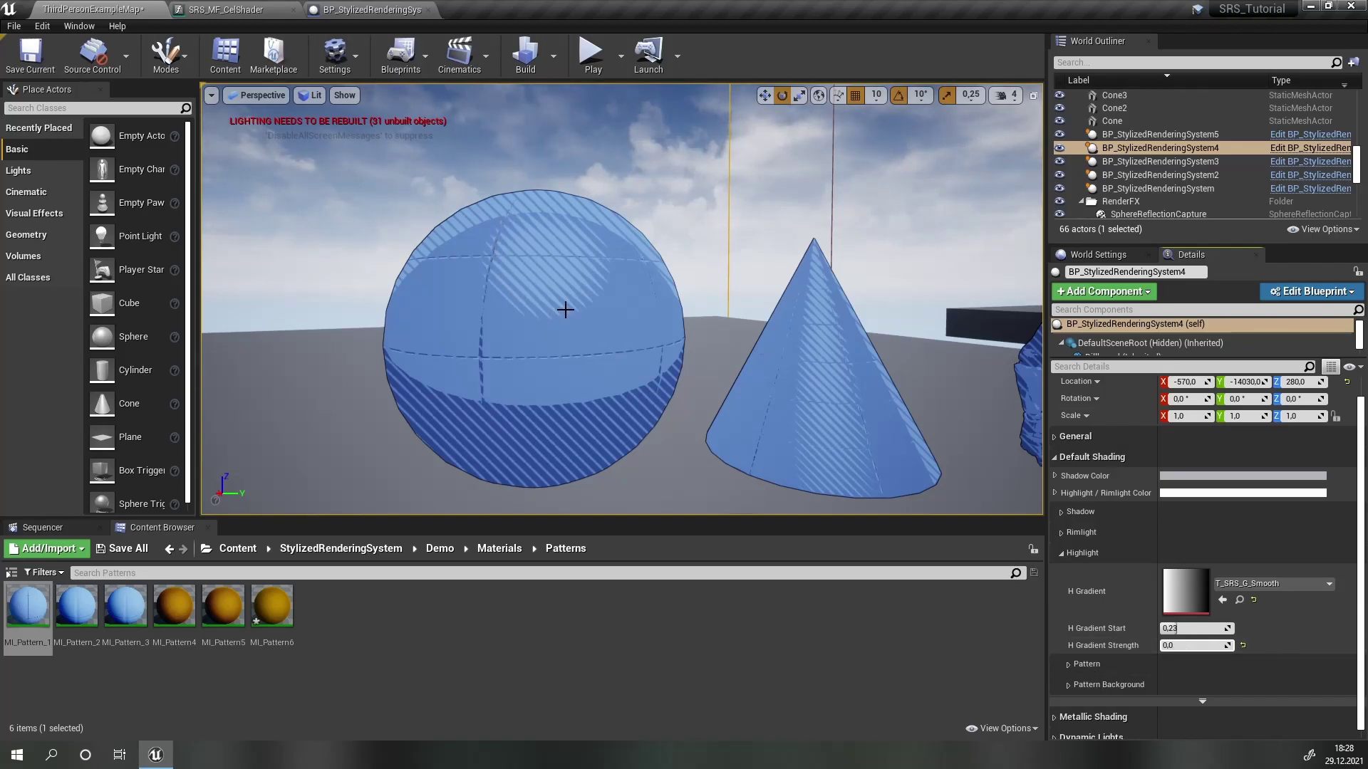
# Step: Set H Pattern Min Thickness to 1,0 and H Pattern Max Thickness to about 0,2
pyautogui.click(1065, 664)
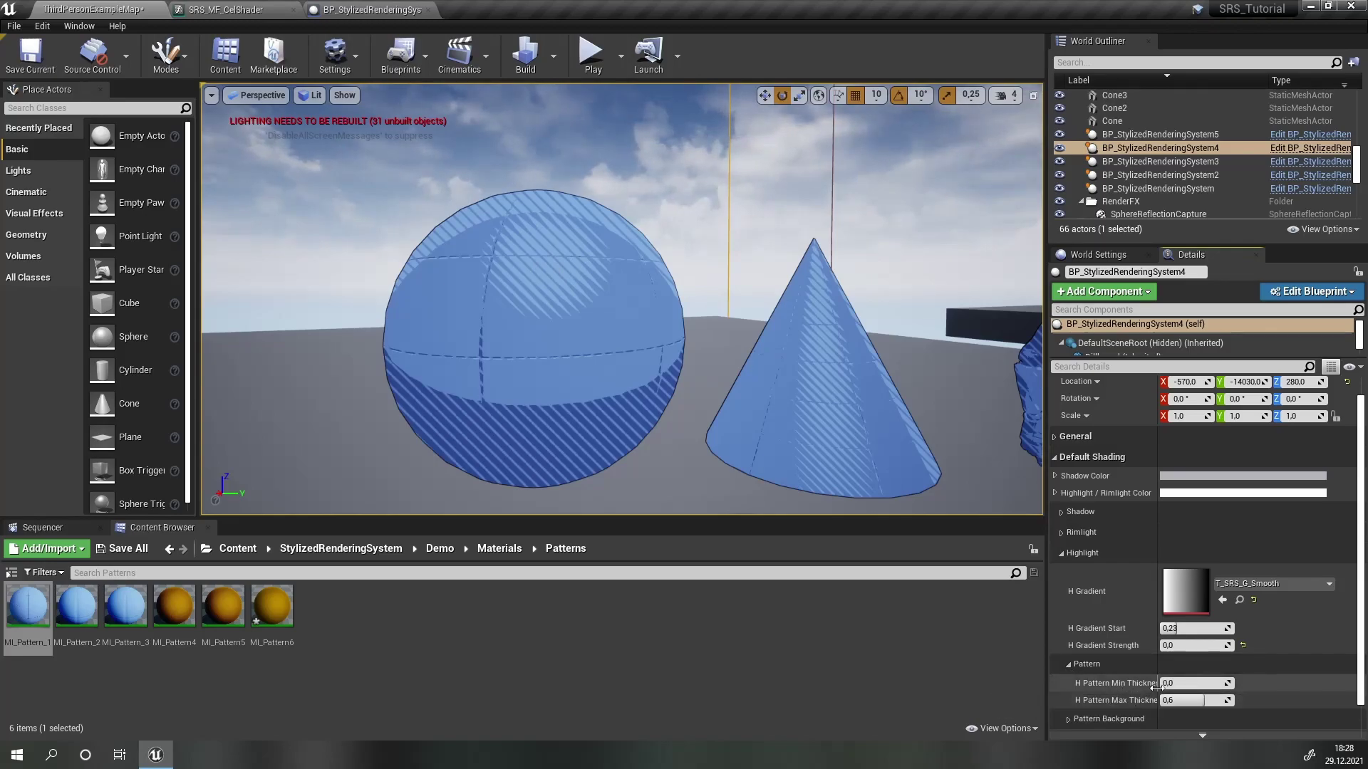
pyautogui.moveTo(1157, 689); pyautogui.dragTo(1175, 690)
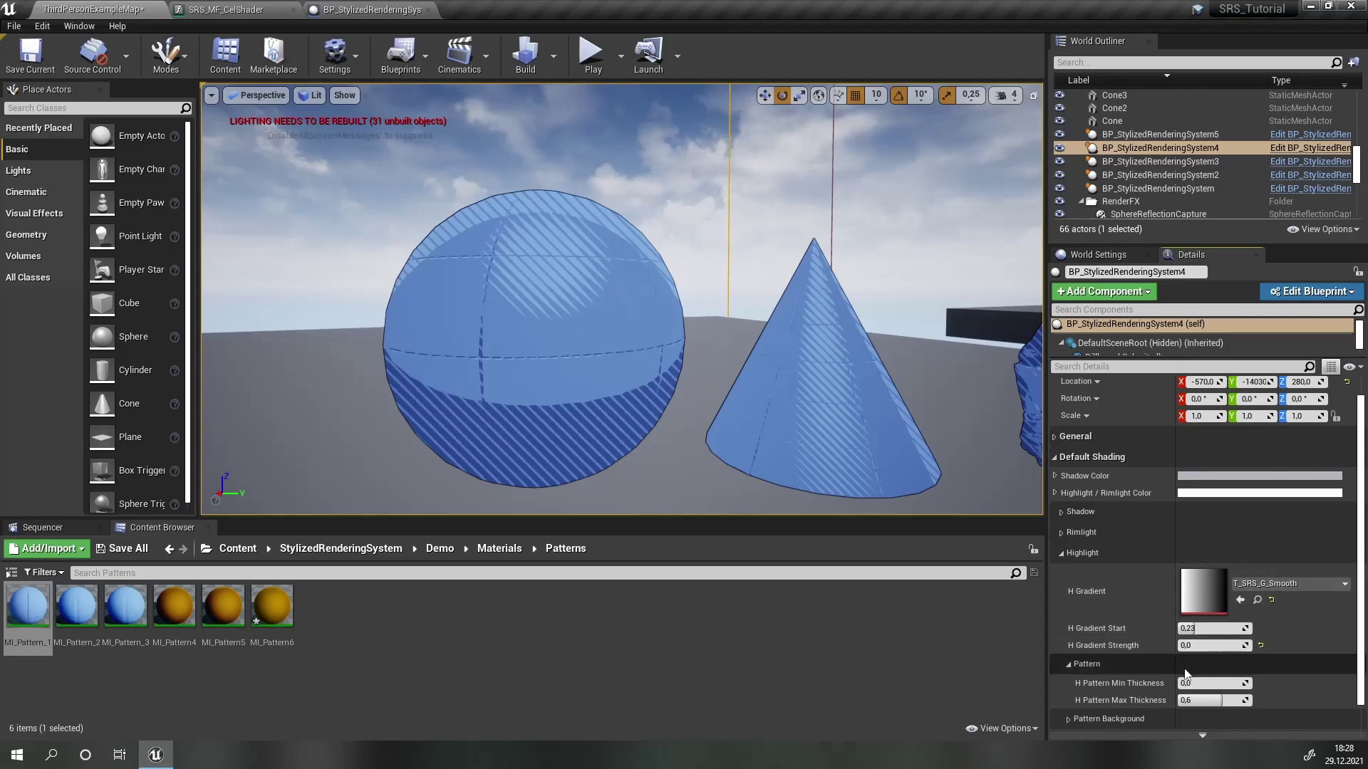
pyautogui.moveTo(1199, 683); pyautogui.dragTo(1250, 683)
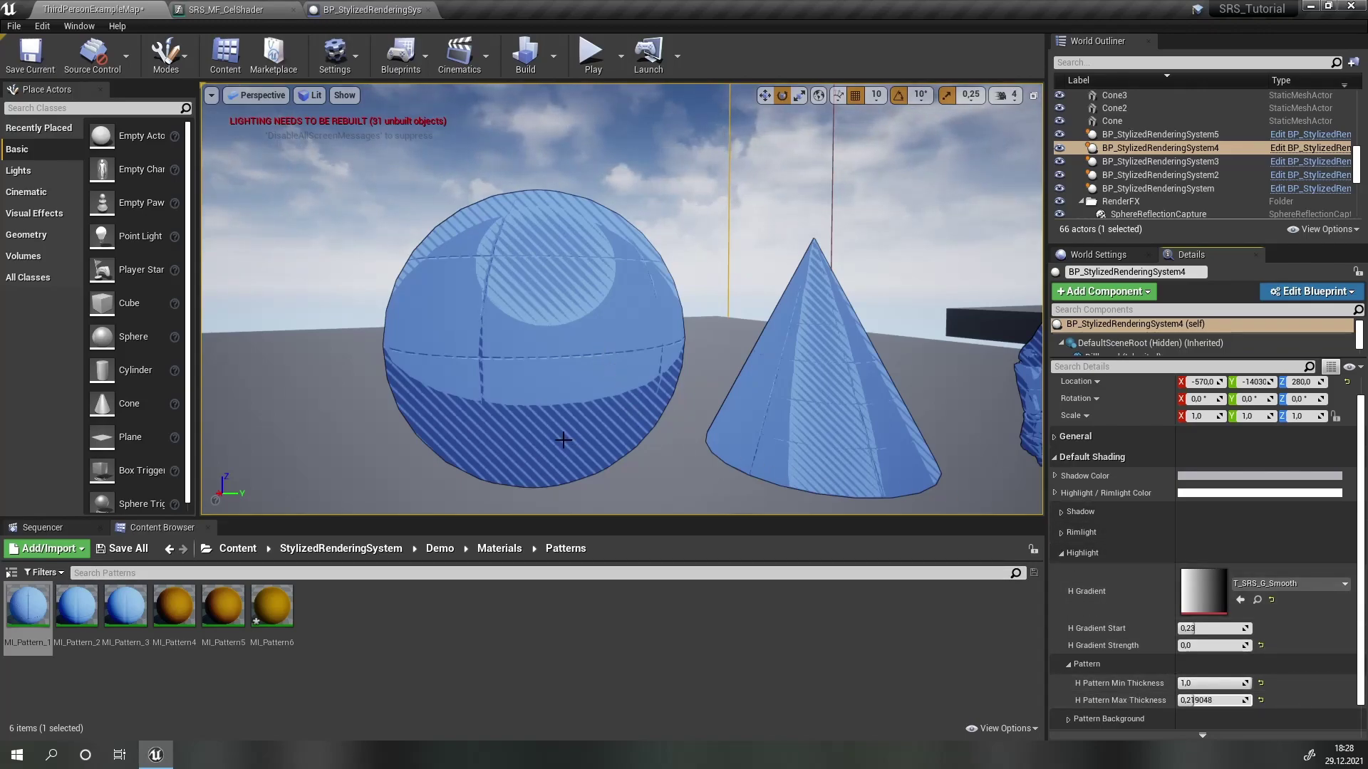
# Step: Assign T_SRS_G_Smooth as the shadow gradient (S Gradient), set S Gradient Strength to 0,0, and expand the shadow's pattern settings
pyautogui.click(1062, 553)
pyautogui.click(1060, 511)
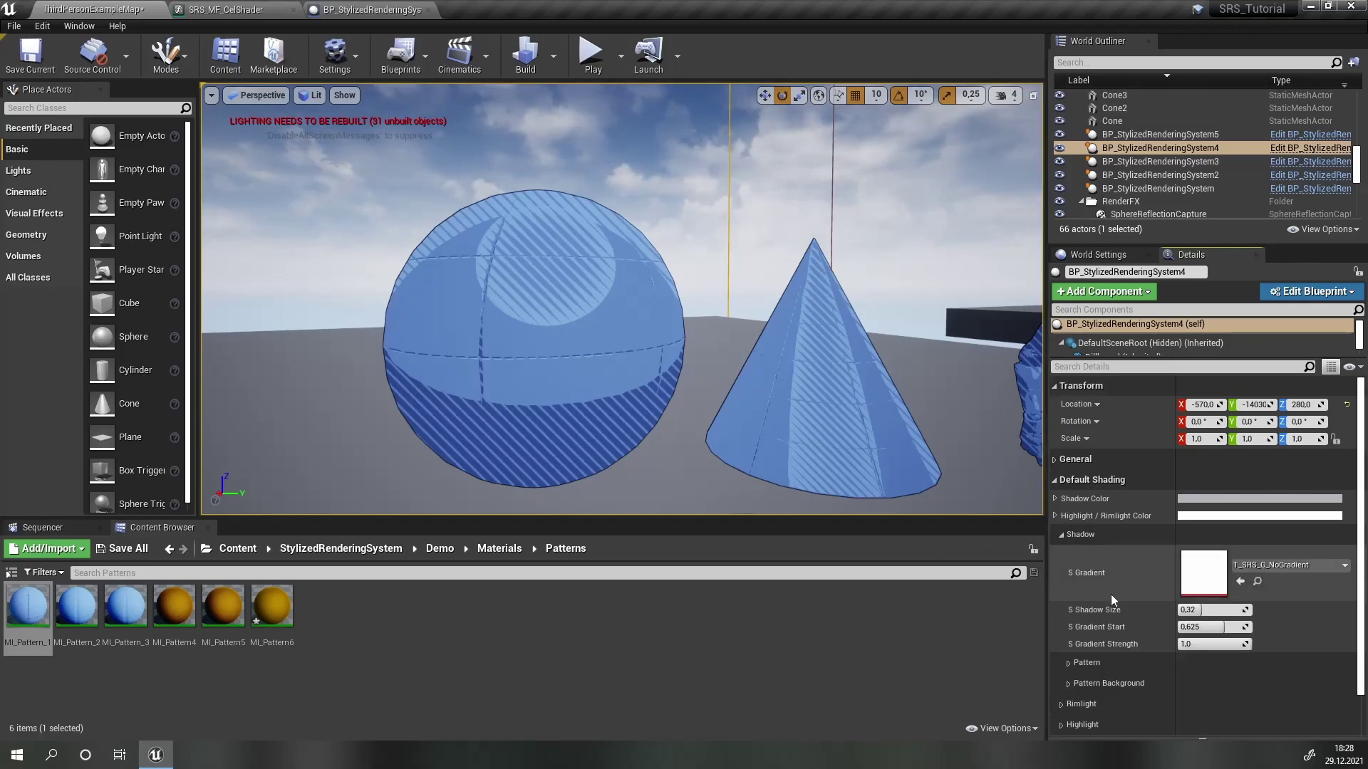
pyautogui.scroll(-1, 1112, 588)
pyautogui.click(1265, 524)
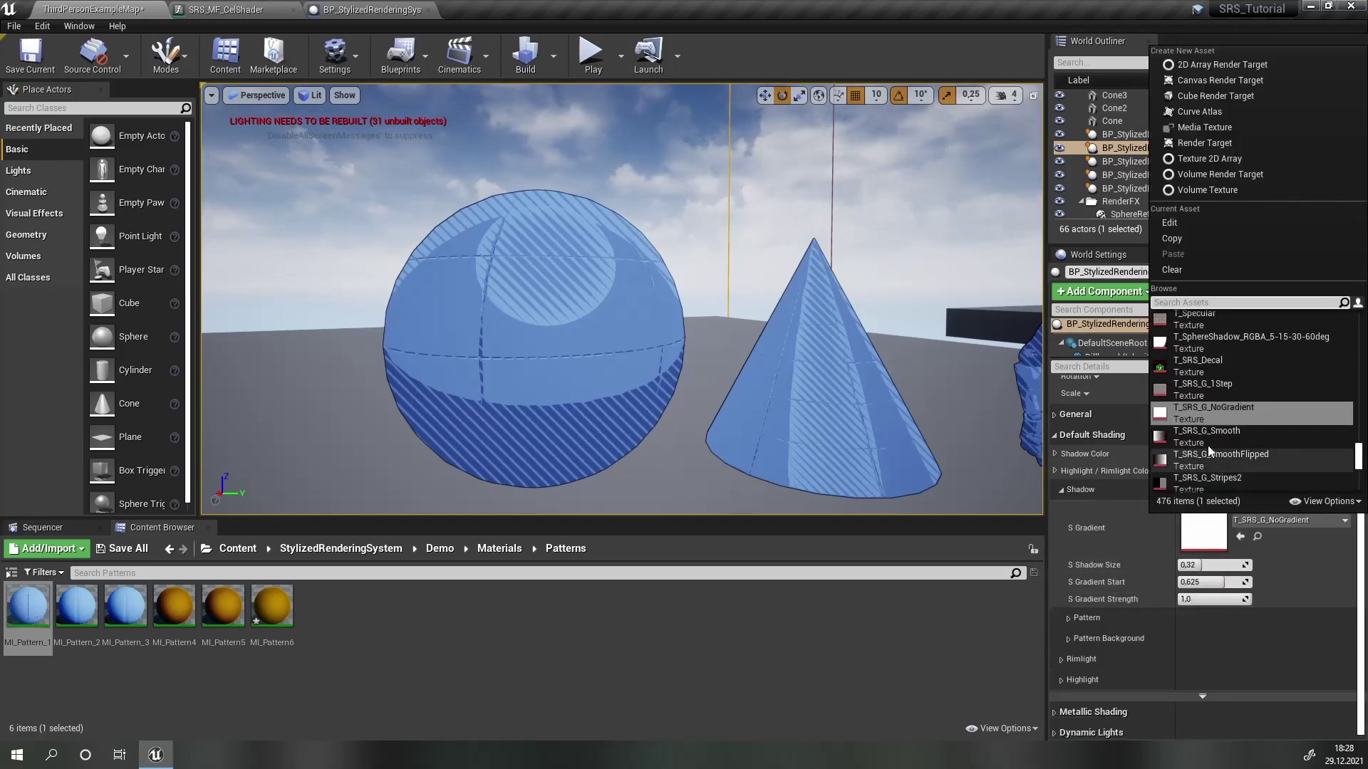
pyautogui.click(1199, 434)
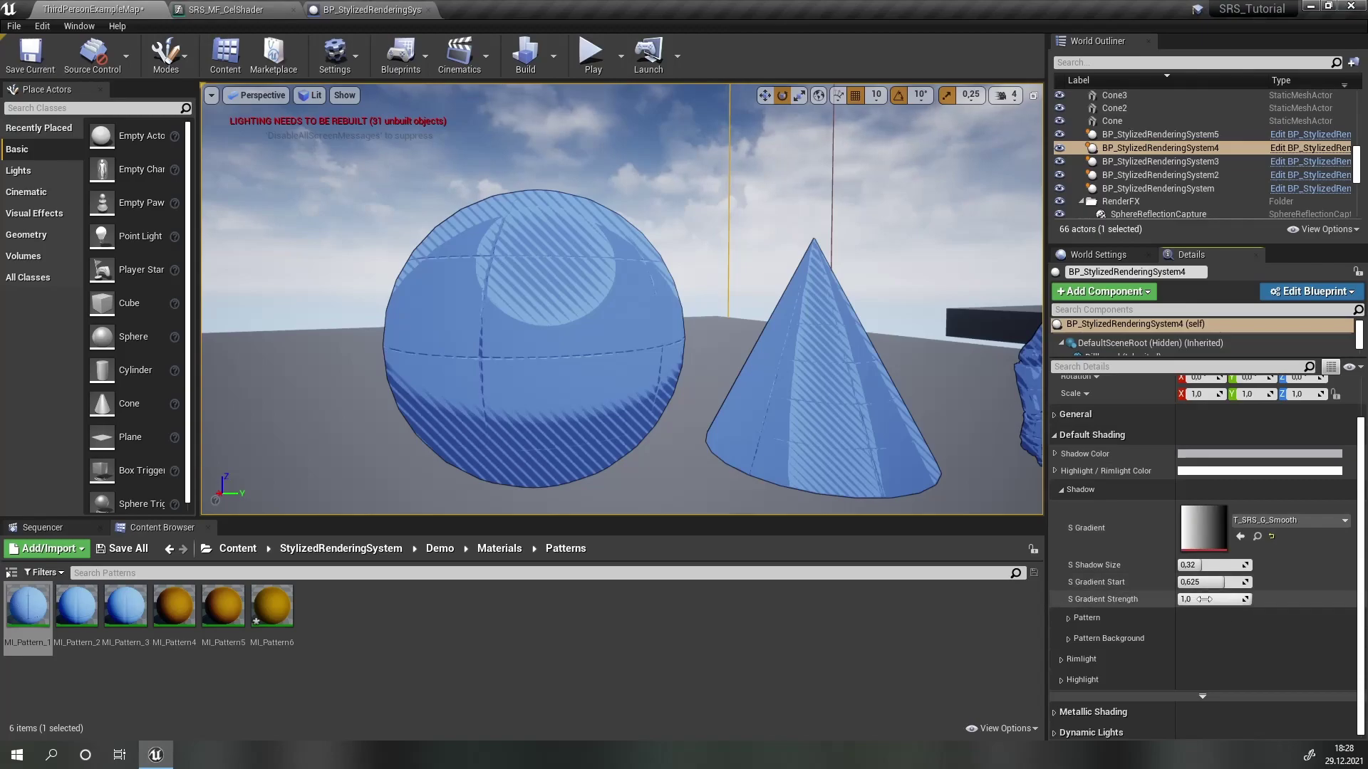
pyautogui.click(1068, 618)
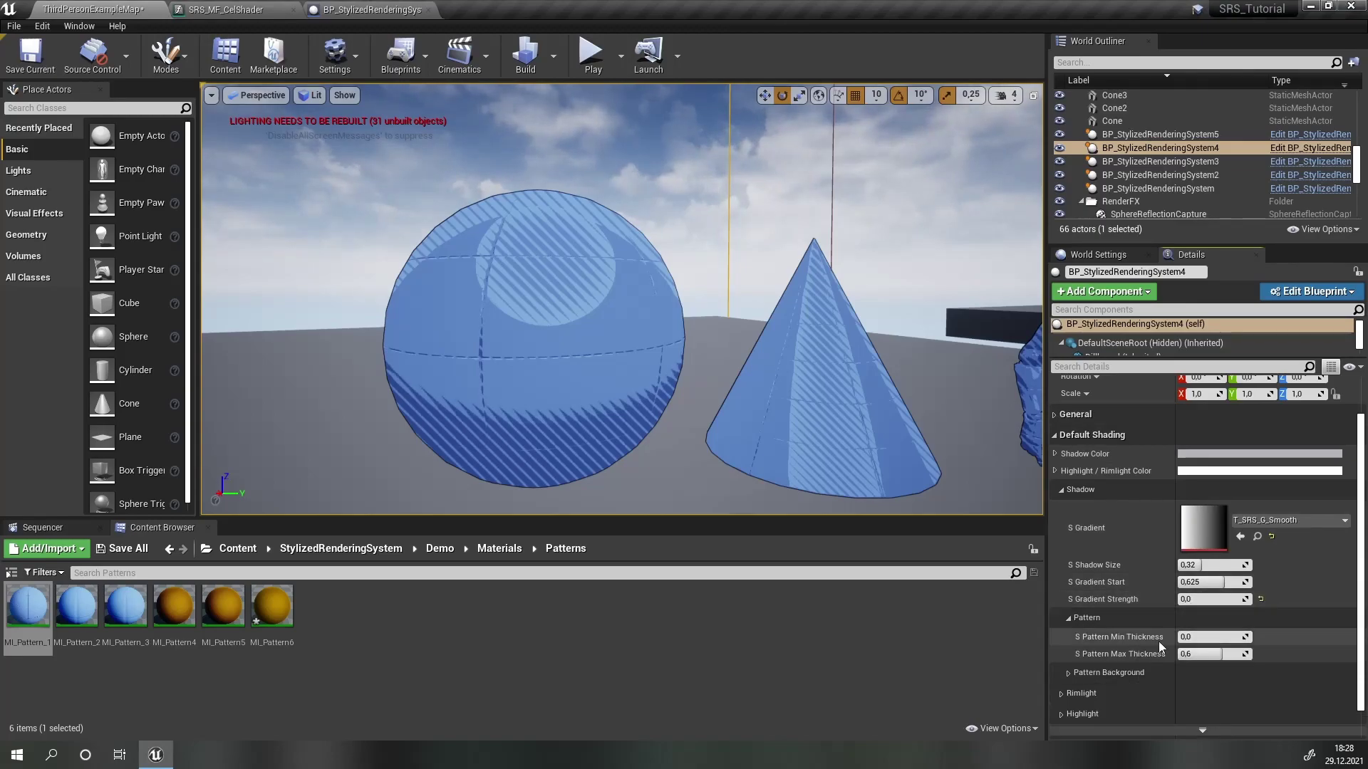
# Step: Set S Pattern Min Thickness to 1,0 and S Pattern Max Thickness to about 0,29, and collapse the Shadow settings
pyautogui.moveTo(1204, 637); pyautogui.dragTo(1203, 654)
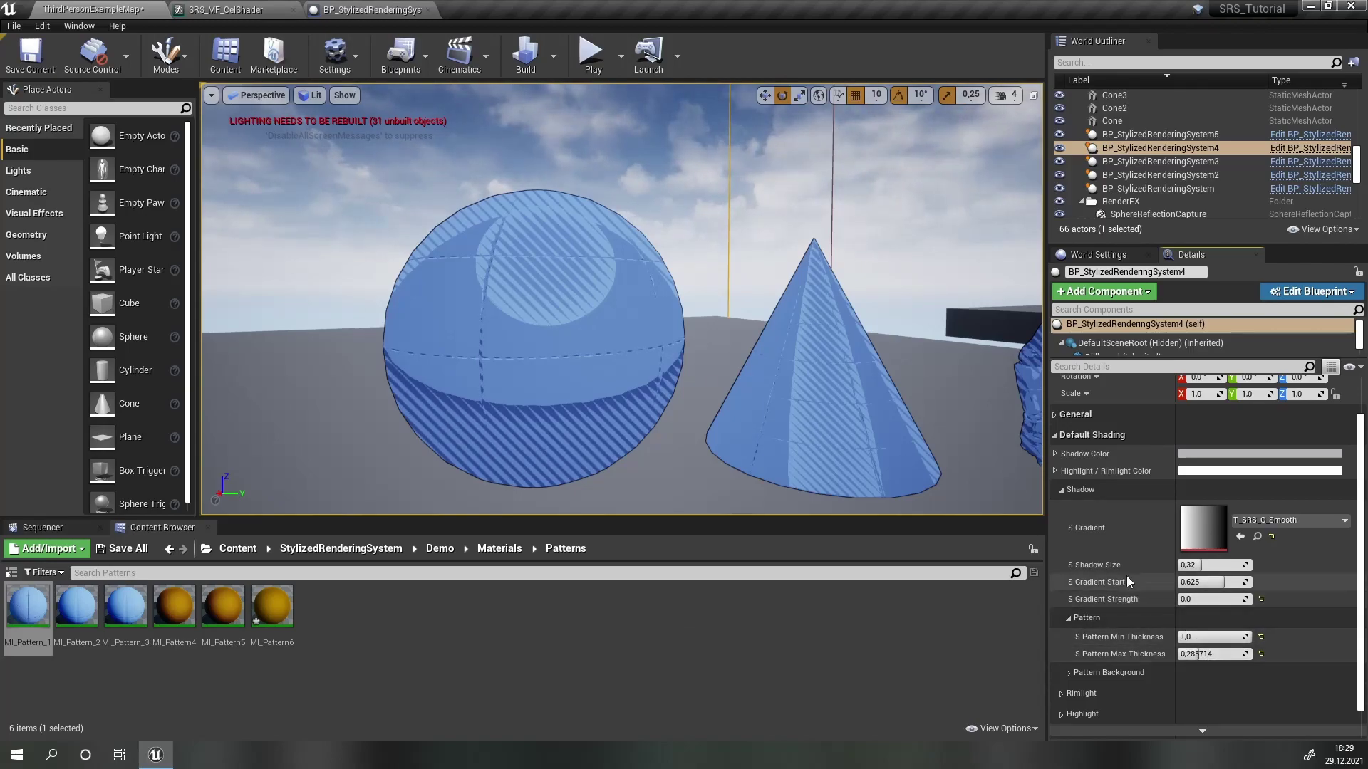
pyautogui.click(1060, 490)
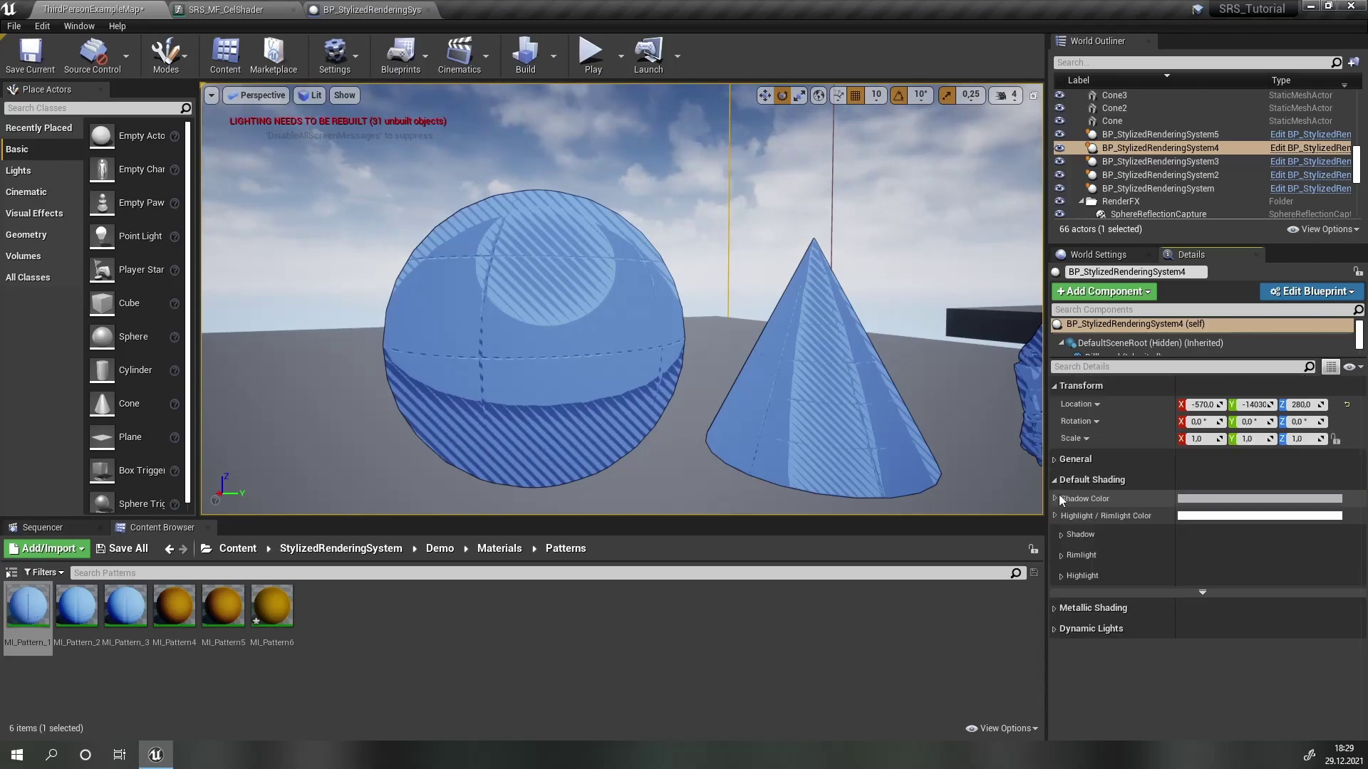
# Step: Assign T_SRS_G_Smooth as the rimlight gradient, with R Gradient Strength 0,0, R Pattern Min Thickness 1,0 and Max Thickness about 0,27
pyautogui.click(1070, 555)
pyautogui.click(1250, 587)
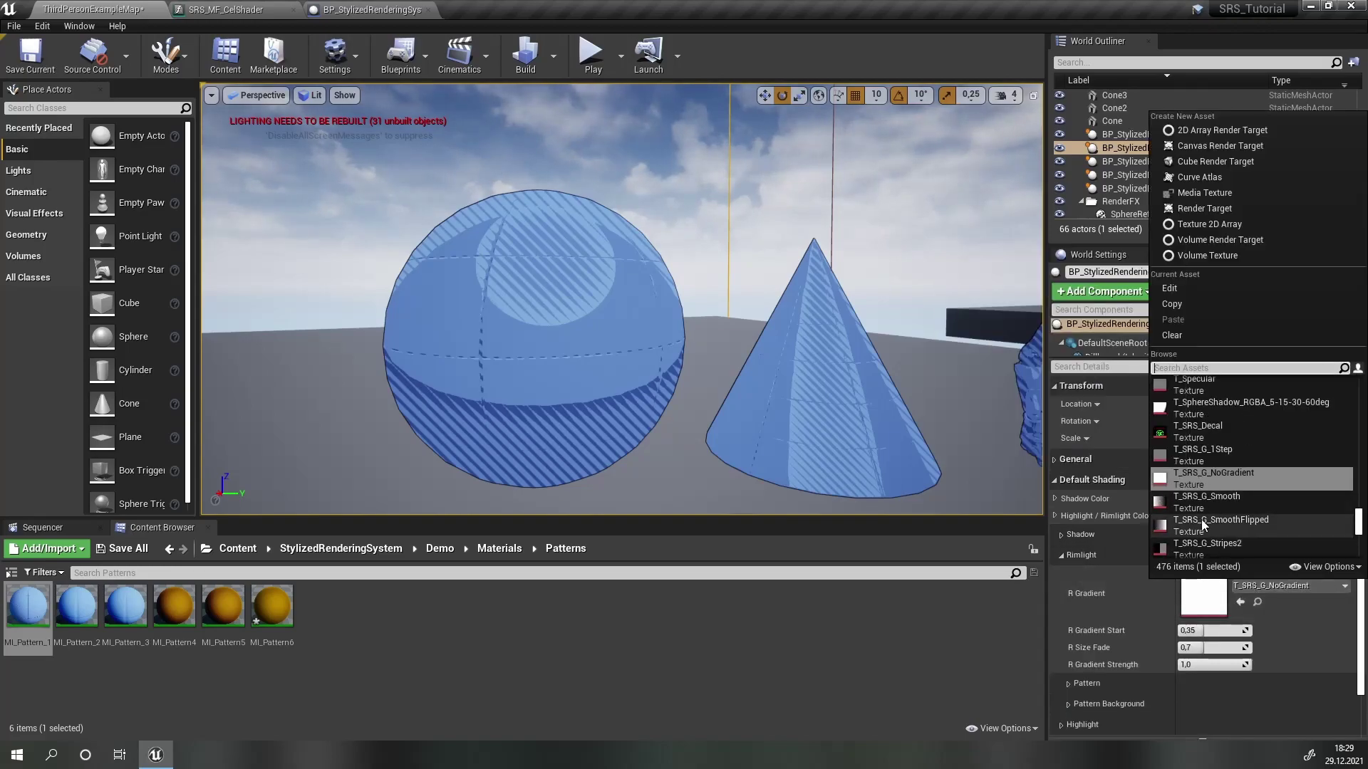
pyautogui.click(1201, 519)
pyautogui.moveTo(753, 435); pyautogui.dragTo(567, 293, button='right')
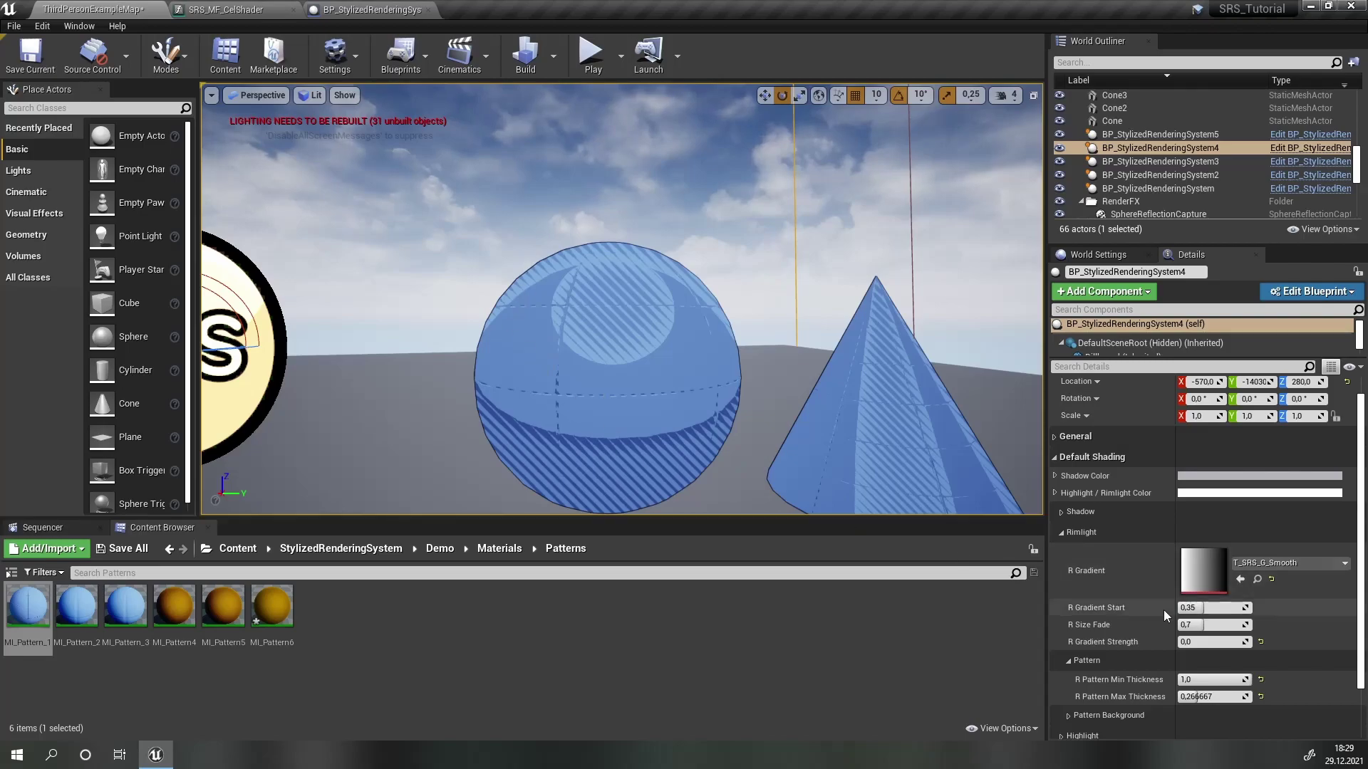
pyautogui.click(1073, 533)
# Step: Set the default shadow's pattern background strength (SB Strength) to 0,5 and adjust the rimlight's pattern background
pyautogui.click(1064, 535)
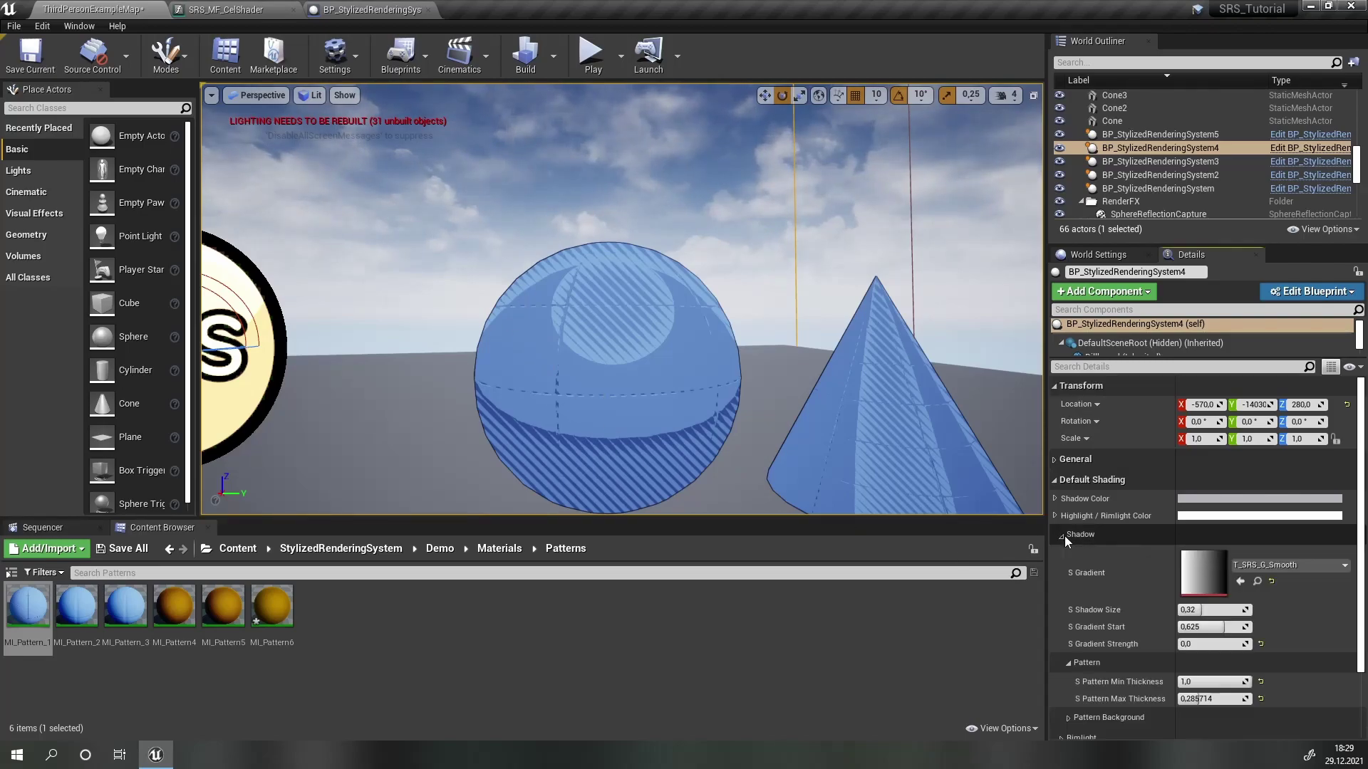
pyautogui.scroll(-2, 1096, 639)
pyautogui.click(1070, 635)
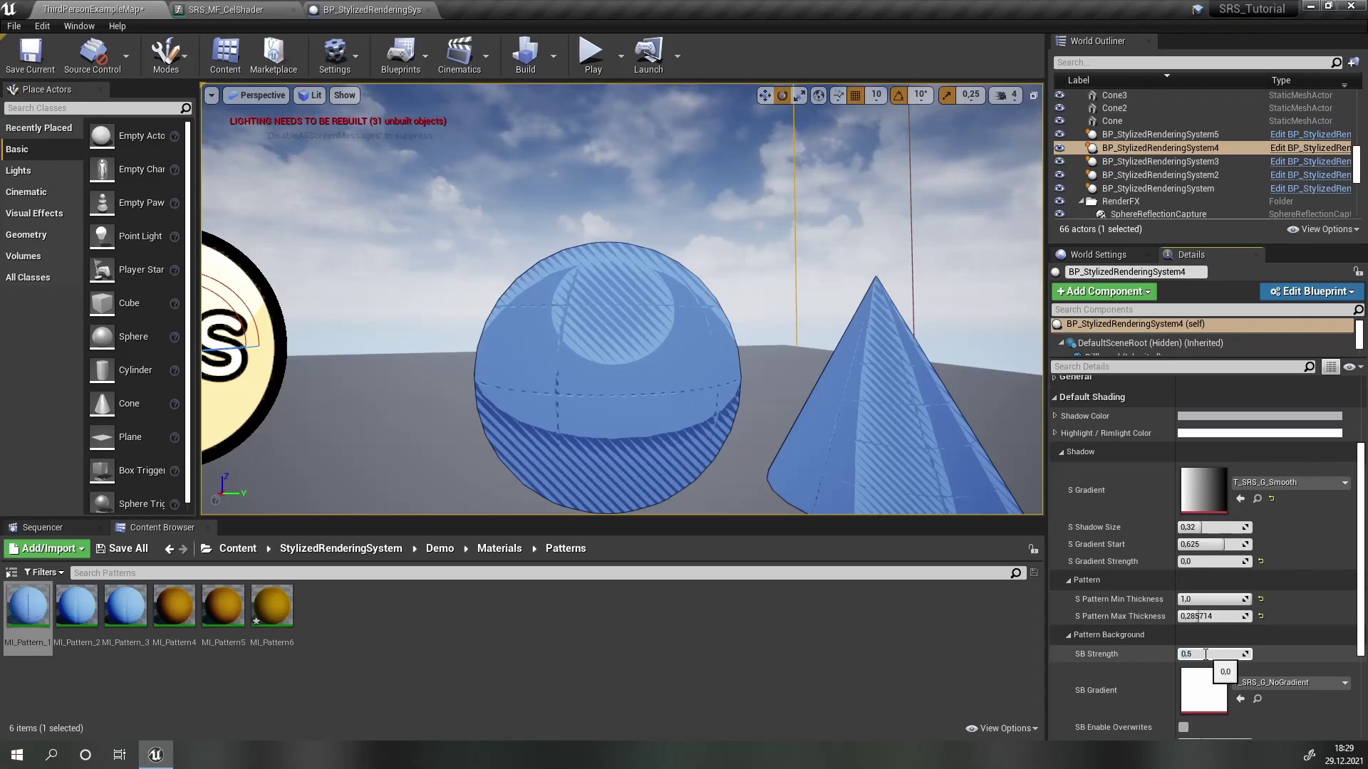
pyautogui.click(1063, 451)
pyautogui.click(1061, 577)
pyautogui.click(1061, 555)
pyautogui.scroll(-5, 1211, 584)
pyautogui.click(1222, 580)
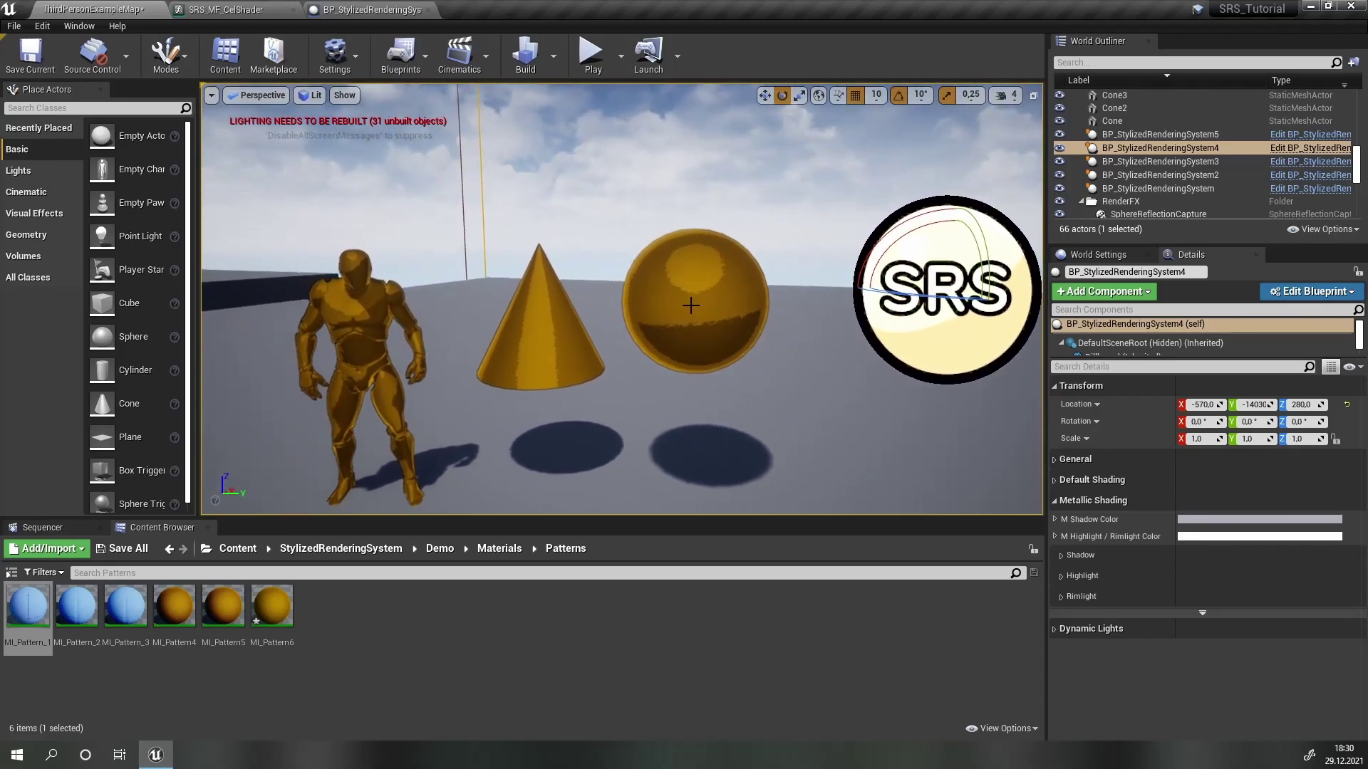
# Step: Apply the MI_Pattern6 material to the gold cone, mannequin and sphere
pyautogui.moveTo(271, 605); pyautogui.dragTo(577, 349)
pyautogui.moveTo(278, 624); pyautogui.dragTo(371, 406)
pyautogui.moveTo(274, 613); pyautogui.dragTo(356, 314)
pyautogui.moveTo(448, 453); pyautogui.dragTo(525, 461, button='right')
pyautogui.moveTo(636, 431); pyautogui.dragTo(604, 466, button='right')
pyautogui.moveTo(770, 425); pyautogui.dragTo(764, 431, button='right')
# Step: In Metallic Shading, assign T_SRS_G_Smooth as the shadow gradient (MS Gradient) and work through the shadow's pattern and pattern background settings
pyautogui.click(1063, 558)
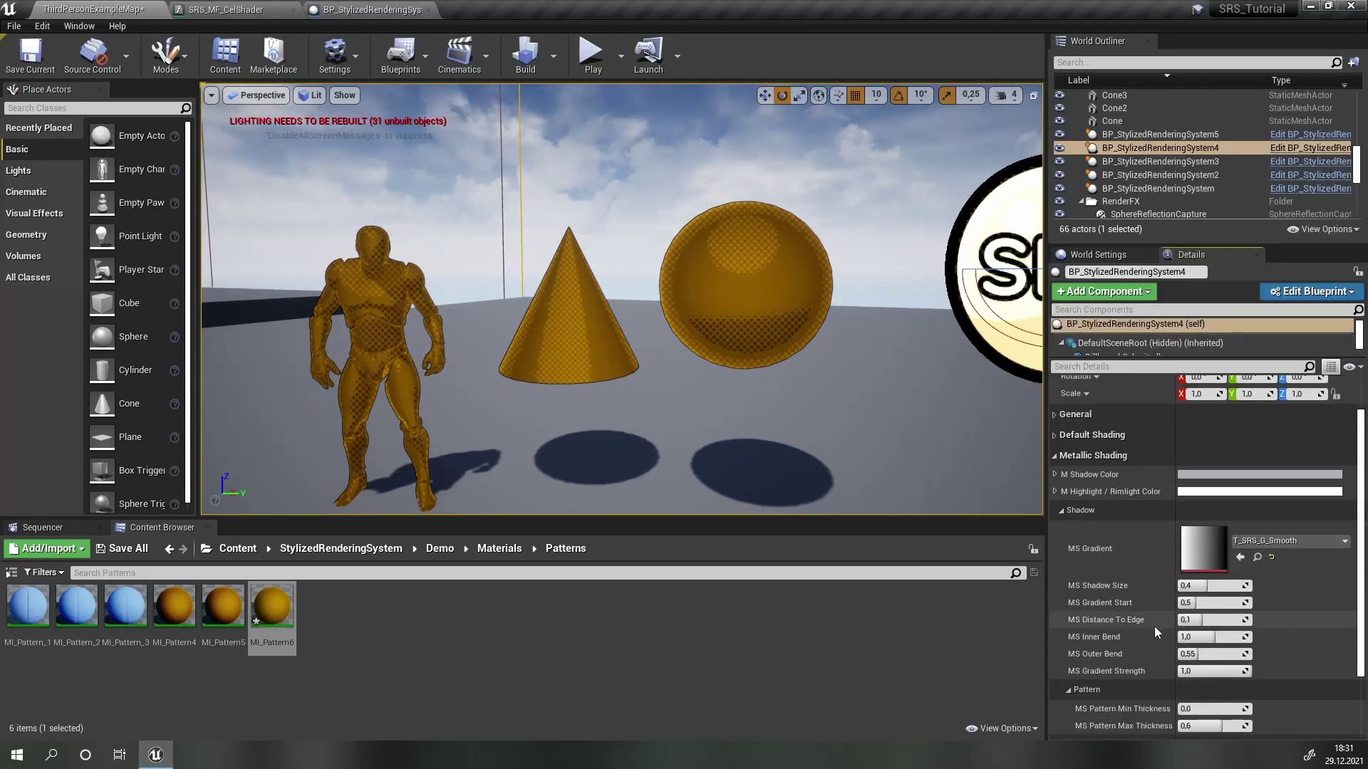
pyautogui.scroll(-2, 1154, 624)
pyautogui.click(1079, 699)
pyautogui.scroll(-3, 1078, 699)
pyautogui.click(1066, 395)
# Step: Assign T_SRS_G_Smooth as the metallic highlight gradient (MH Gradient) and set MH Gradient Strength to 0,0
pyautogui.click(1074, 609)
pyautogui.click(1154, 653)
pyautogui.click(1154, 654)
pyautogui.click(1154, 677)
pyautogui.scroll(-3, 1165, 643)
pyautogui.scroll(-1, 1154, 634)
pyautogui.click(1077, 587)
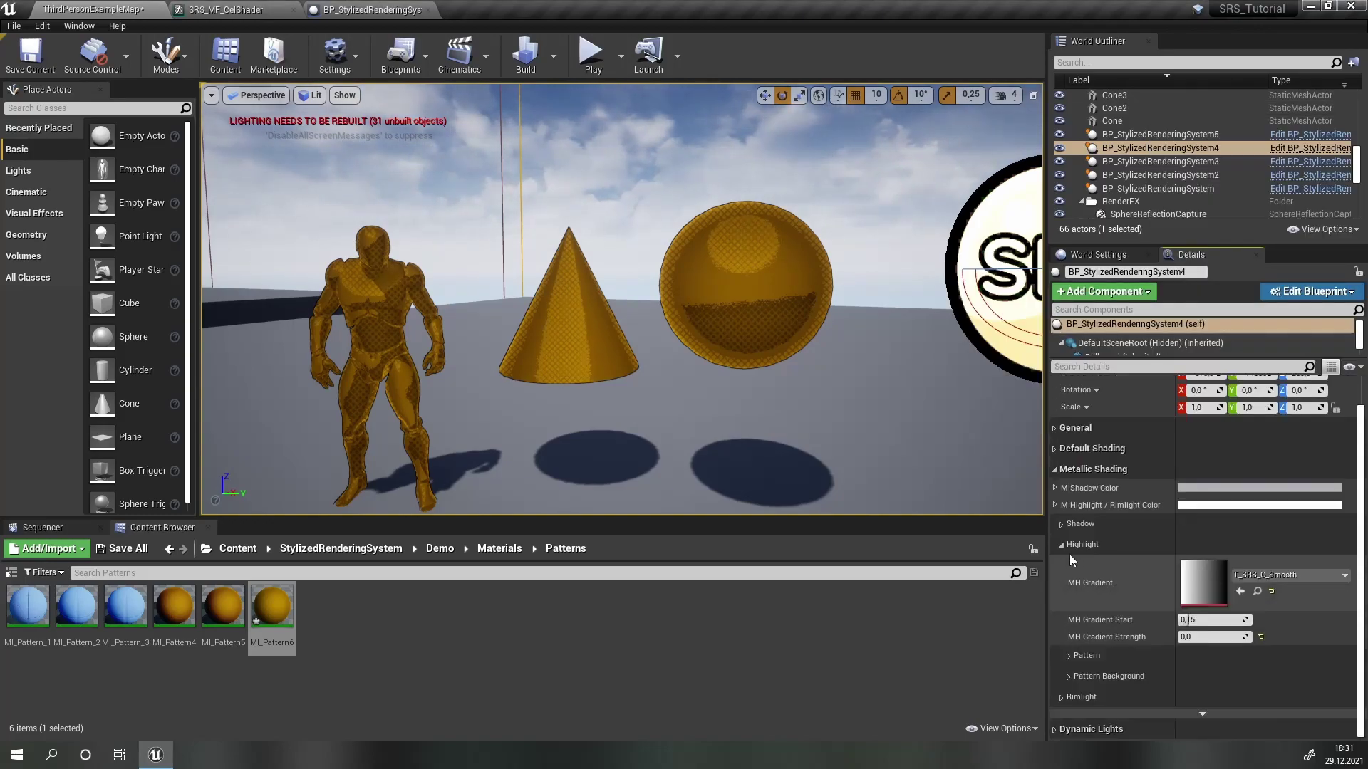
# Step: Set the metallic rimlight to gradient T_SRS_G_Smooth, MR Gradient Strength 0,0, pattern Min Thickness 1,0, Max Thickness about 0,19 and MRB Strength 0,5
pyautogui.click(1074, 548)
pyautogui.click(1074, 595)
pyautogui.click(1250, 626)
pyautogui.click(1172, 589)
pyautogui.scroll(-1, 1172, 588)
pyautogui.moveTo(1222, 644); pyautogui.dragTo(1251, 681)
pyautogui.moveTo(1221, 698); pyautogui.dragTo(1191, 698)
pyautogui.scroll(-2, 1191, 698)
pyautogui.click(1188, 668)
# Step: Inspect the metallic pattern shading on the gold mannequin, cone and sphere from several viewpoints
pyautogui.moveTo(622, 299)
pyautogui.mouseDown(button='right')
pyautogui.moveTo(567, 285)
pyautogui.moveTo(609, 317)
pyautogui.mouseUp(button='right')
pyautogui.press('w')
pyautogui.press('q')
pyautogui.press('e')
pyautogui.moveTo(562, 306); pyautogui.dragTo(567, 356)
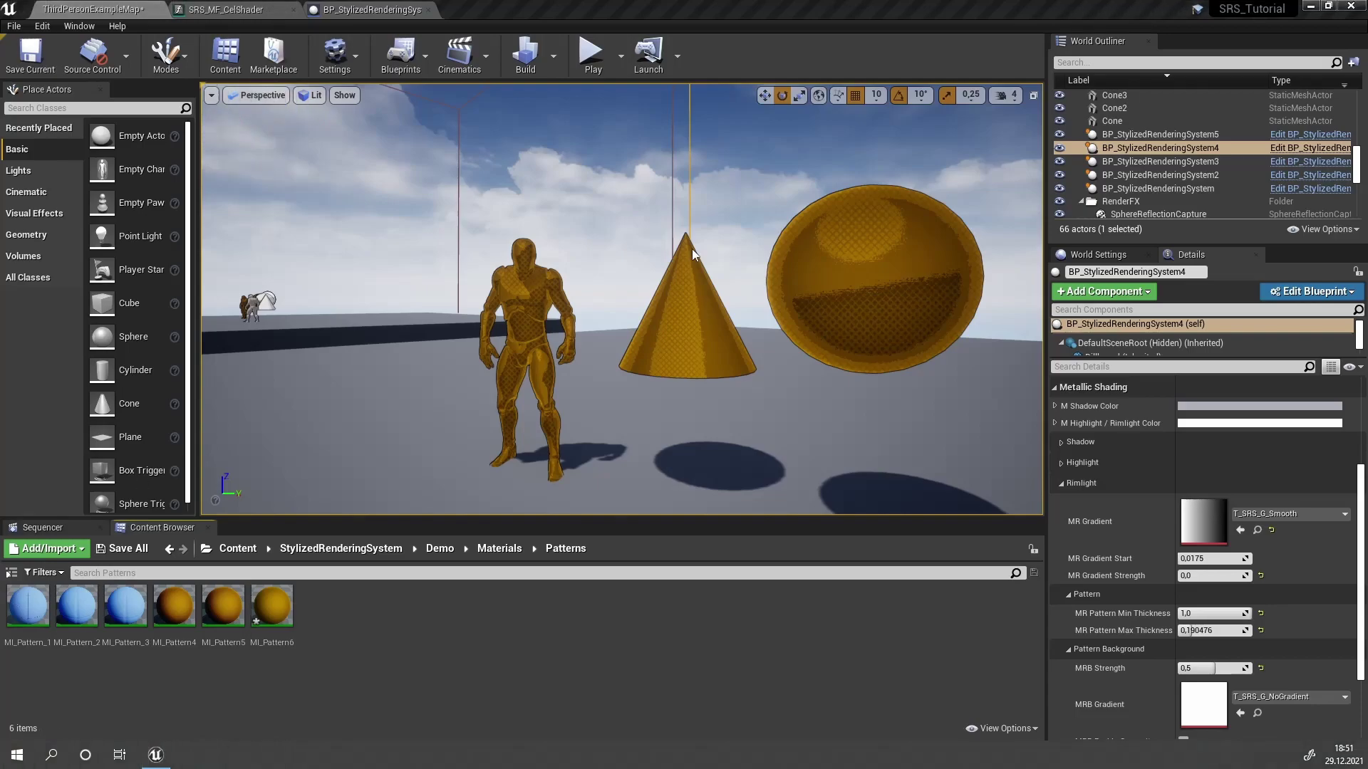
pyautogui.moveTo(721, 191); pyautogui.dragTo(584, 191, button='right')
pyautogui.press('w')
pyautogui.press('e')
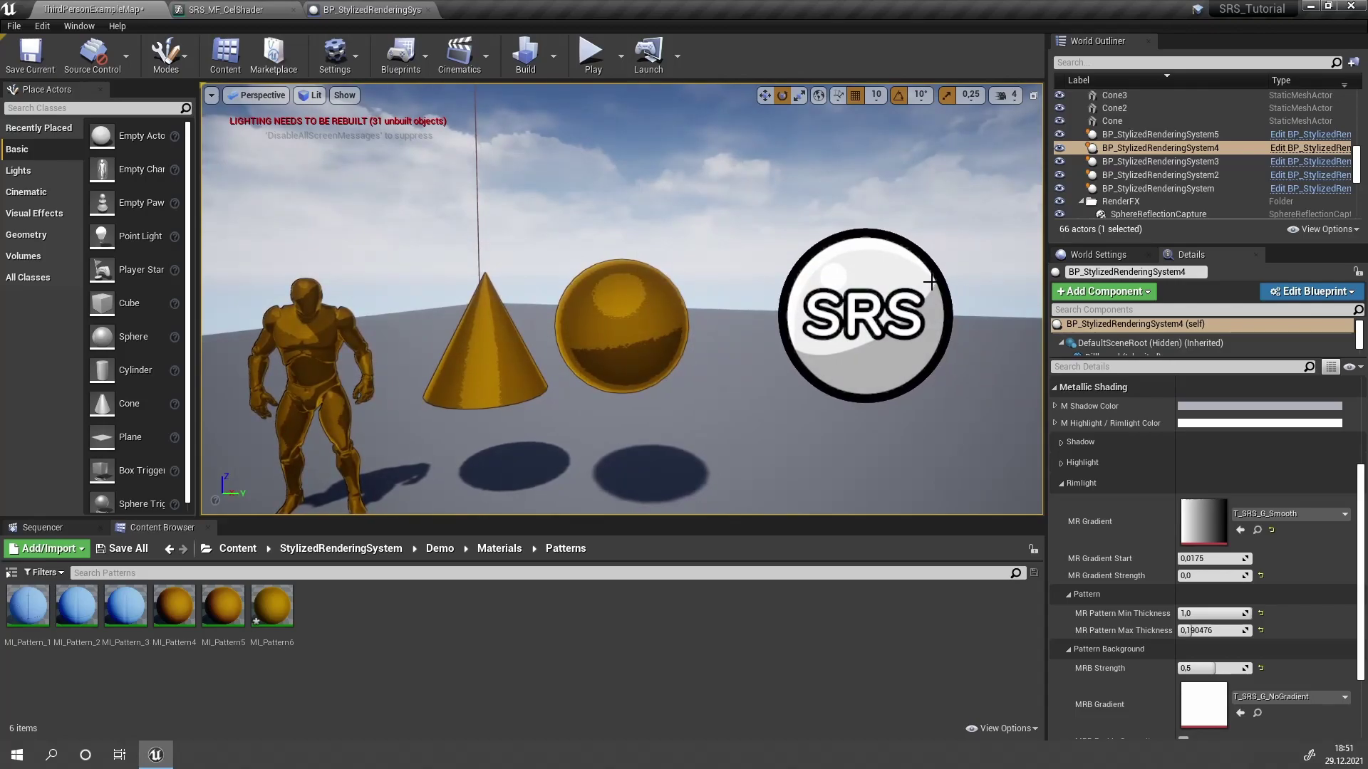
# Step: Select BP_StylizedRenderingSystem5, assign T_SRS_G_Stripes2 as its metallic highlight gradient (MH Gradient), and set MH Gradient Start to about 0,68
pyautogui.click(930, 282)
pyautogui.click(1082, 484)
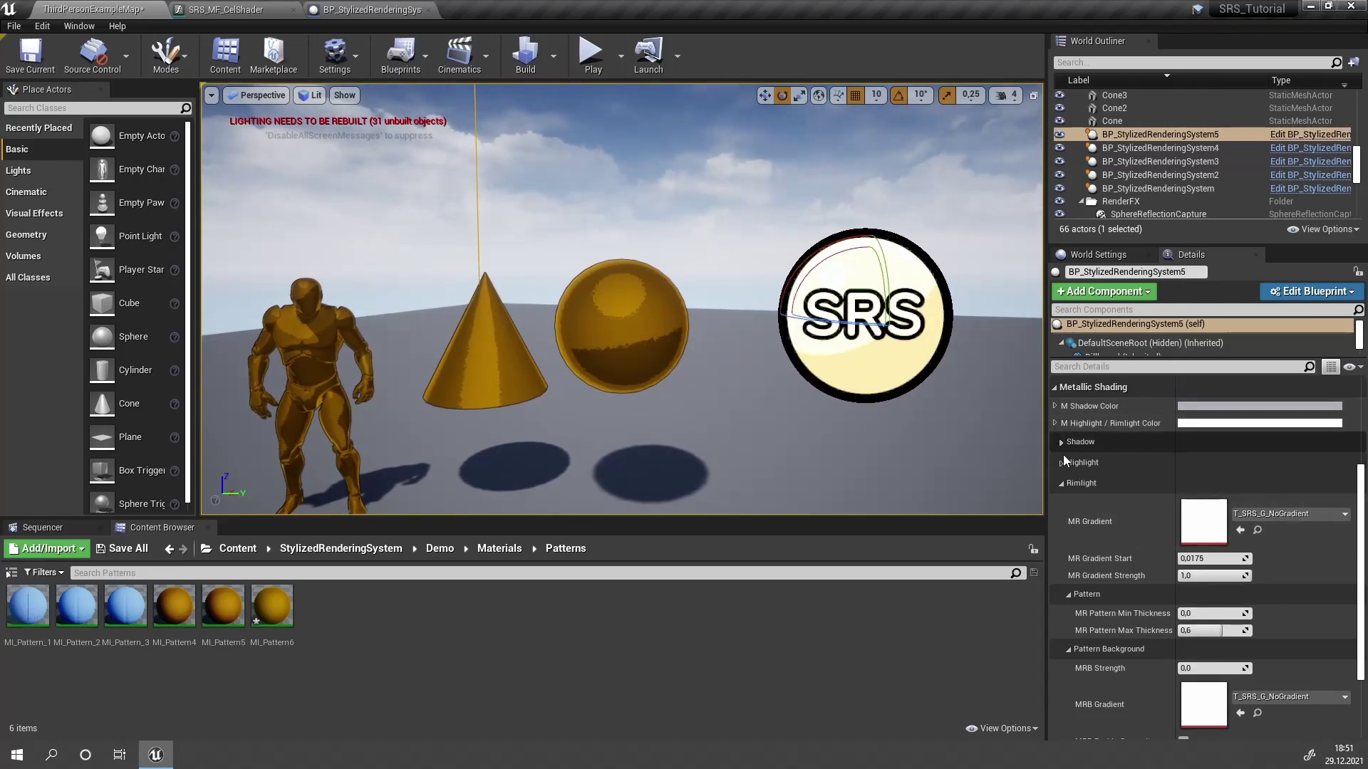
pyautogui.scroll(3, 1066, 466)
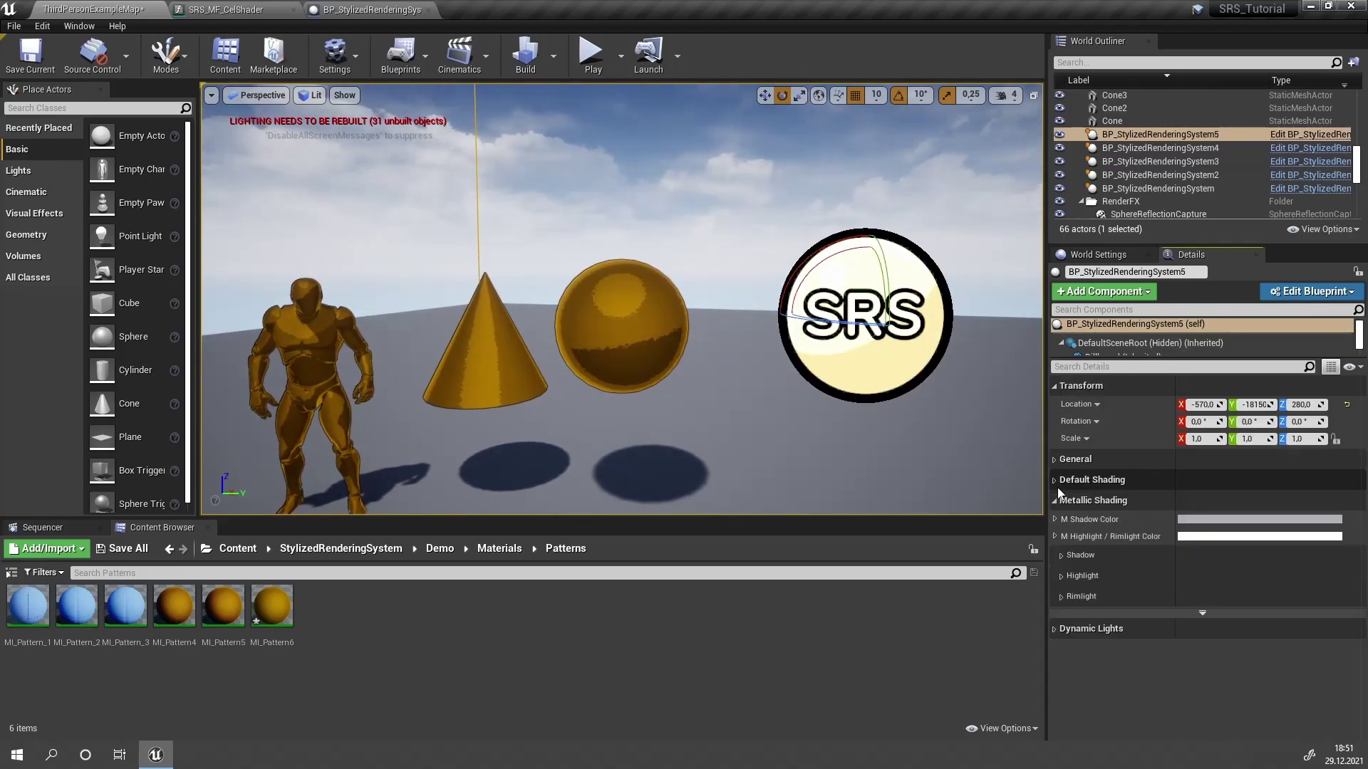
pyautogui.click(1061, 578)
pyautogui.click(1281, 608)
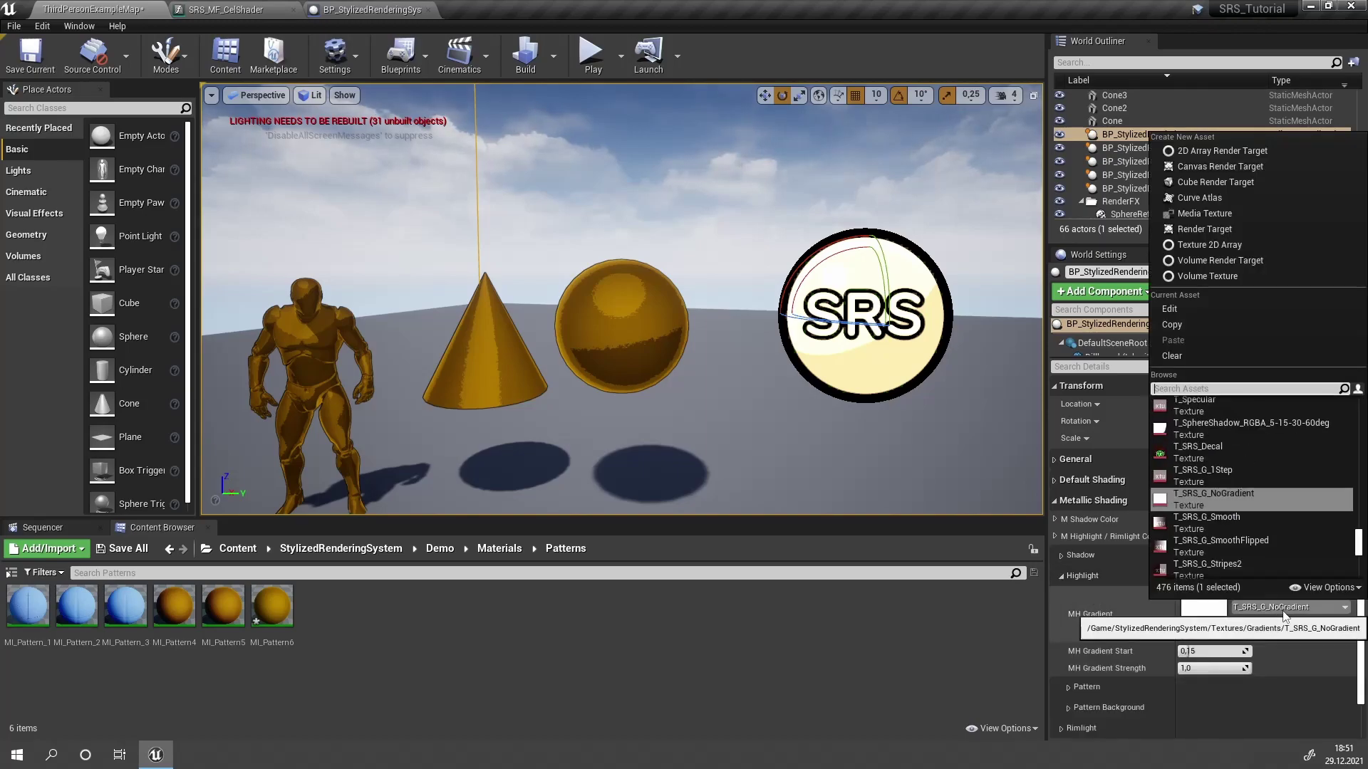
pyautogui.click(1211, 566)
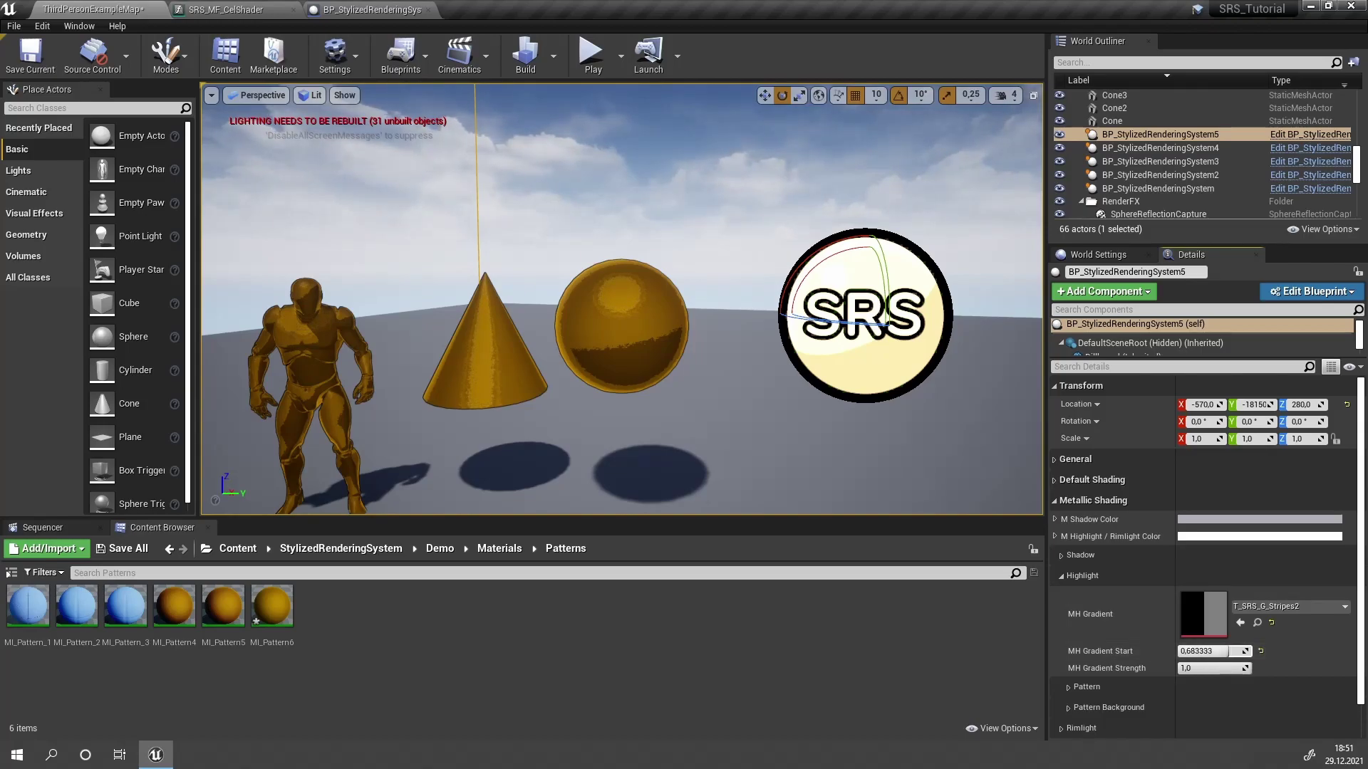
pyautogui.moveTo(1225, 651); pyautogui.dragTo(1223, 651)
# Step: Select the gold cone and open its MI_Metallic_Gold material instance in a separate window over the level
pyautogui.moveTo(594, 406); pyautogui.dragTo(522, 418, button='right')
pyautogui.press('w')
pyautogui.click(721, 429)
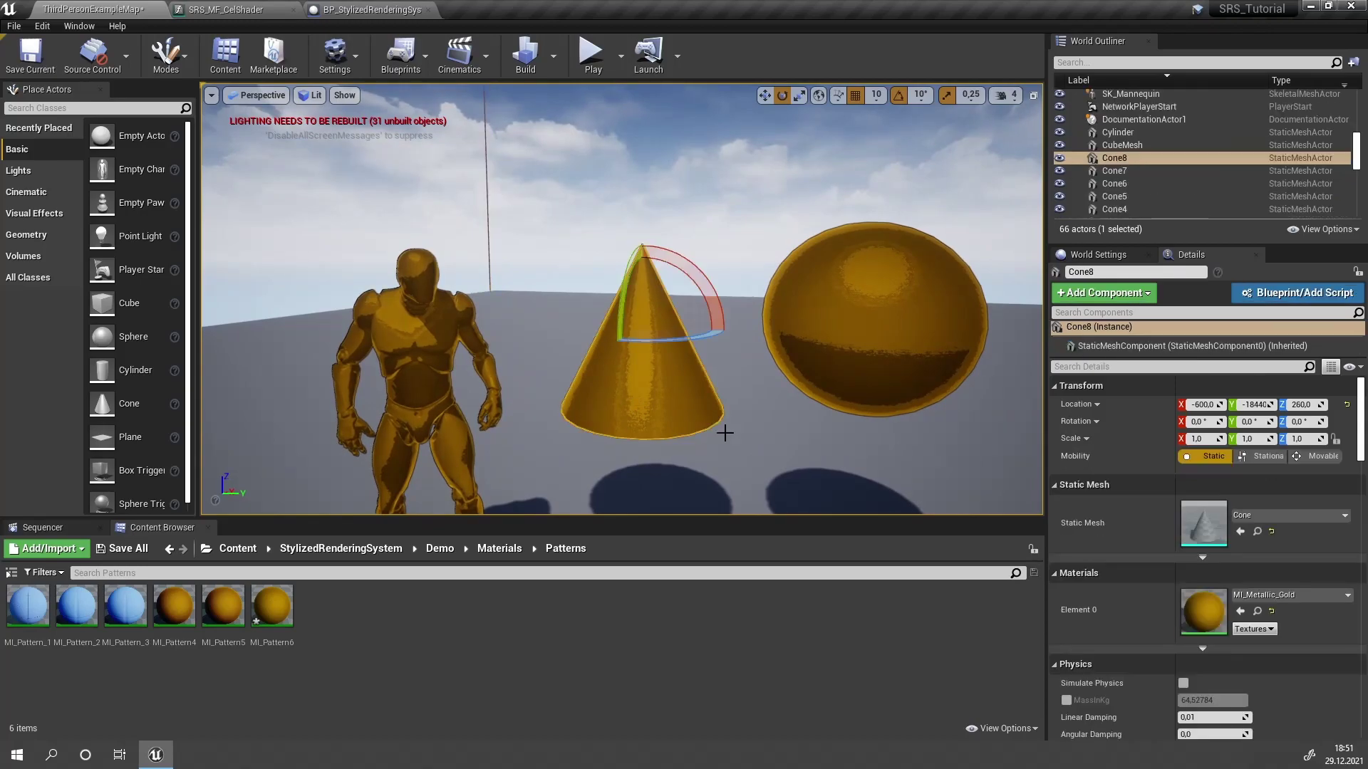
pyautogui.click(1257, 612)
pyautogui.doubleClick(613, 609)
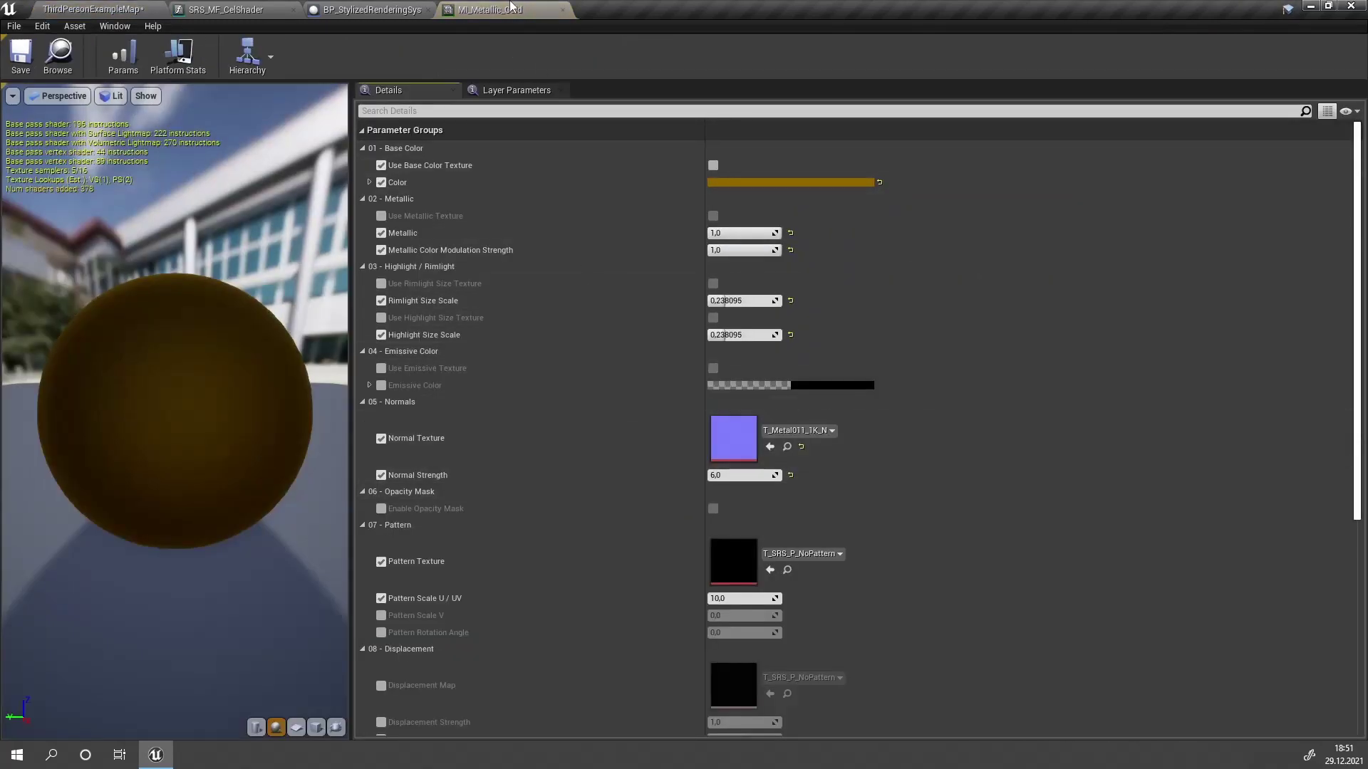
pyautogui.moveTo(498, 9); pyautogui.dragTo(705, 288)
pyautogui.click(93, 9)
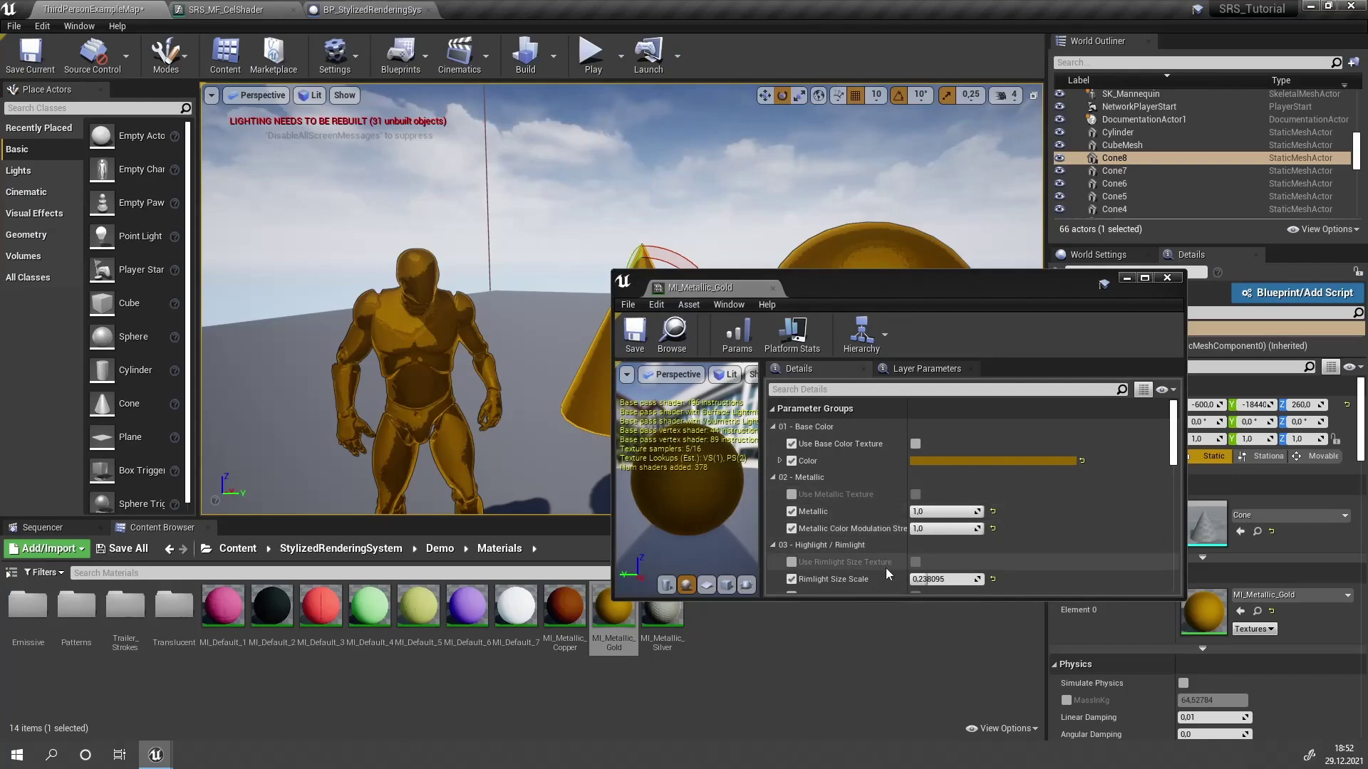
# Step: Set MI_Metallic_Gold's Highlight Size Scale to about 0,39 and close the material window
pyautogui.scroll(-4, 885, 573)
pyautogui.moveTo(931, 523); pyautogui.dragTo(946, 522)
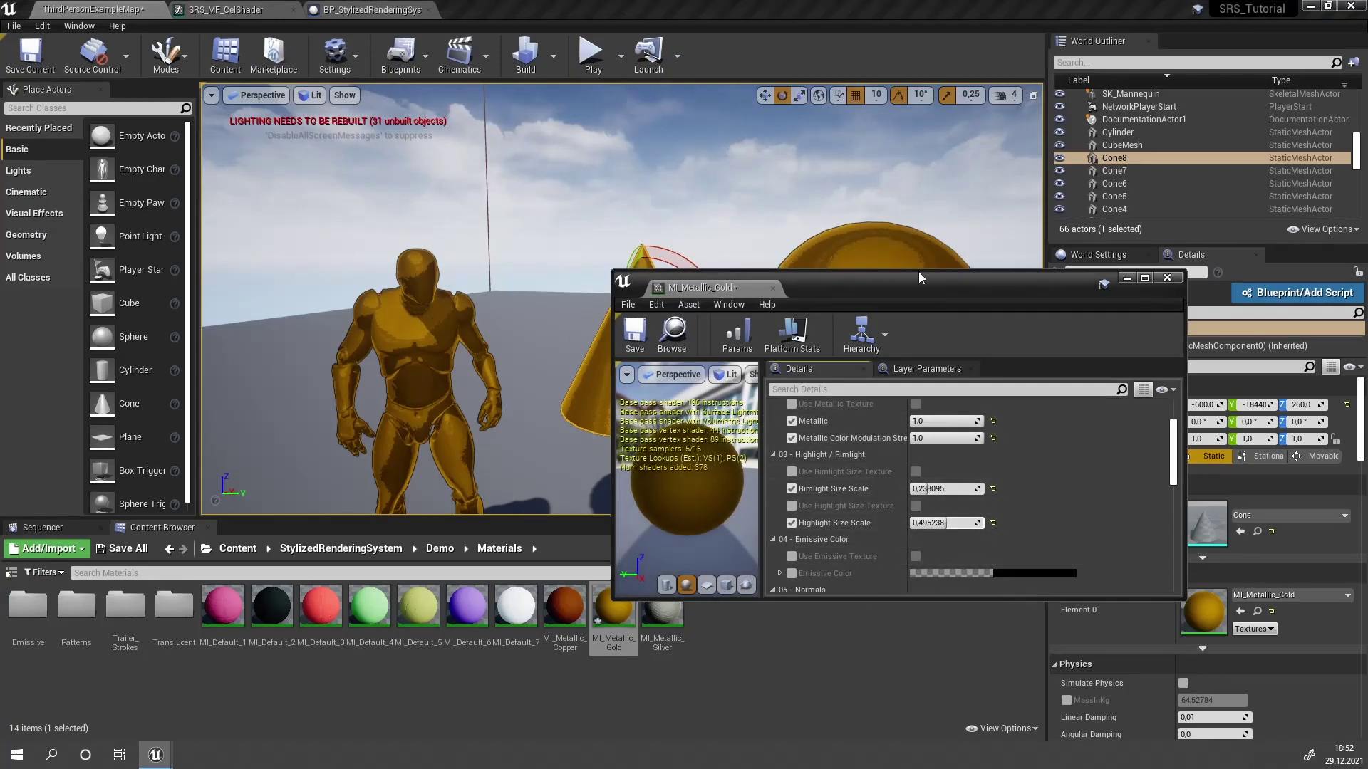
pyautogui.press('f')
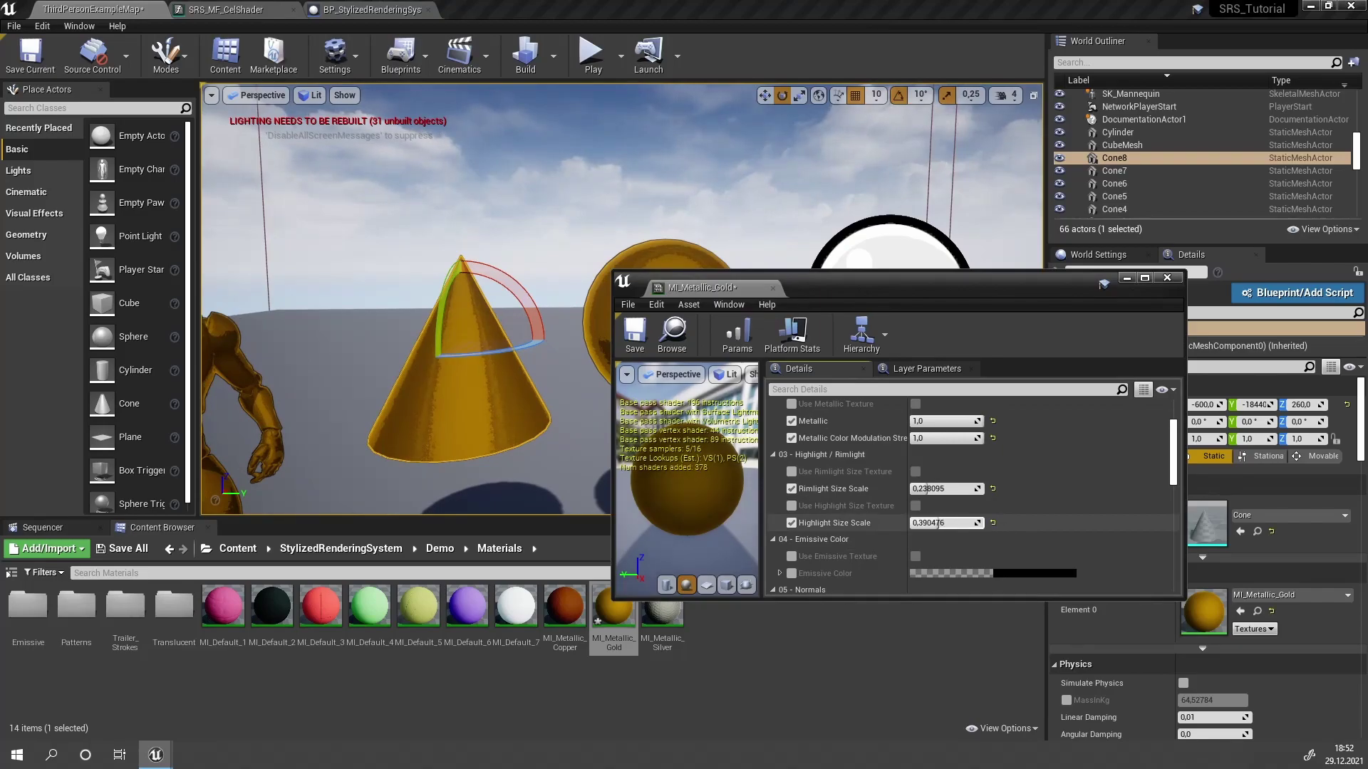
pyautogui.click(1169, 278)
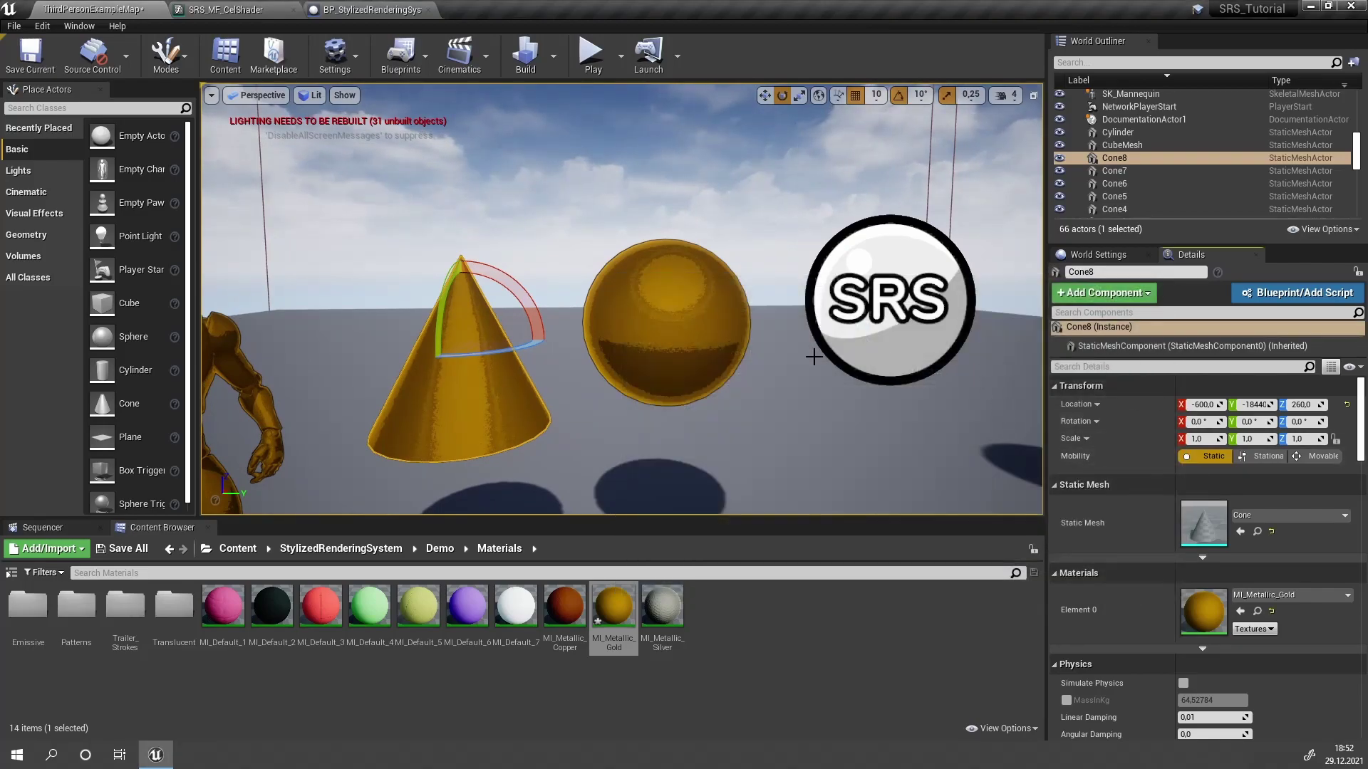
# Step: Select BP_StylizedRenderingSystem5 again and lower MH Gradient Start to about 0,45
pyautogui.click(890, 299)
pyautogui.moveTo(1221, 651); pyautogui.dragTo(1220, 651)
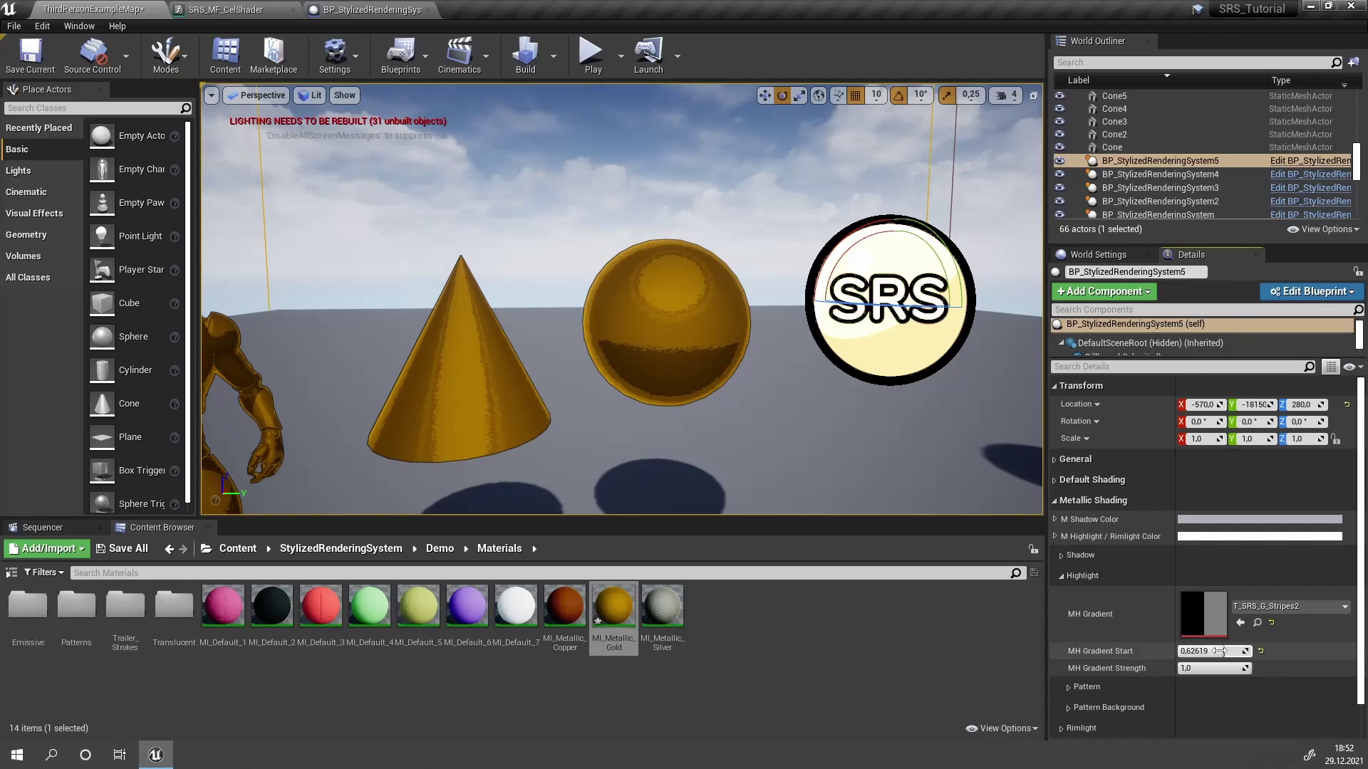
# Step: Place a cube near the gold sphere and scale it to 4,25 in Y and 10,75 in Z
pyautogui.moveTo(805, 371); pyautogui.dragTo(481, 211, button='right')
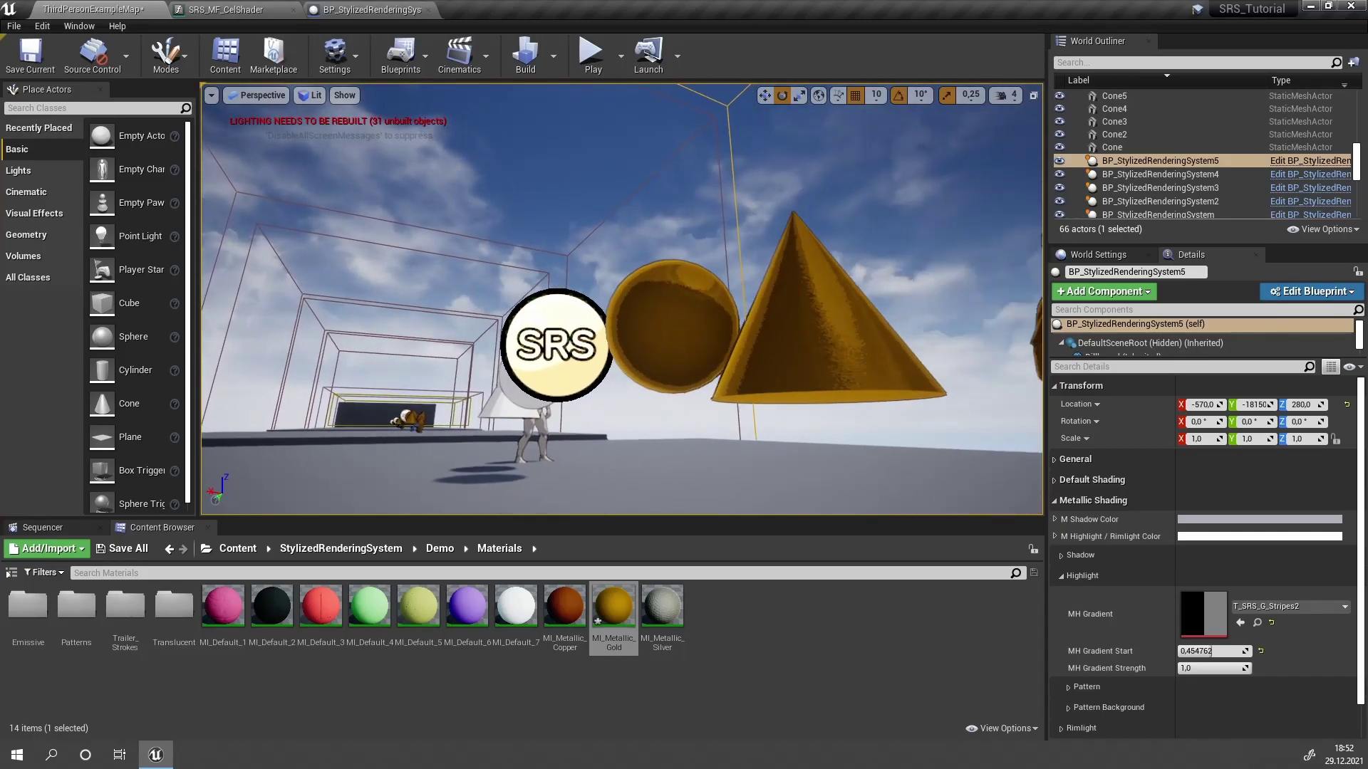
pyautogui.press('w')
pyautogui.moveTo(481, 210); pyautogui.dragTo(476, 187, button='right')
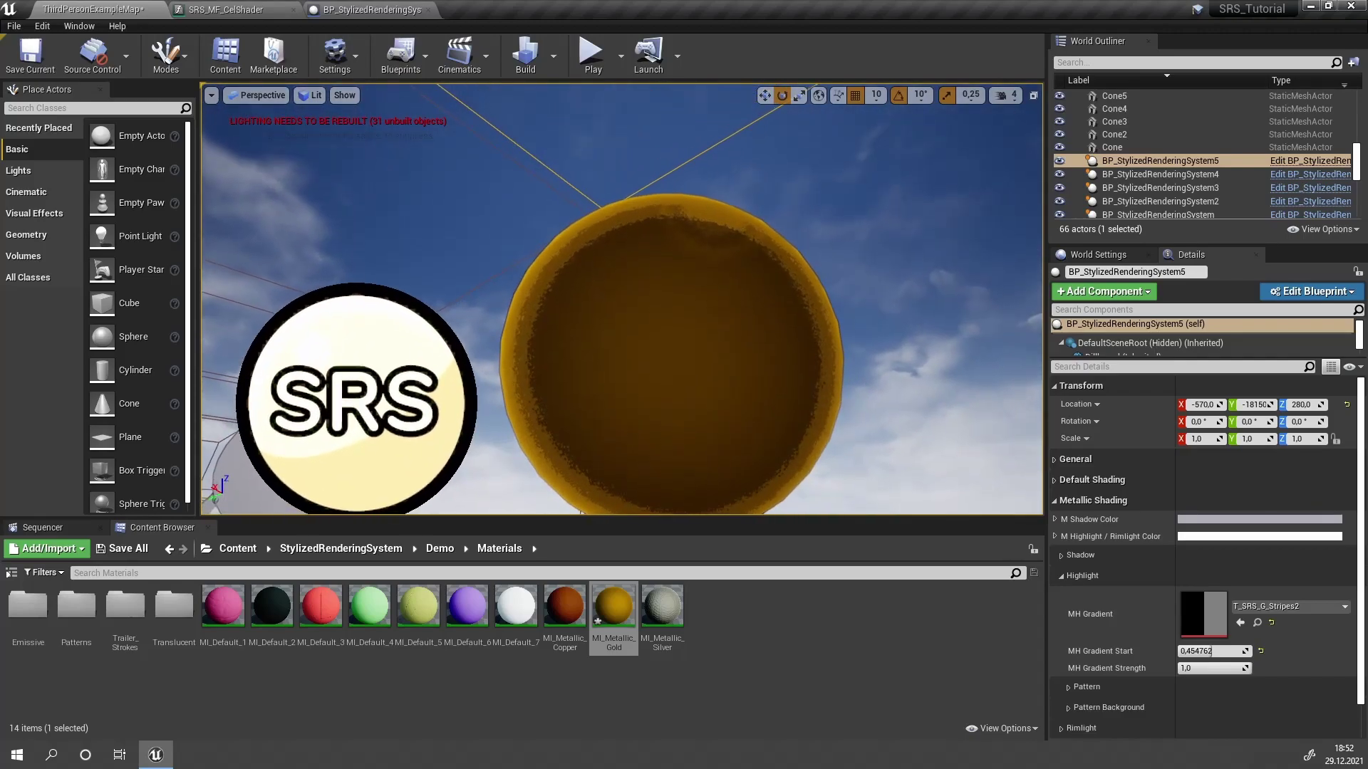
pyautogui.moveTo(687, 208)
pyautogui.mouseDown(button='right')
pyautogui.moveTo(687, 282)
pyautogui.moveTo(686, 208)
pyautogui.mouseUp(button='right')
pyautogui.press('e')
pyautogui.press('q')
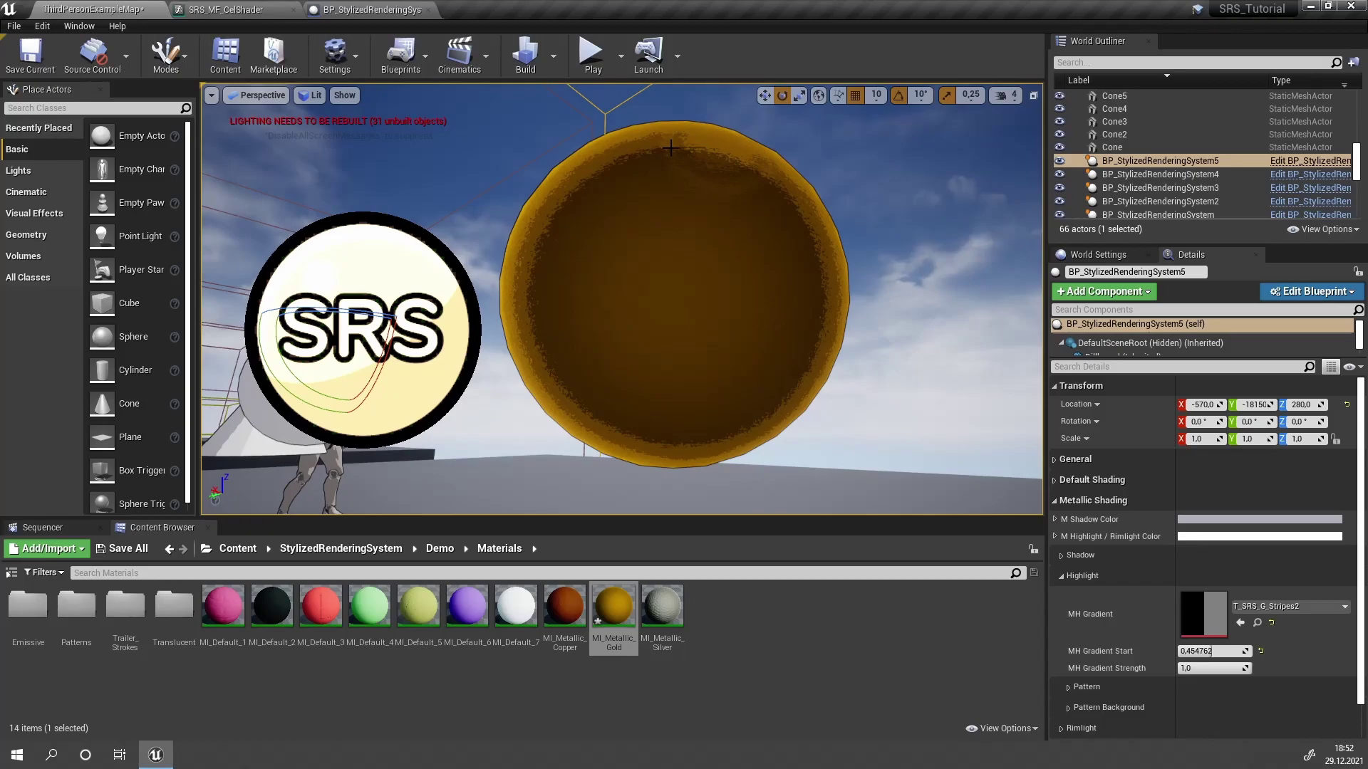
pyautogui.moveTo(622, 299); pyautogui.dragTo(598, 385, button='right')
pyautogui.moveTo(125, 303); pyautogui.dragTo(648, 121)
pyautogui.moveTo(625, 255); pyautogui.dragTo(708, 199, button='right')
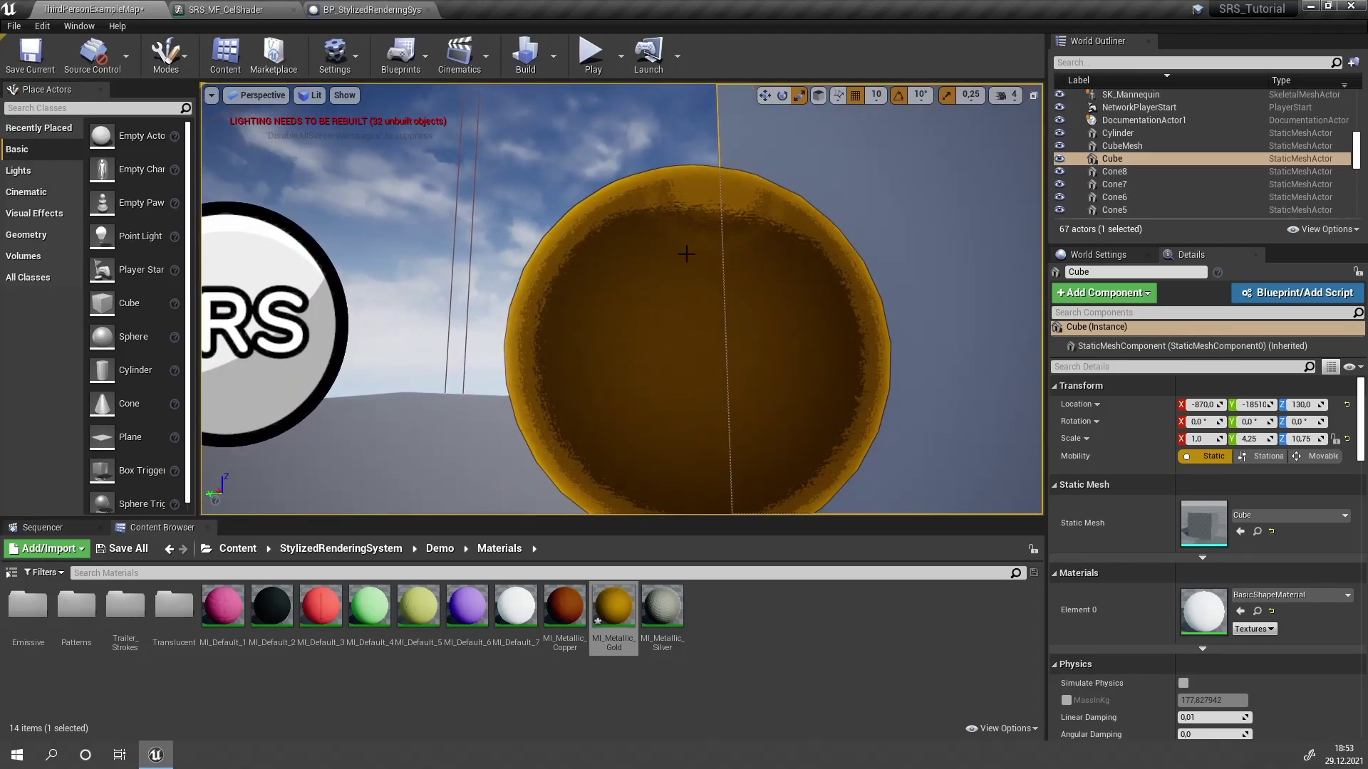
pyautogui.moveTo(776, 244); pyautogui.dragTo(829, 279, button='right')
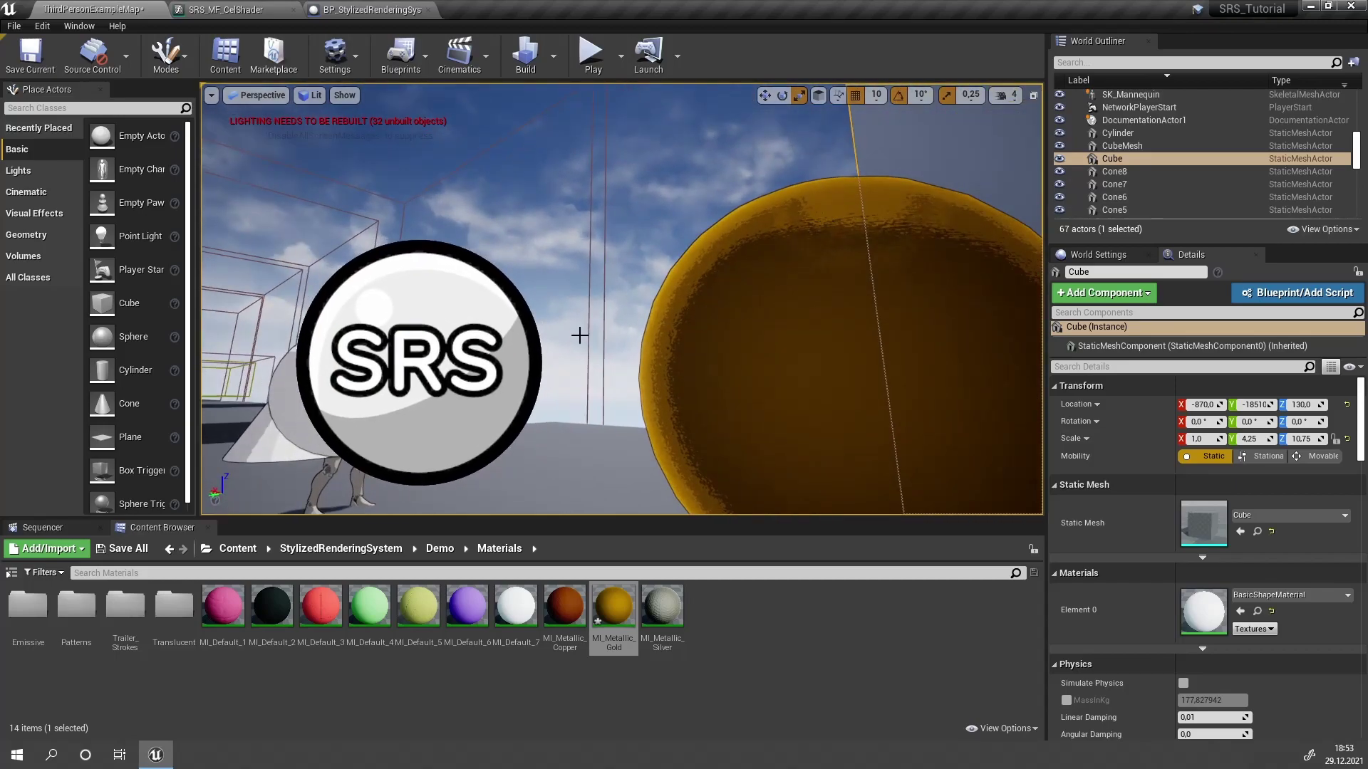
# Step: Disable Show Highlights / Rimlights In Shadow in BP_StylizedRenderingSystem5's advanced General settings and view the gold objects
pyautogui.click(450, 330)
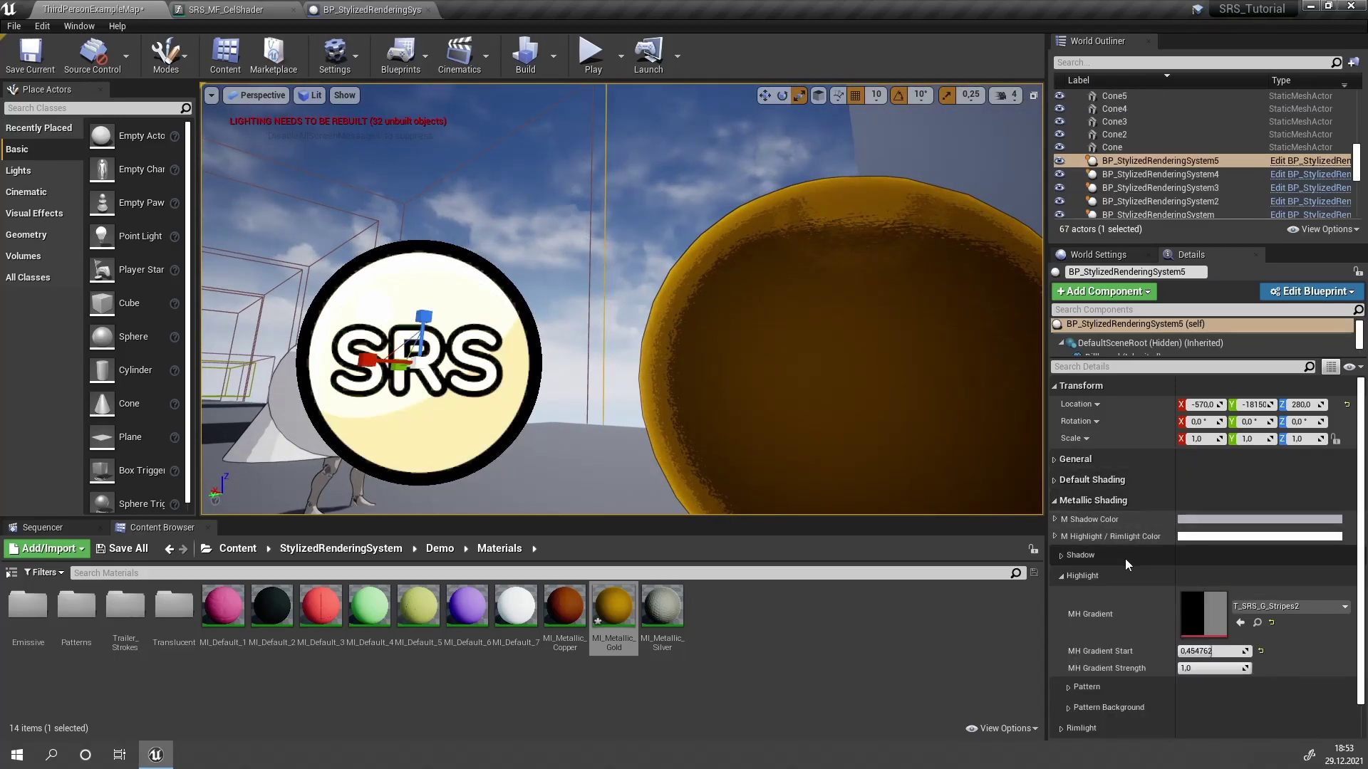
pyautogui.click(1055, 464)
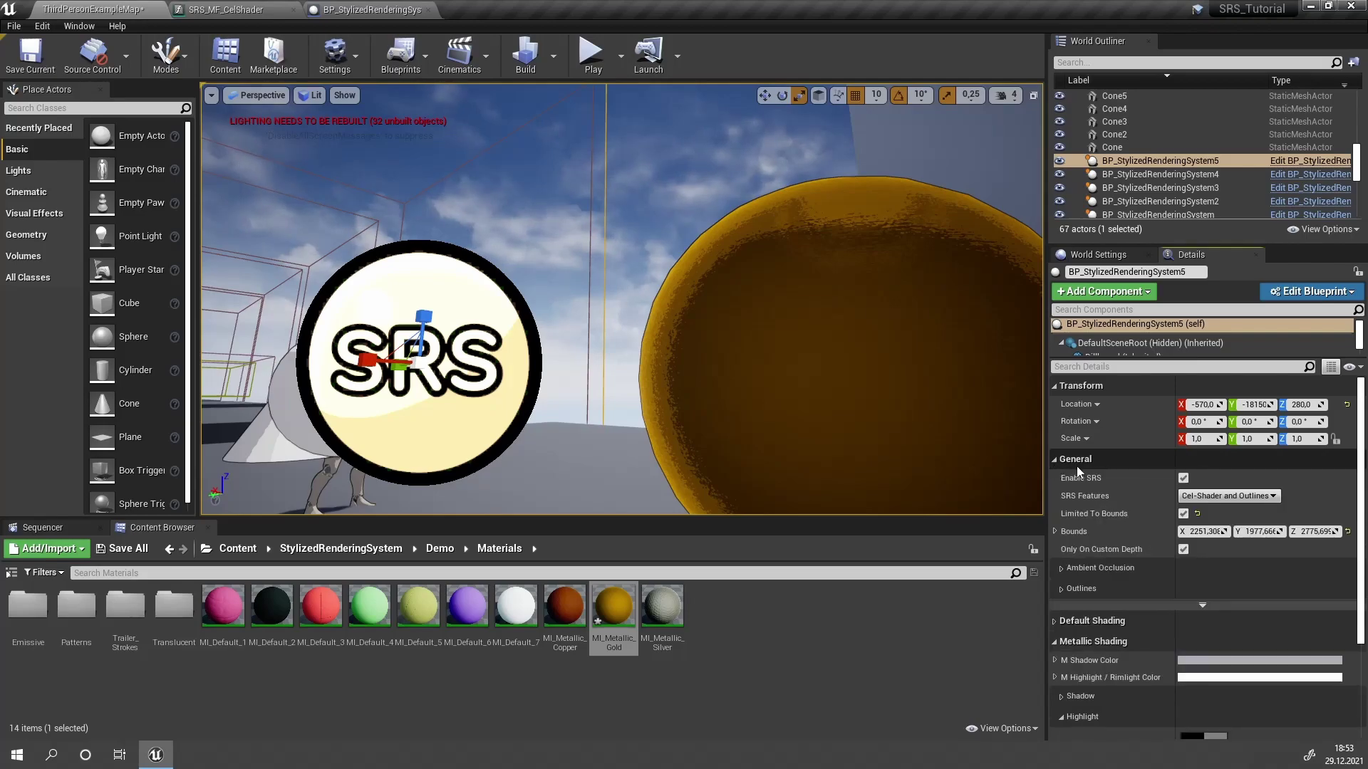
pyautogui.click(1202, 605)
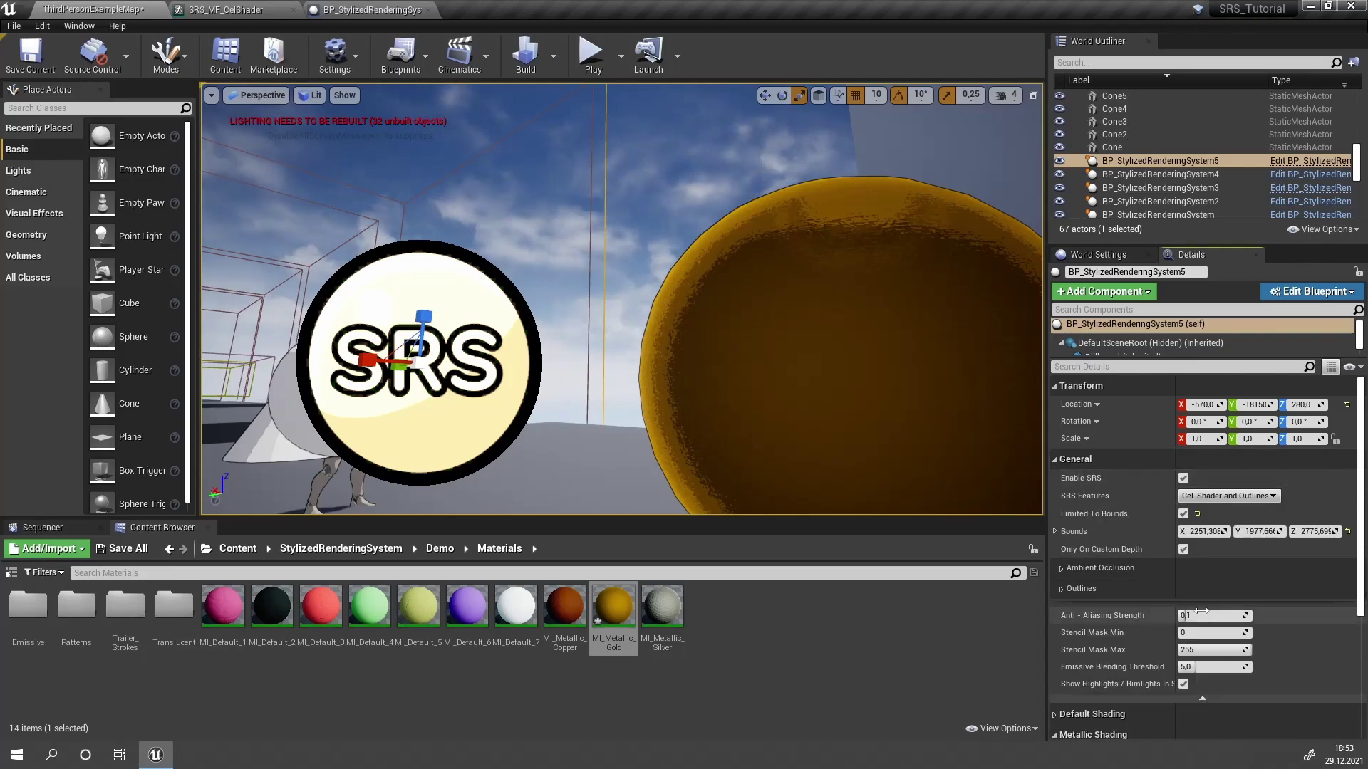
pyautogui.moveTo(1130, 684)
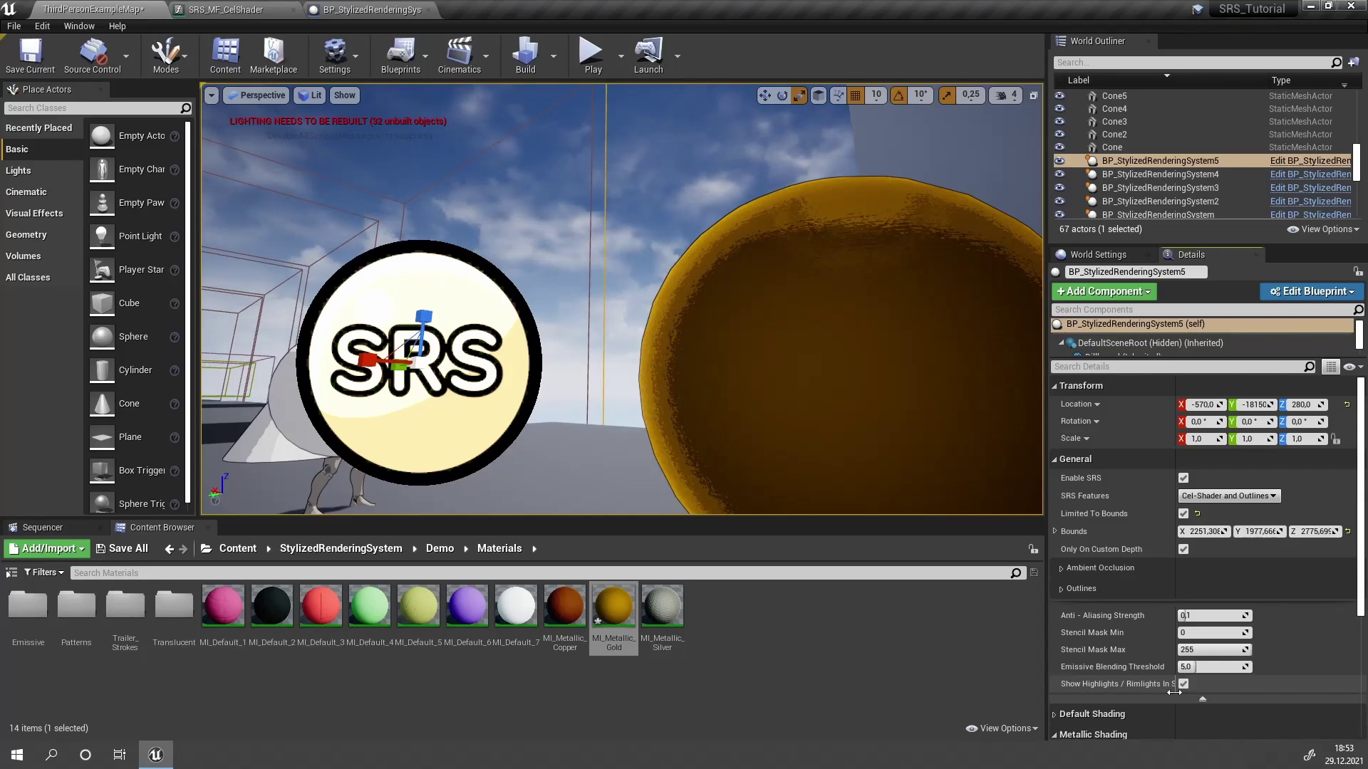
pyautogui.moveTo(1176, 700); pyautogui.dragTo(1202, 699)
pyautogui.moveTo(783, 342); pyautogui.dragTo(926, 342, button='right')
pyautogui.moveTo(620, 299); pyautogui.dragTo(619, 299, button='right')
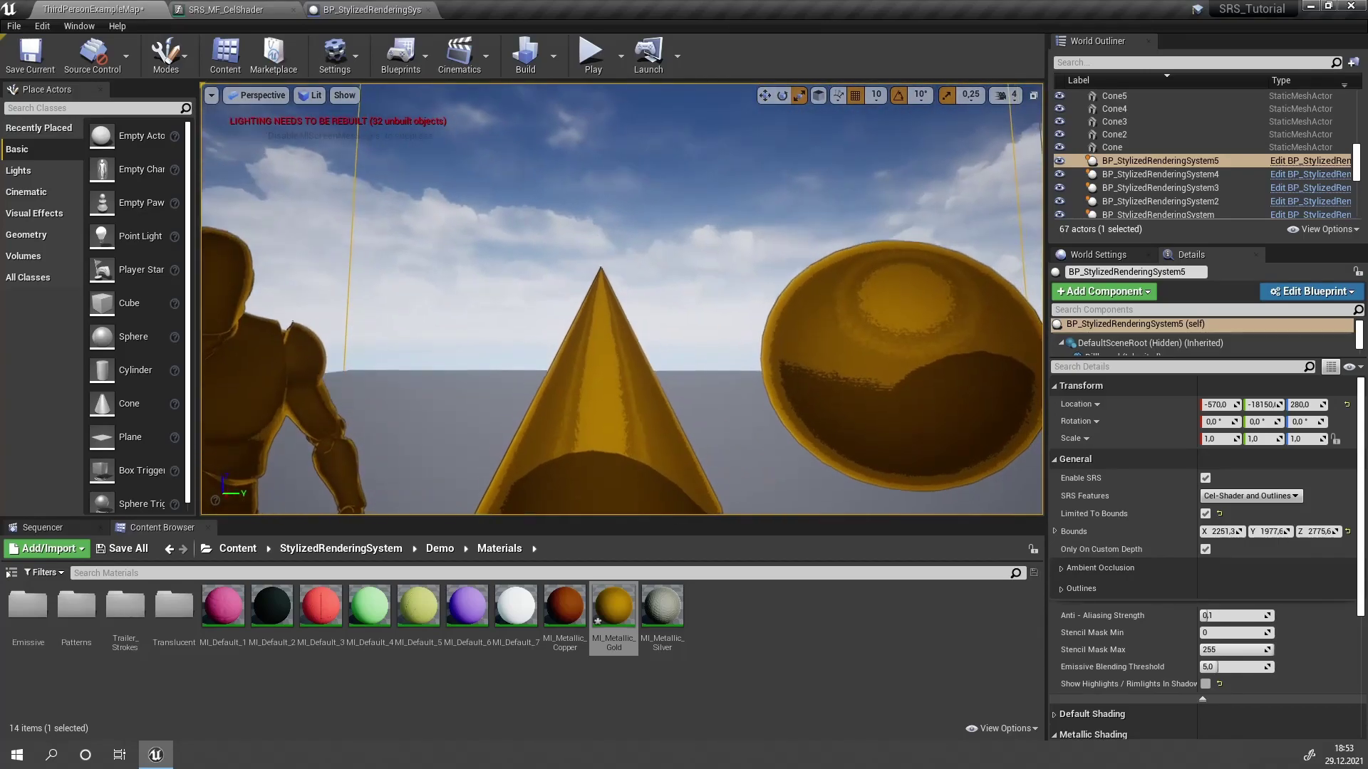